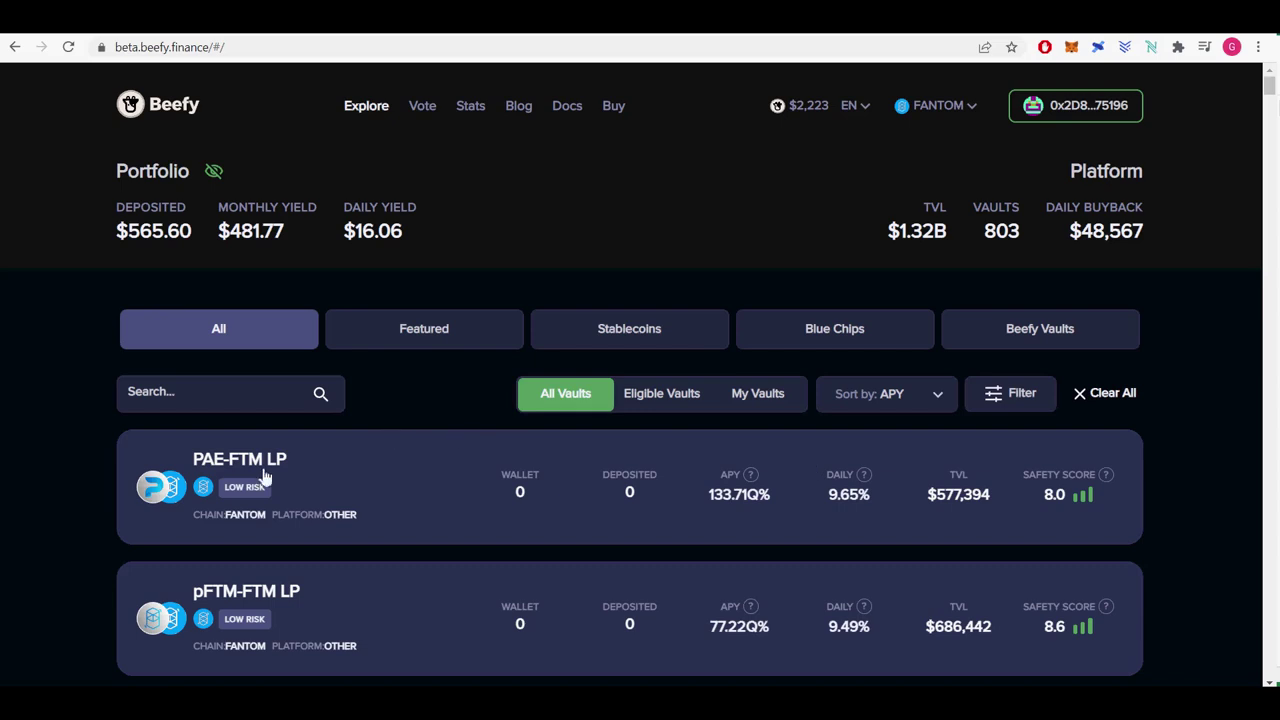
Check the PAE-FTM LP APY, open the pFTM-FTM LP vault details and return to the list.
left_click_drag(710, 494, 764, 494)
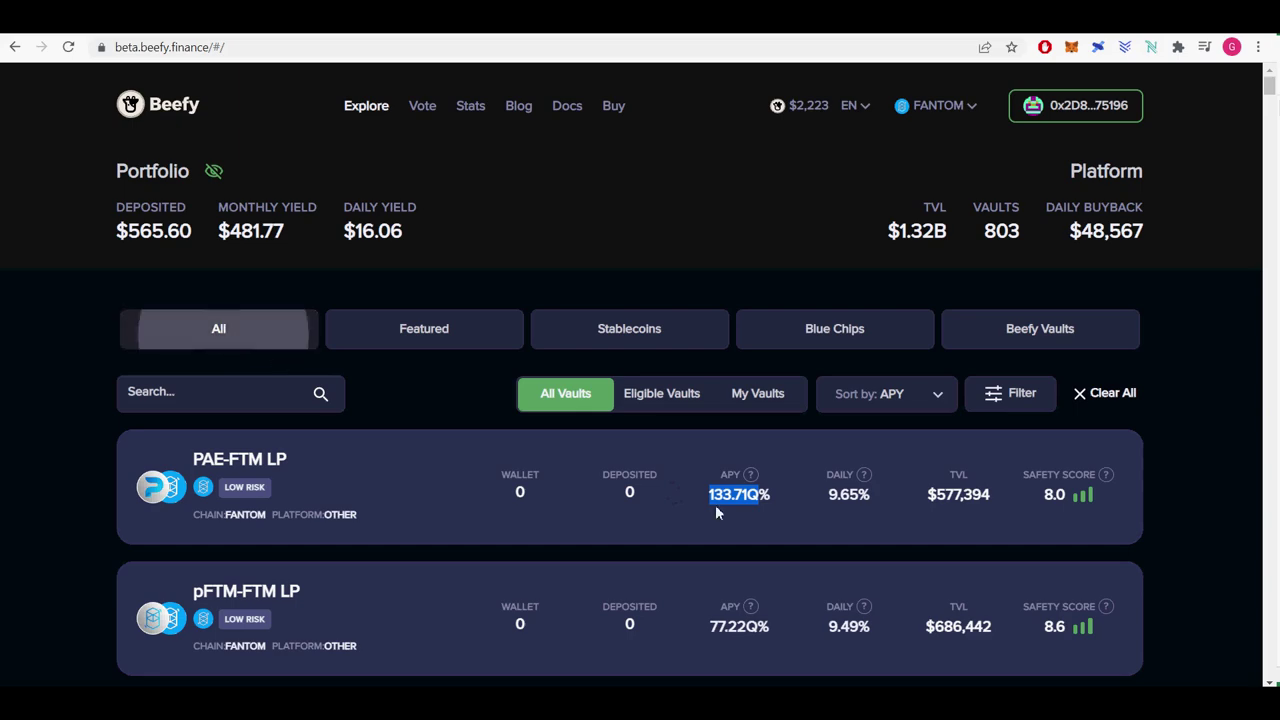
scroll(1272, 106, "down", 4)
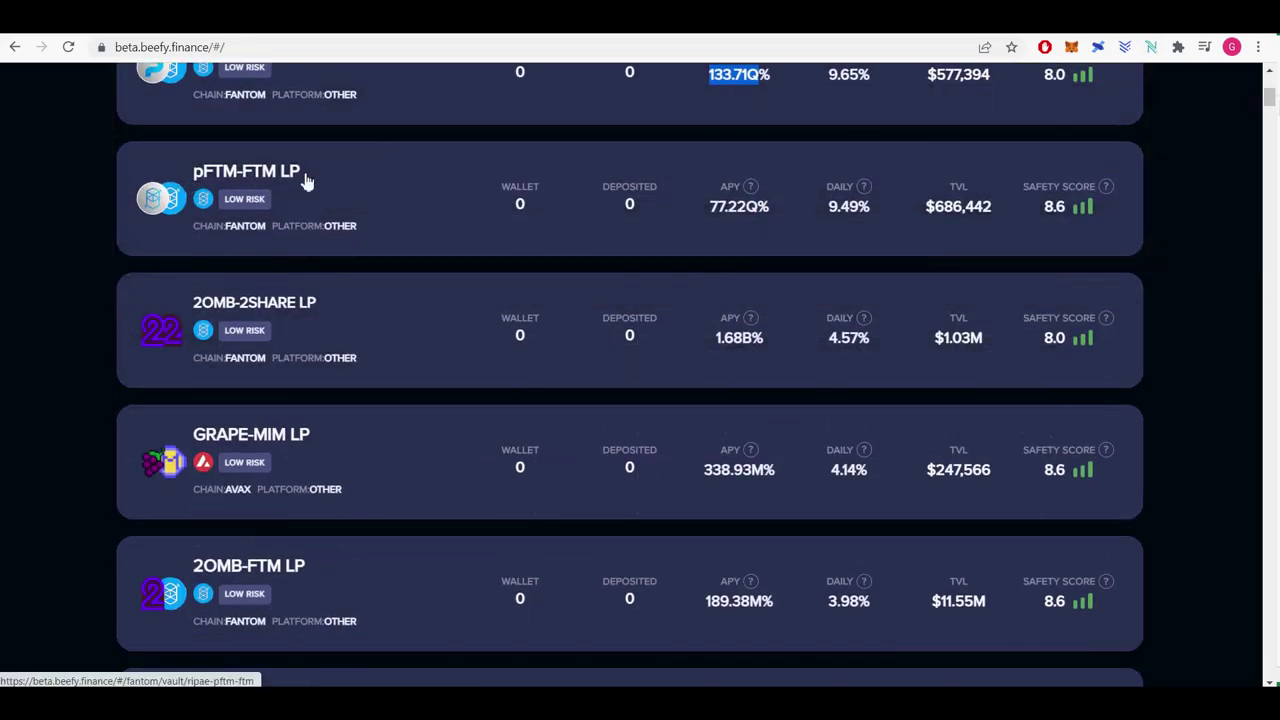
left_click(306, 177)
left_click(15, 48)
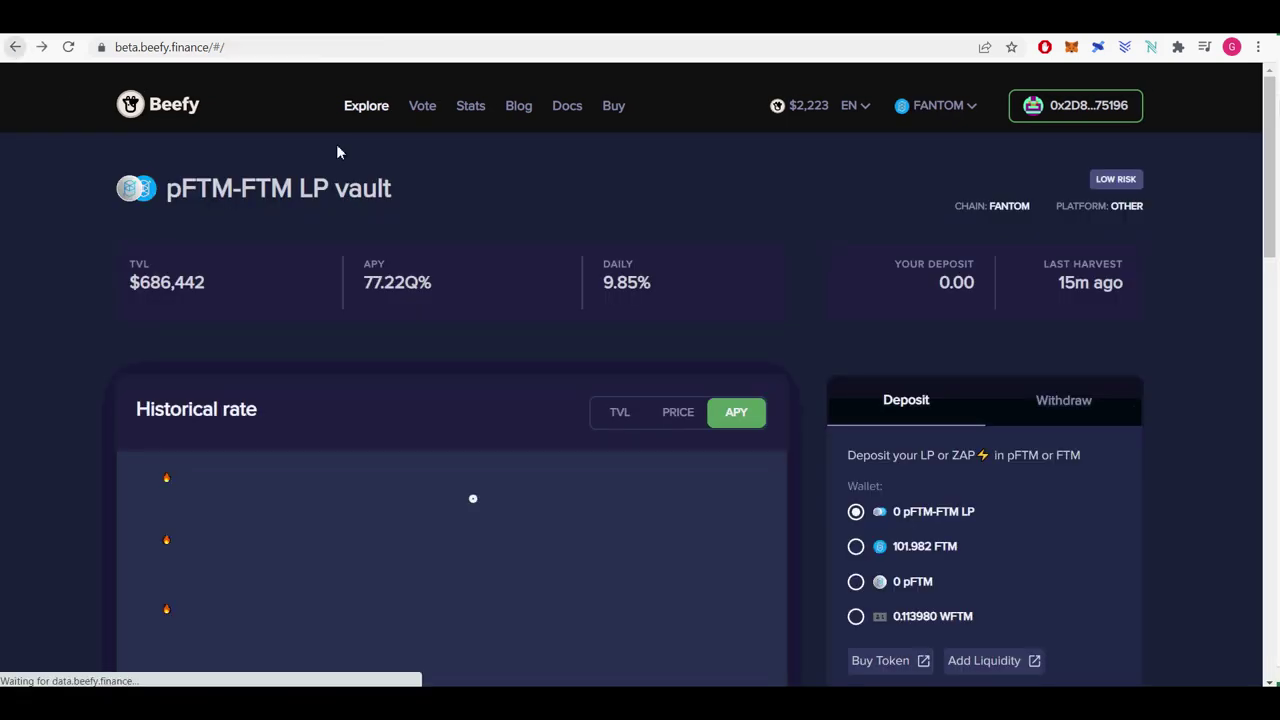
Scroll further down the Fantom vault list, past the pFTM-FTM LP row.
scroll(829, 463, "down", 4)
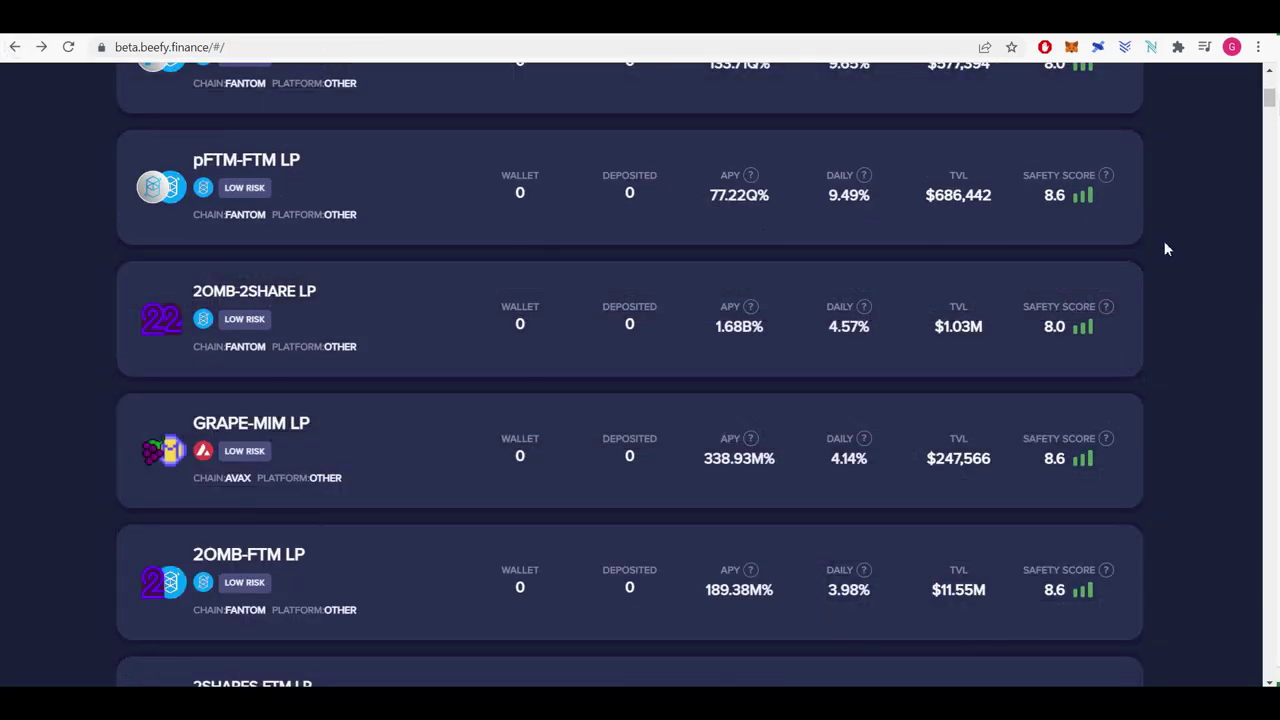
left_click_drag(760, 176, 300, 70)
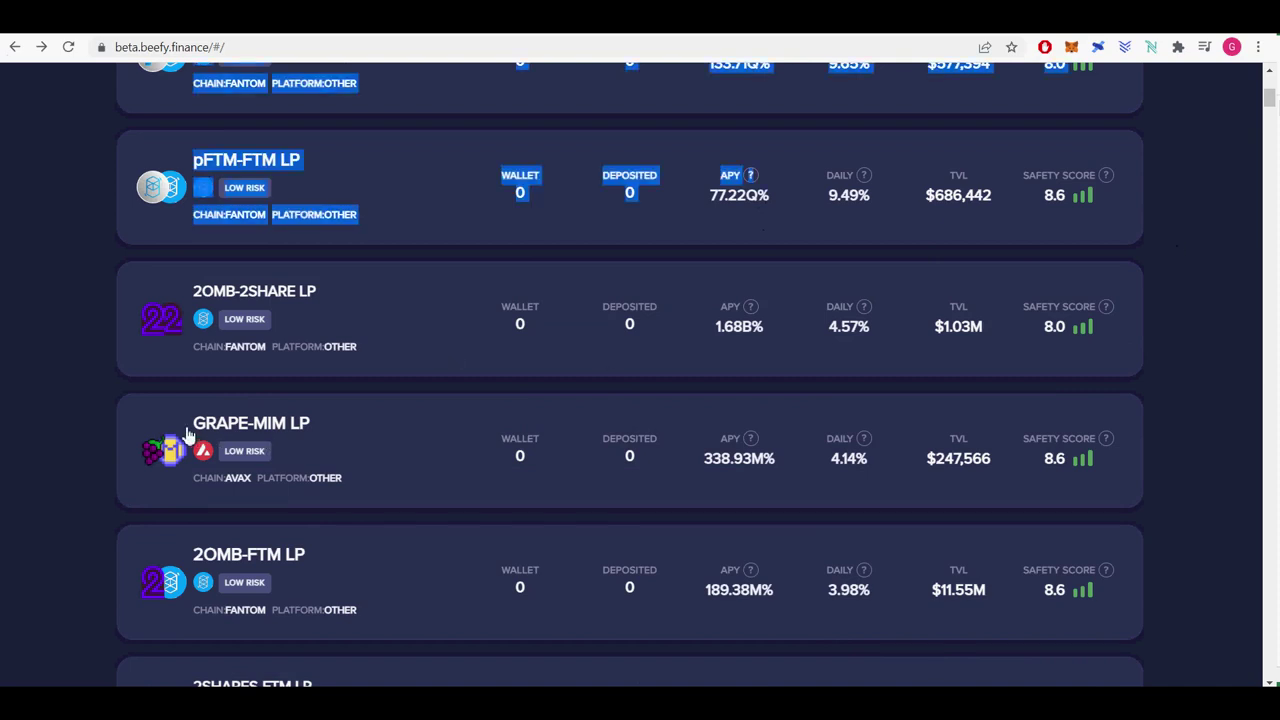
left_click(1201, 363)
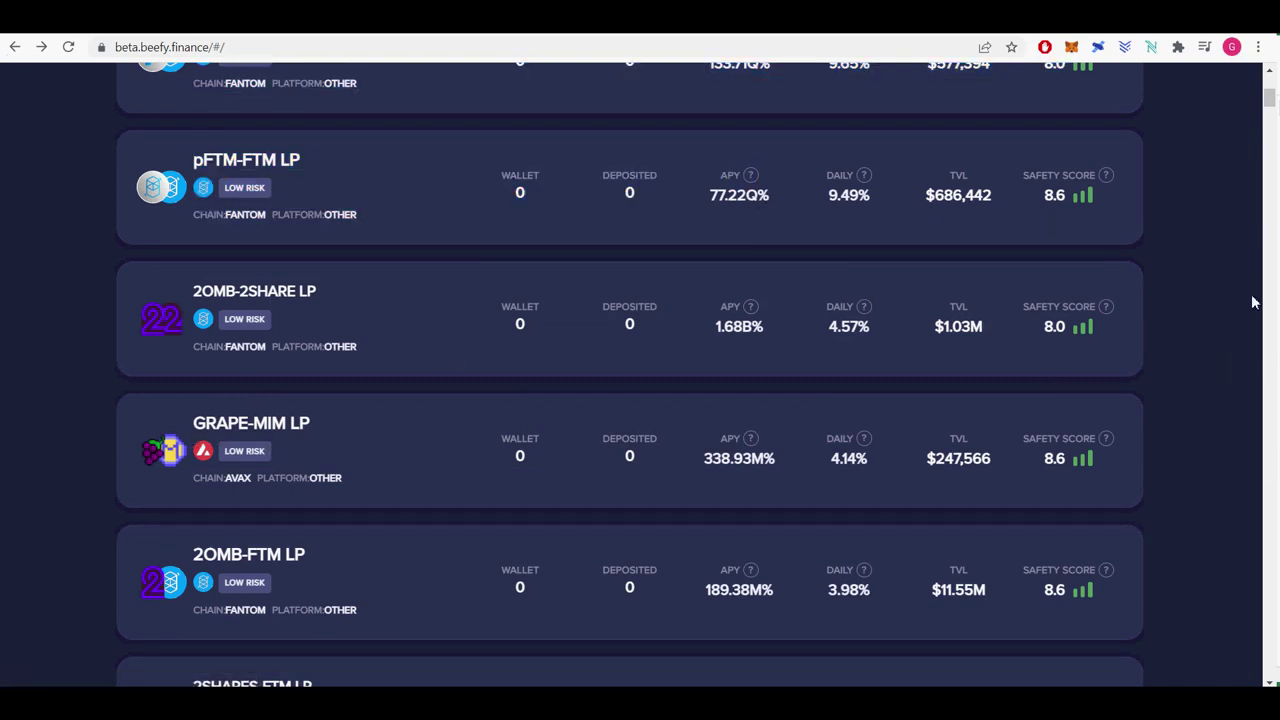
scroll(1273, 104, "down", 4)
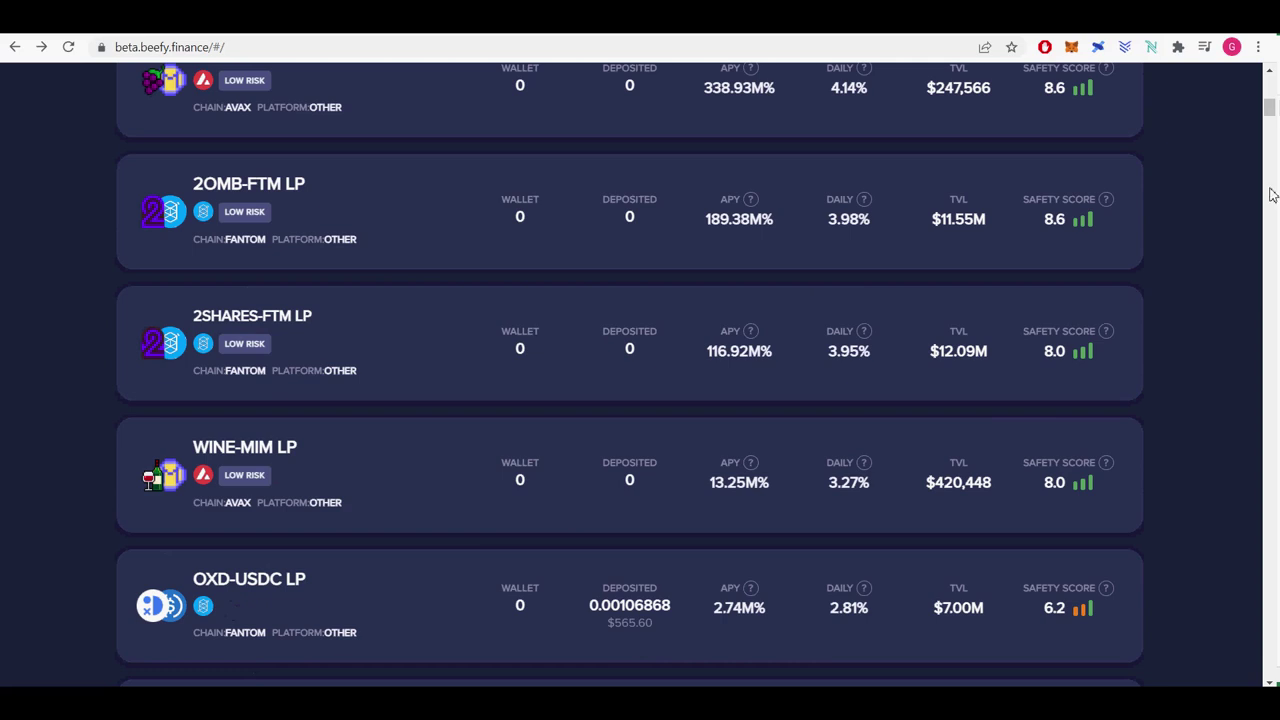
left_click_drag(1271, 110, 1271, 115)
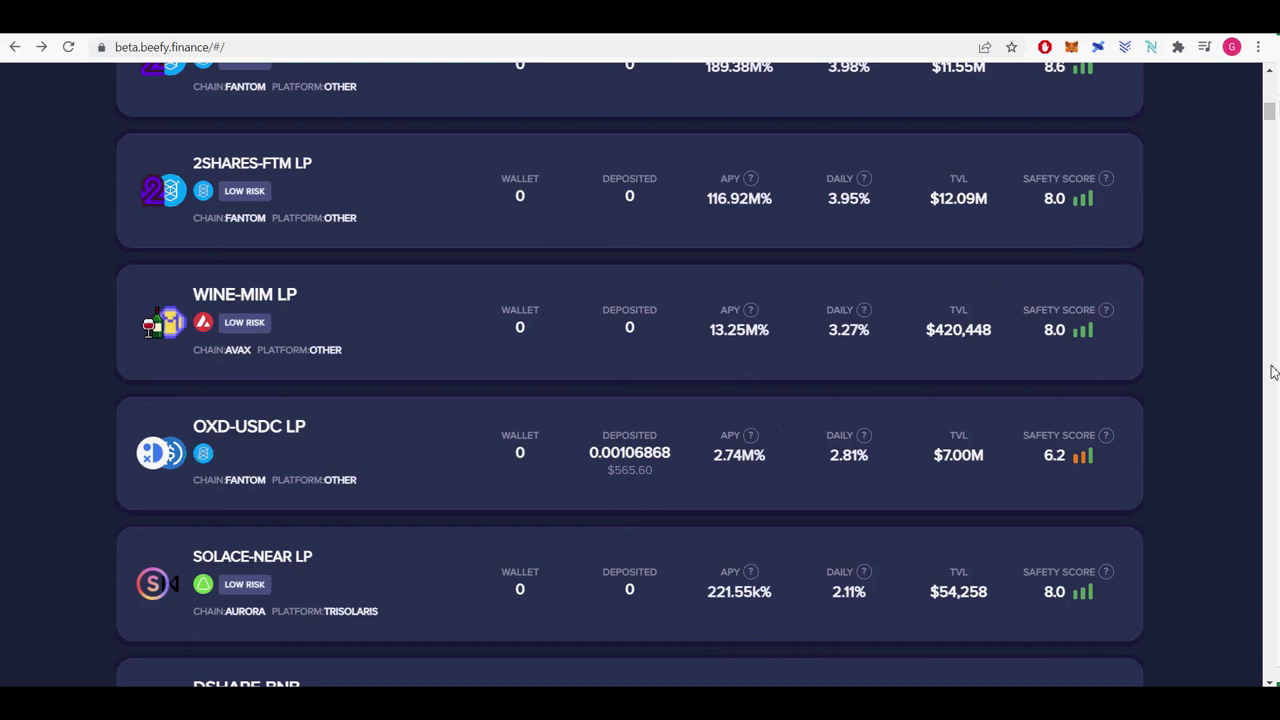
left_click_drag(1271, 115, 1273, 126)
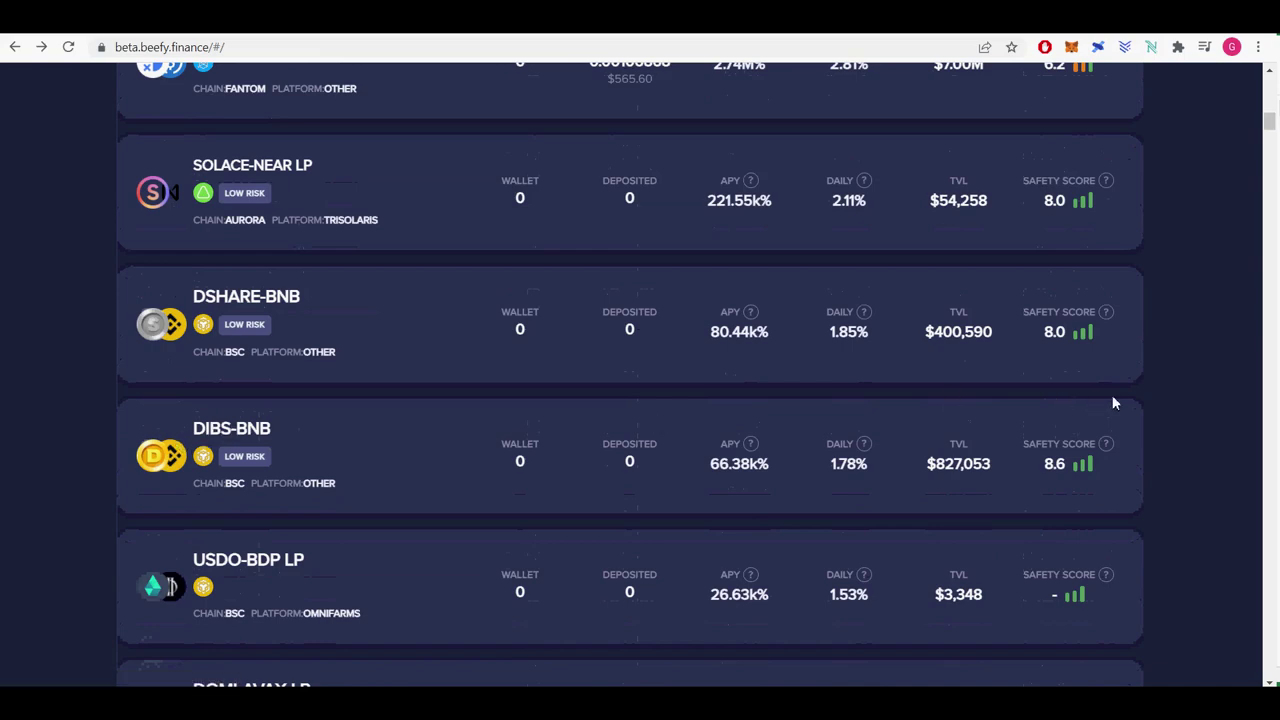
left_click_drag(1270, 130, 1256, 85)
Filter to stablecoin vaults and view the USDC-USDC.e LP vault (19.38% APY) details.
left_click(678, 336)
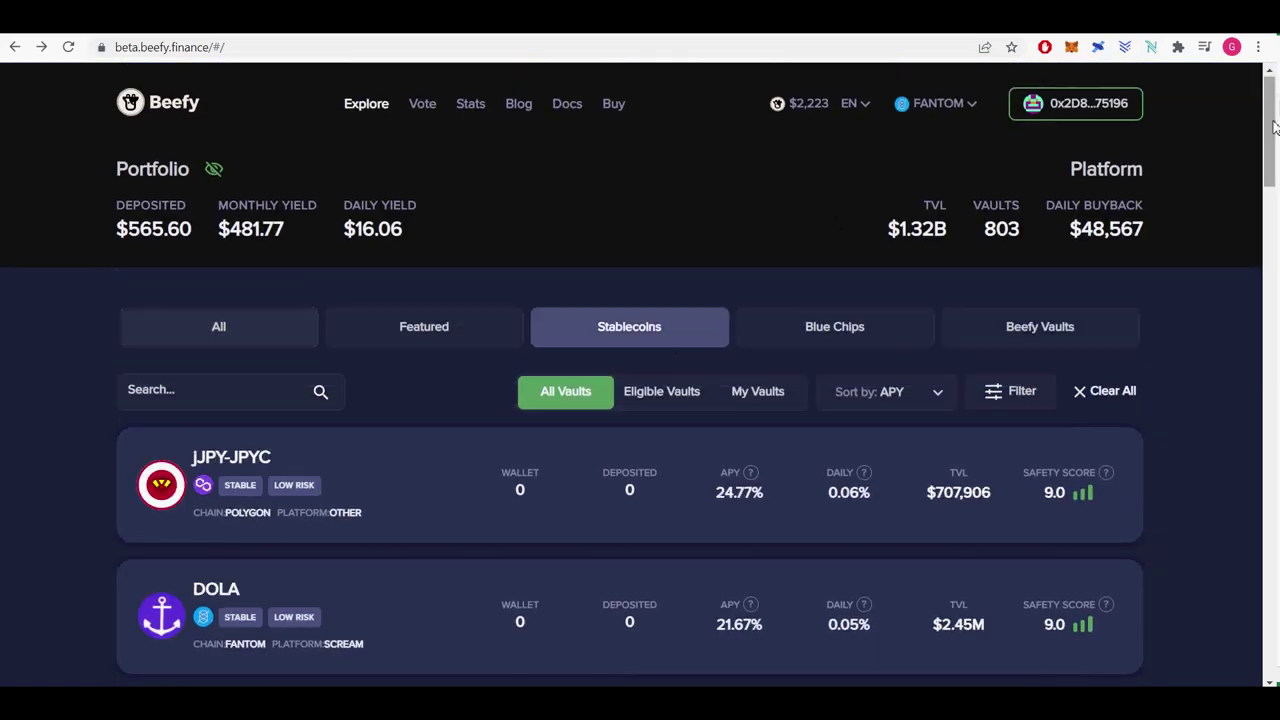
left_click_drag(1264, 135, 1274, 170)
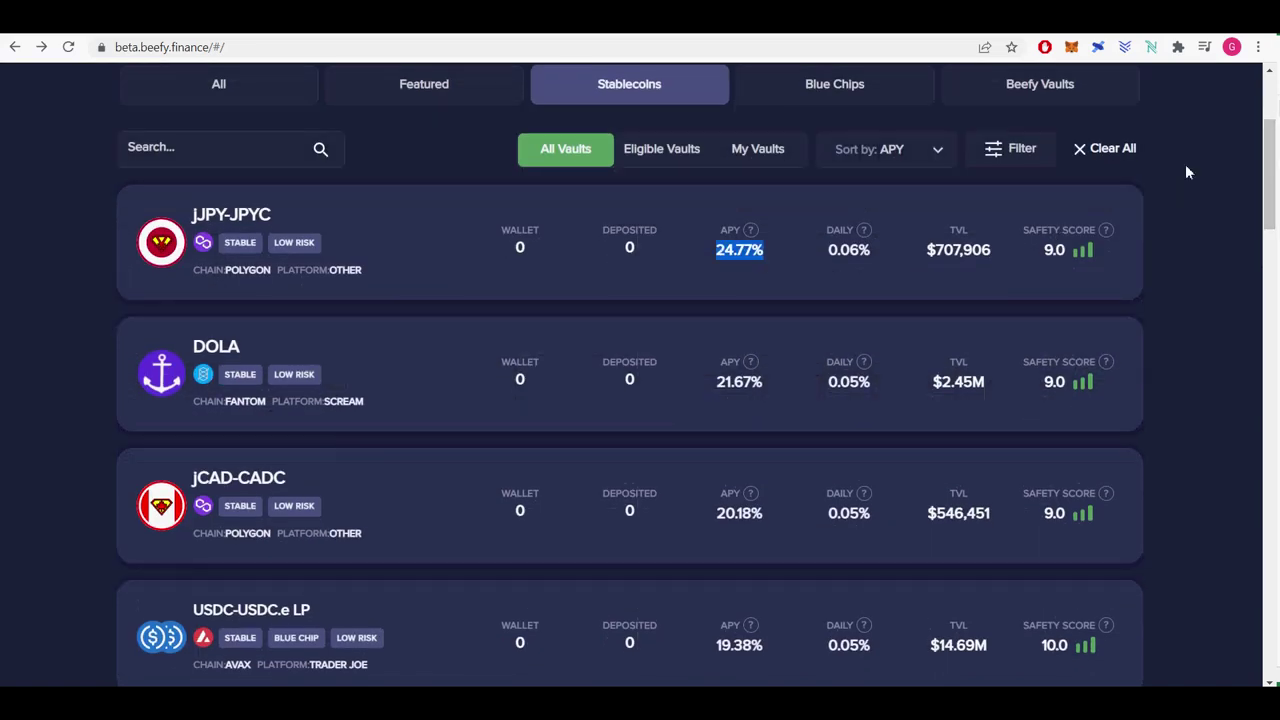
left_click_drag(1268, 160, 1268, 201)
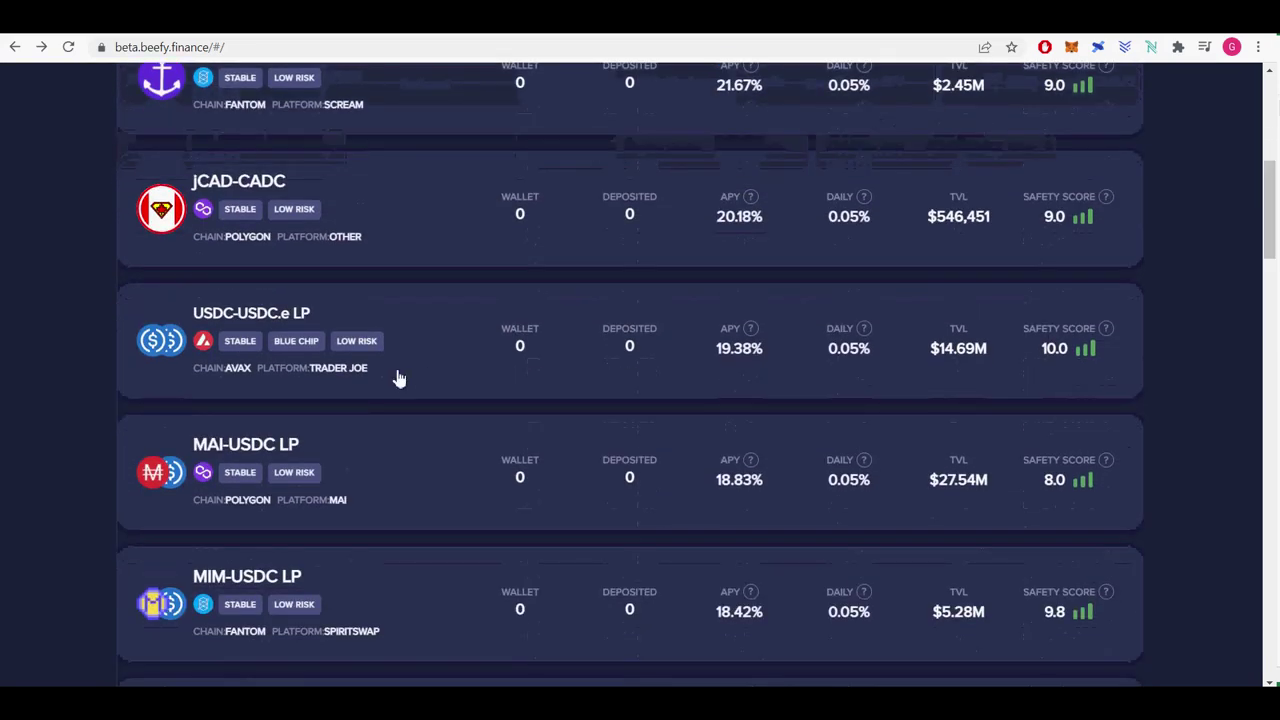
double_click(719, 357)
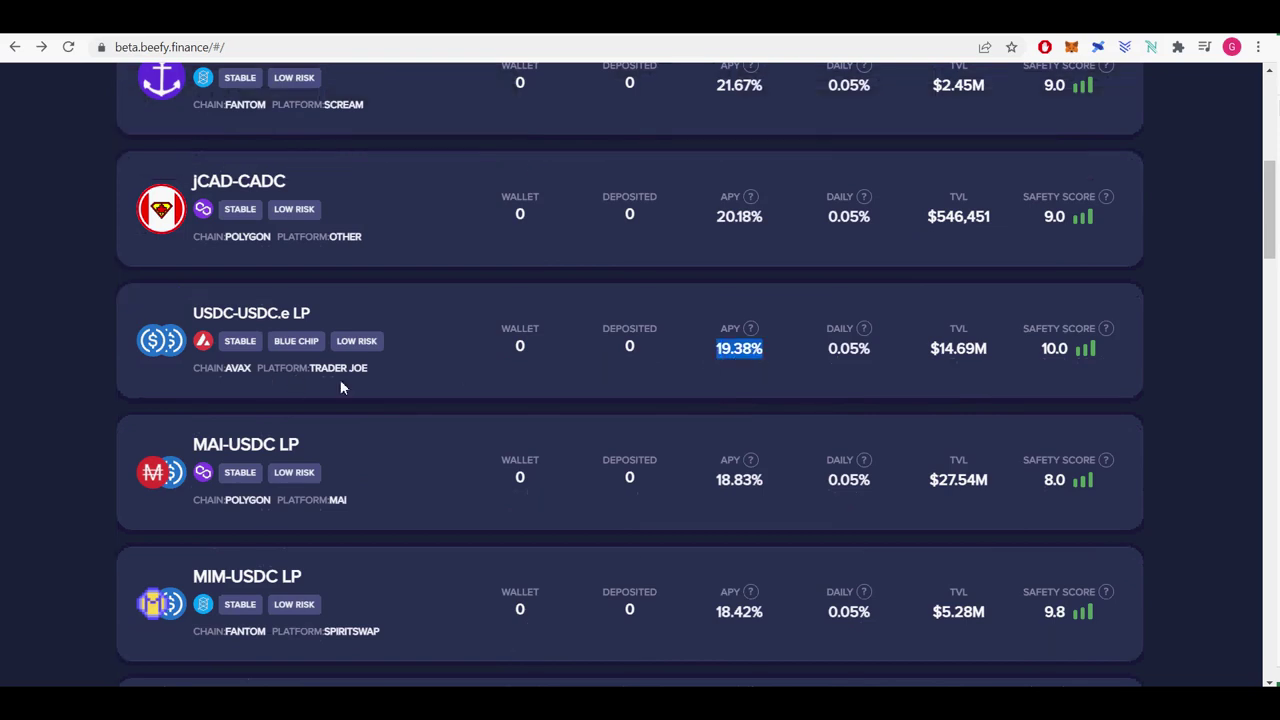
left_click(170, 387)
left_click(15, 48)
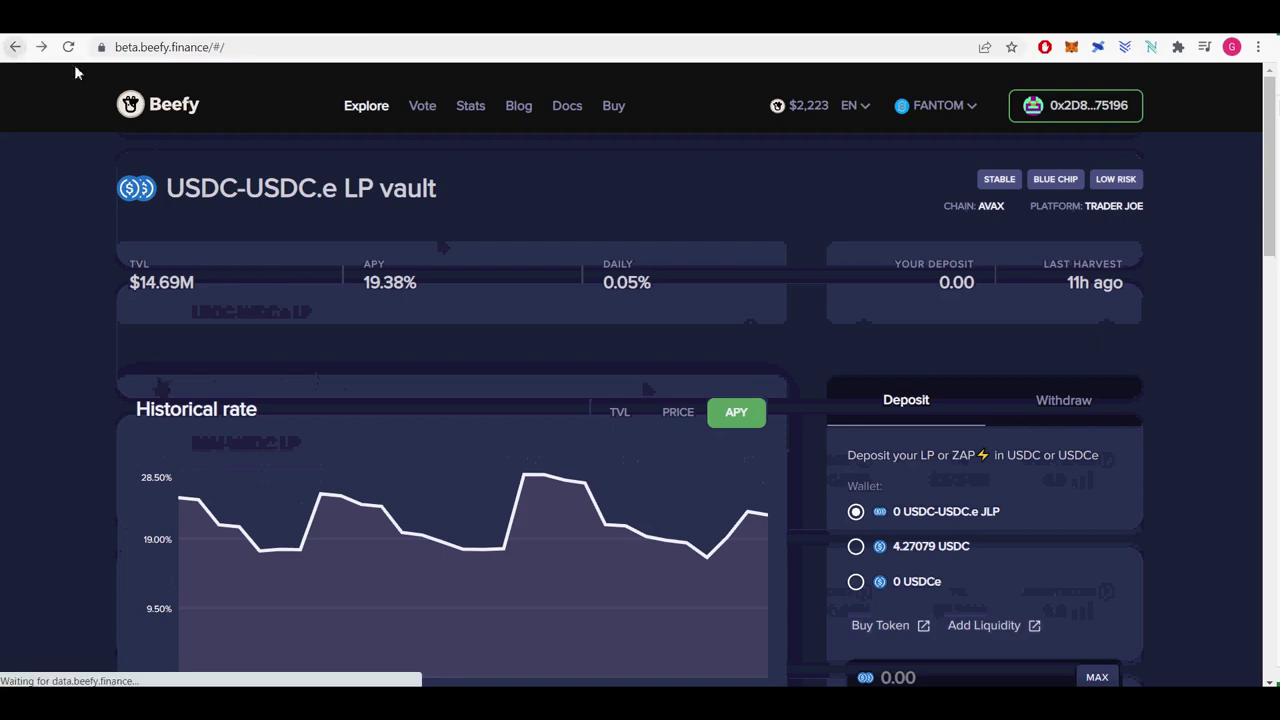
Scroll through the stablecoin vaults, then switch the list to the Blue Chips category.
scroll(1175, 416, "down", 5)
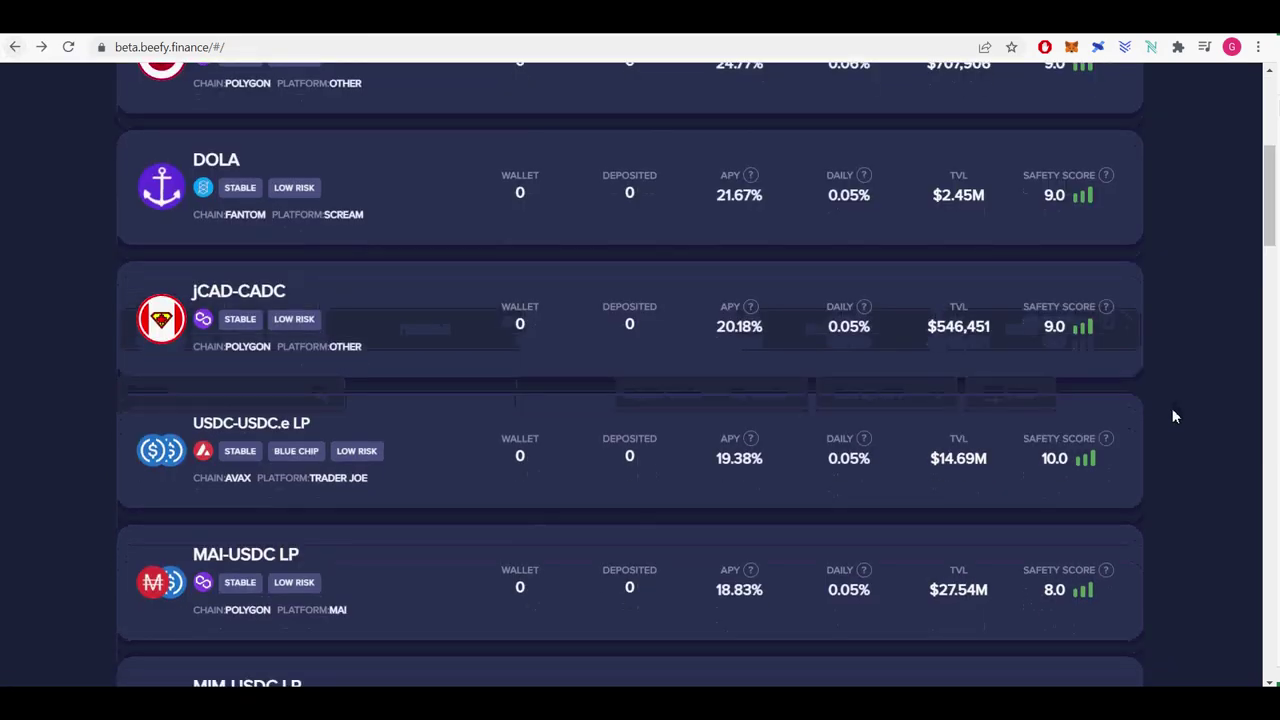
scroll(1175, 416, "down", 4)
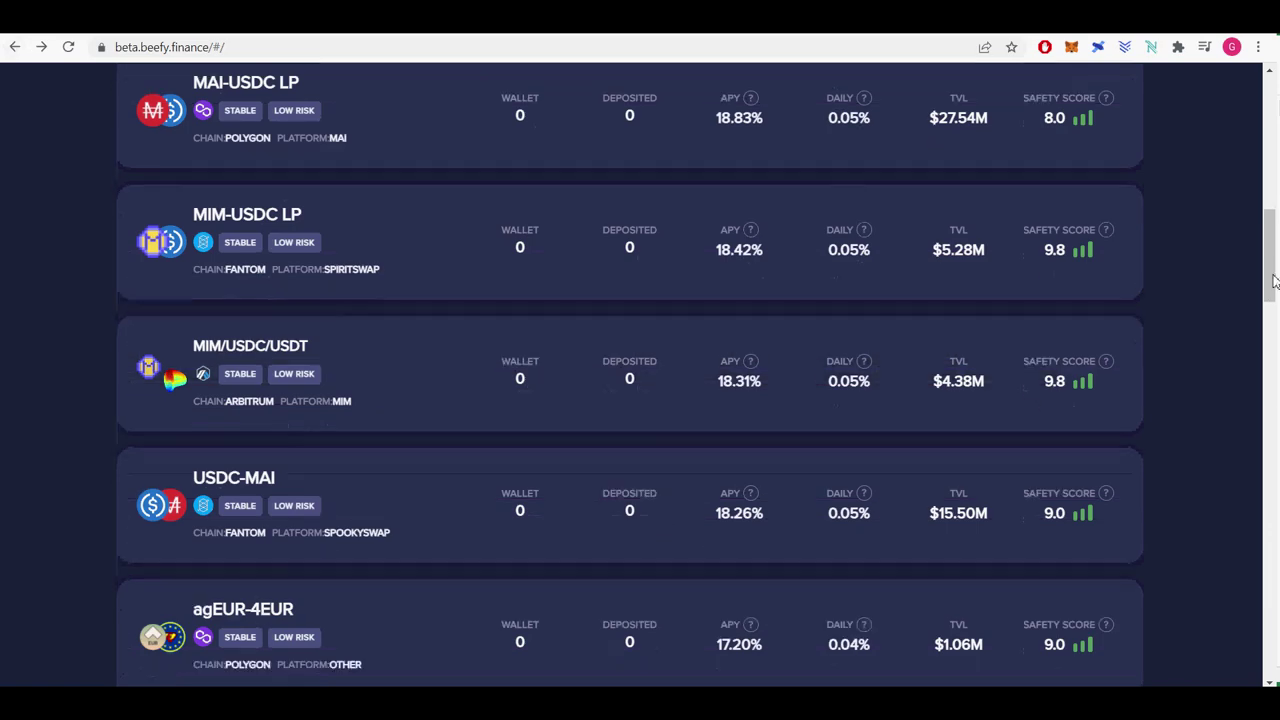
scroll(1262, 495, "down", 4)
scroll(640, 370, "up", 10)
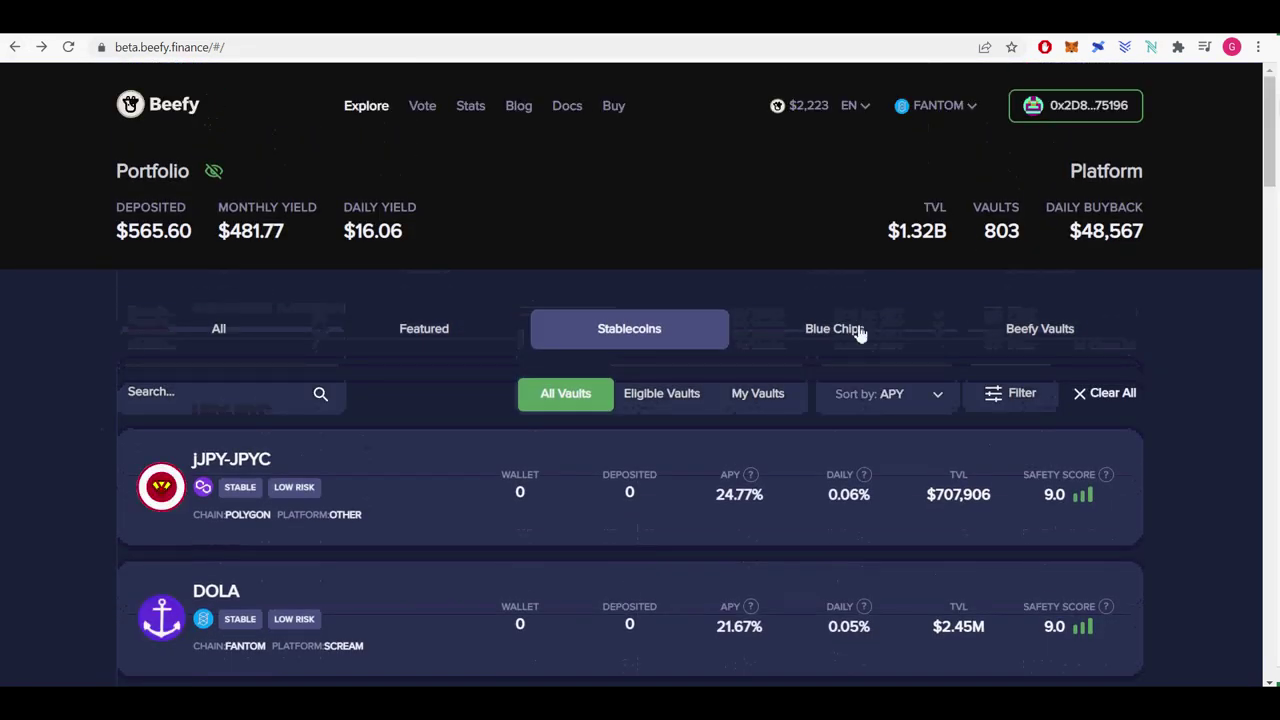
left_click(857, 330)
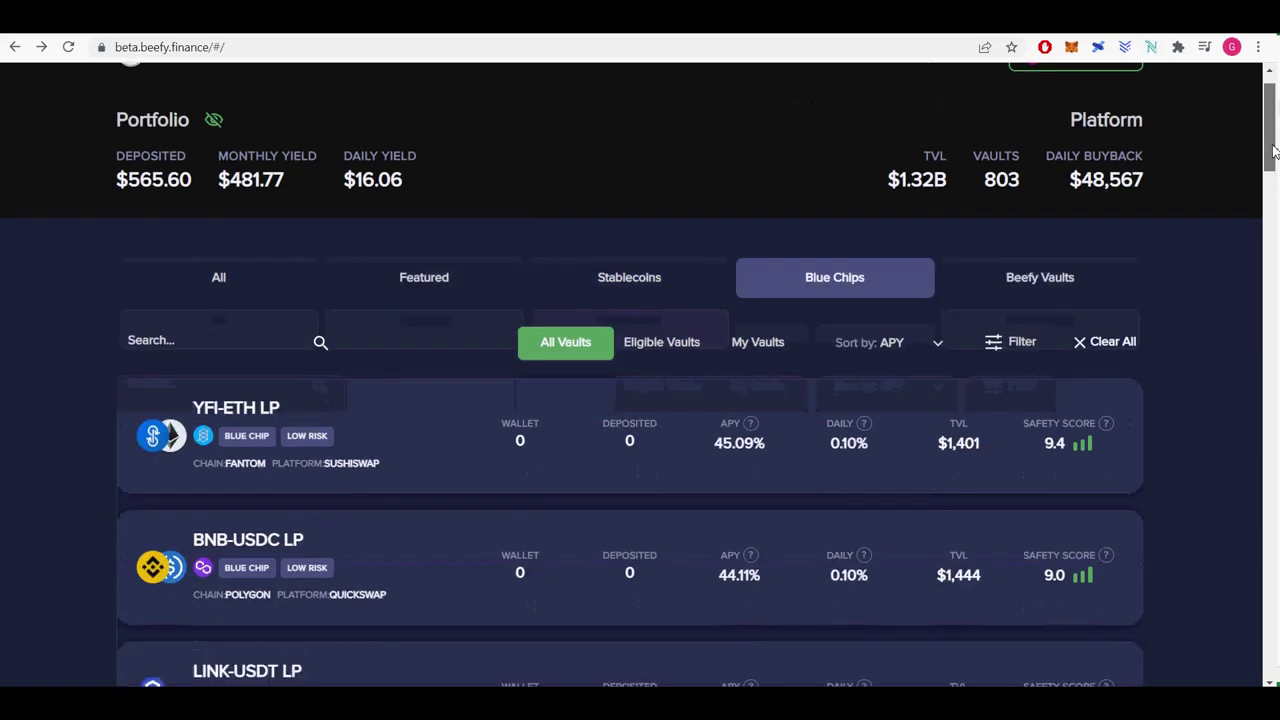
Review the Blue Chips vaults, noting YFI-ETH LP at 45.09% and BNB-USDC LP APYs.
scroll(1233, 190, "down", 3)
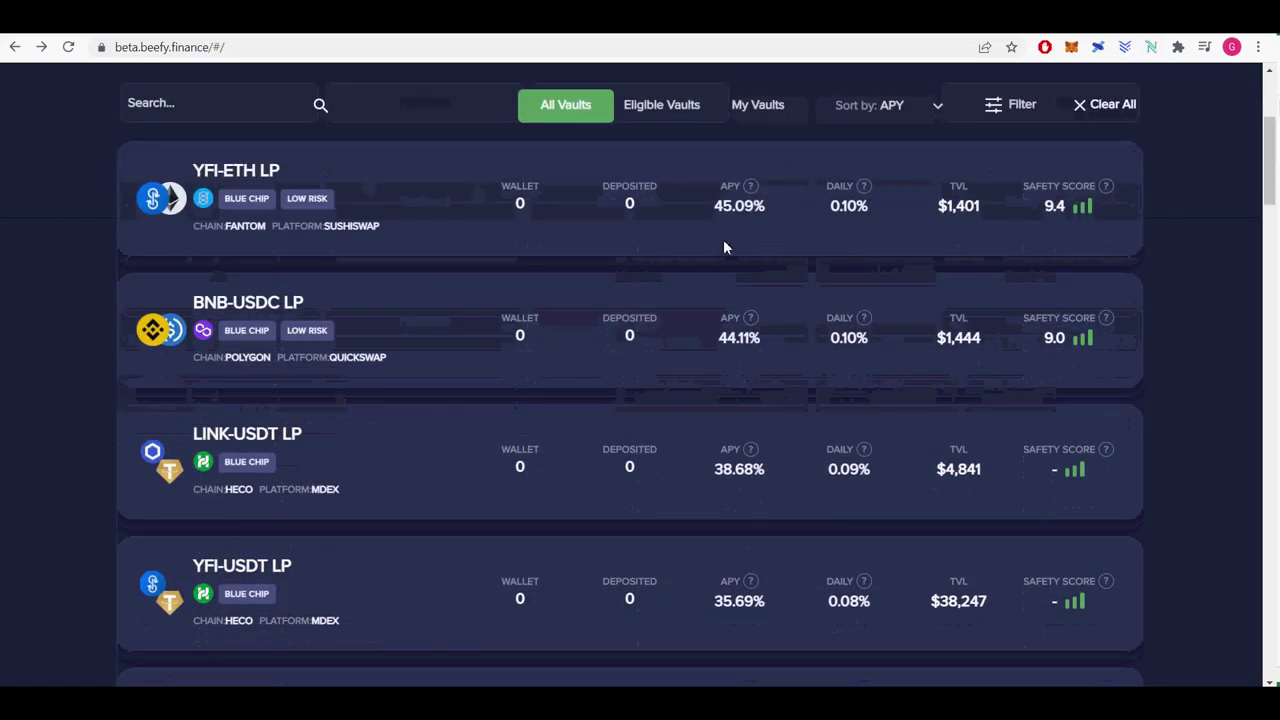
left_click_drag(716, 206, 771, 208)
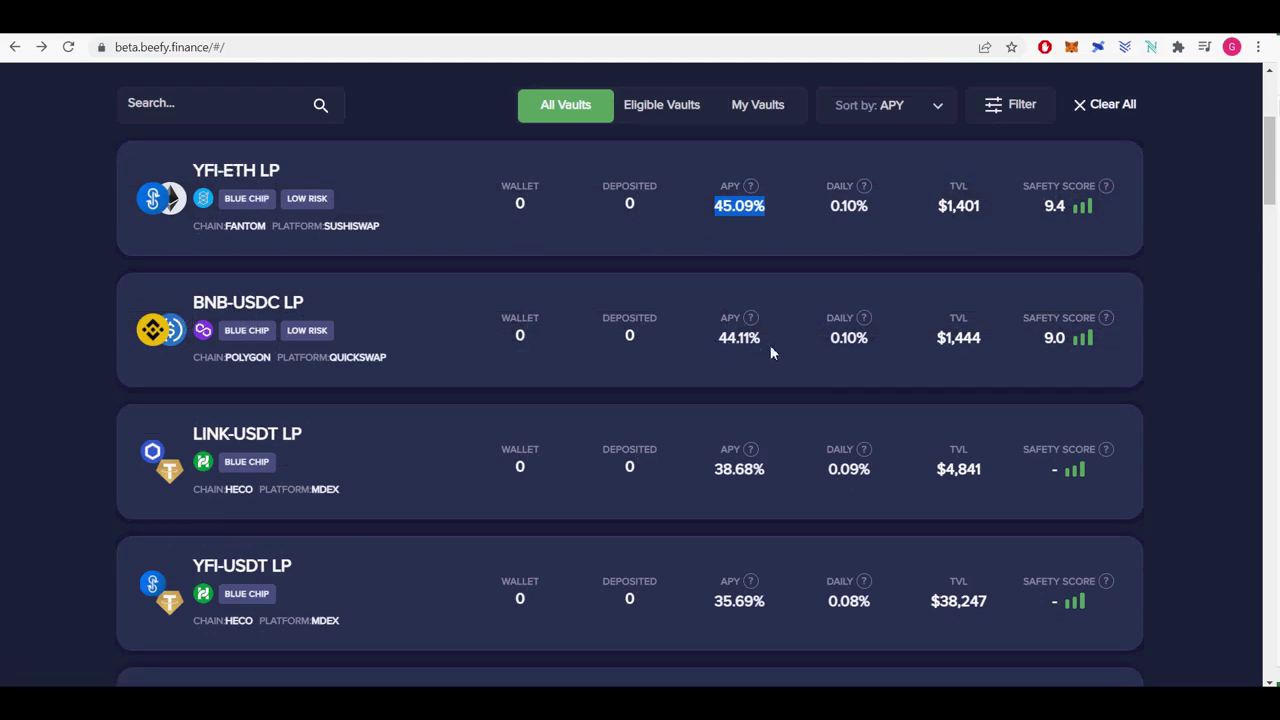
left_click_drag(772, 345, 714, 345)
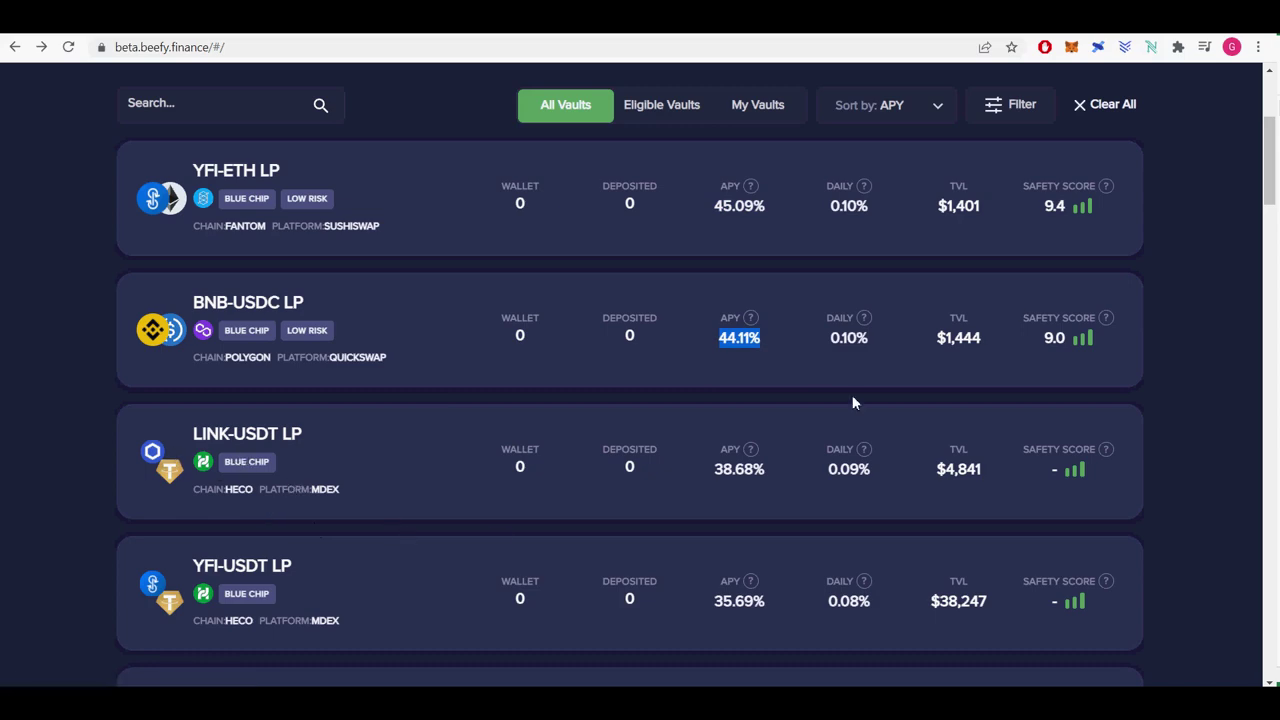
scroll(1233, 204, "down", 5)
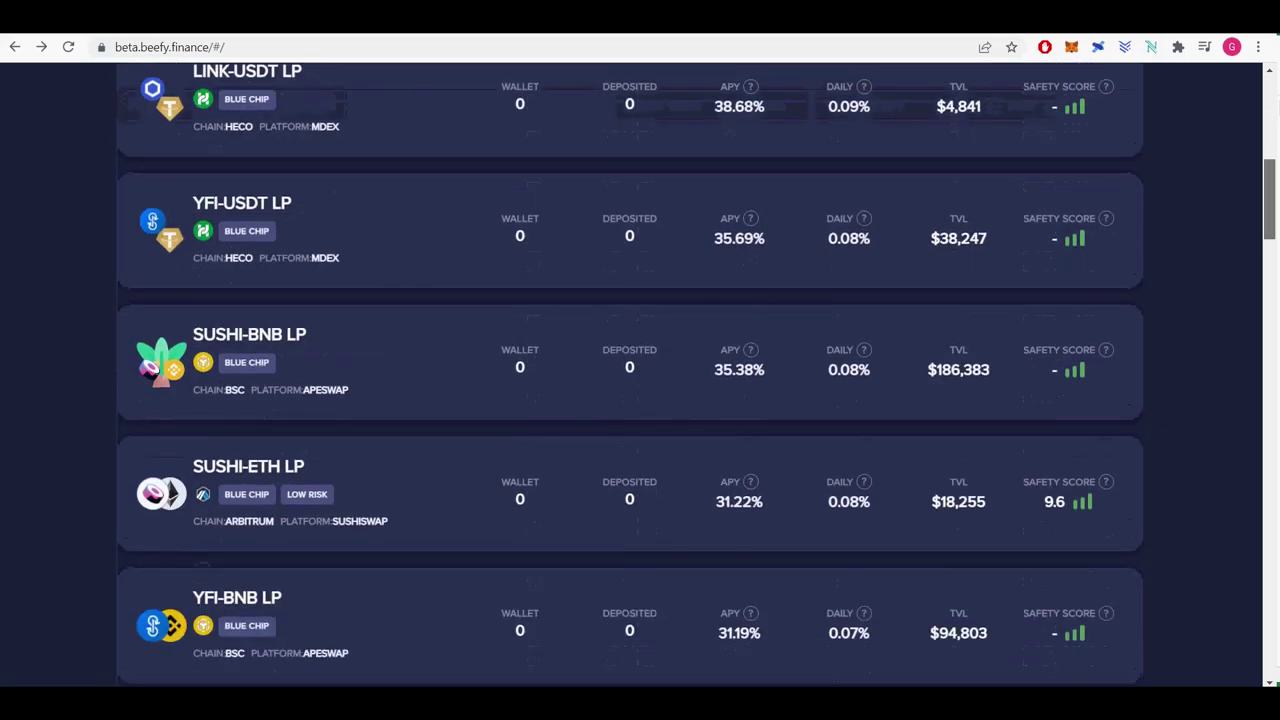
scroll(1233, 204, "down", 4)
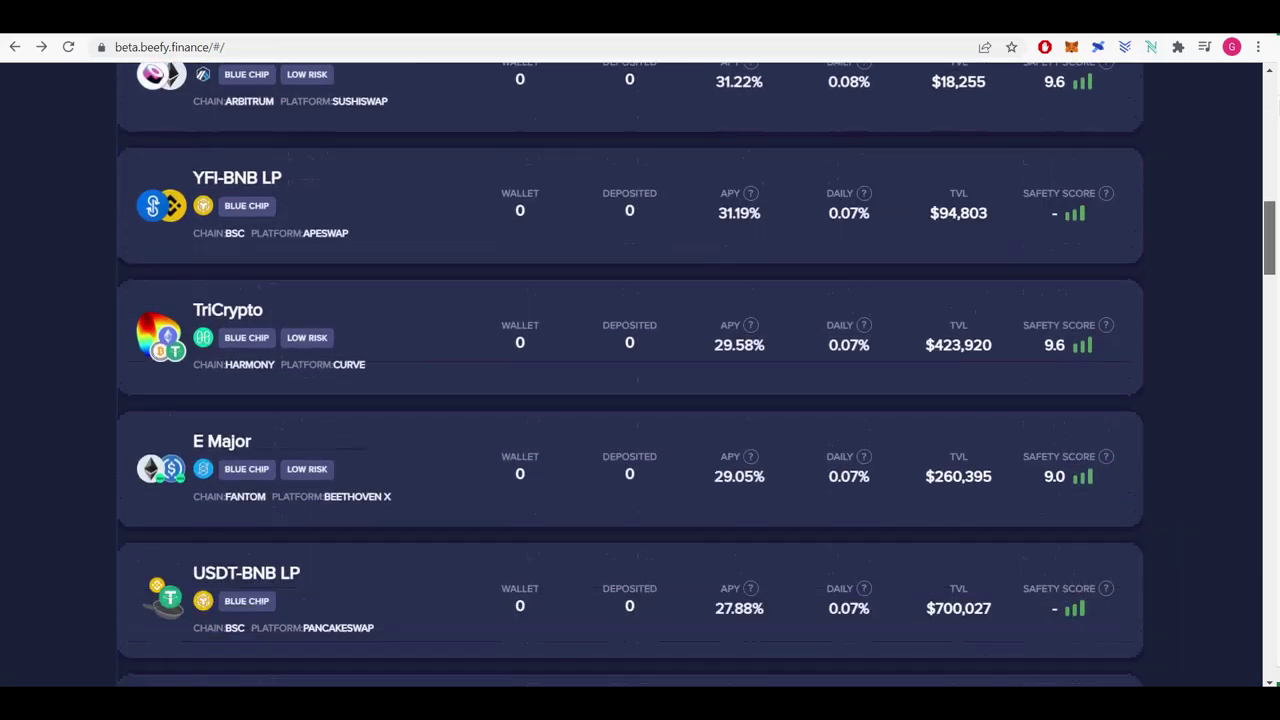
scroll(1233, 204, "down", 7)
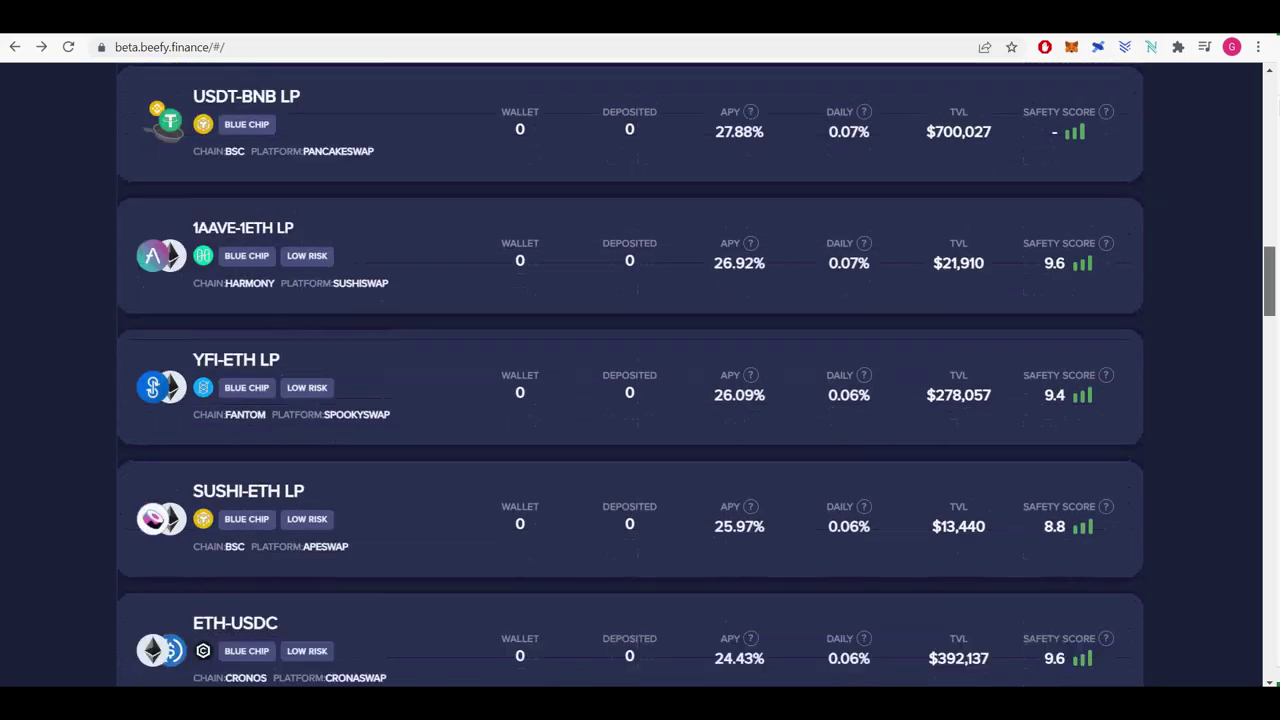
scroll(1233, 204, "down", 5)
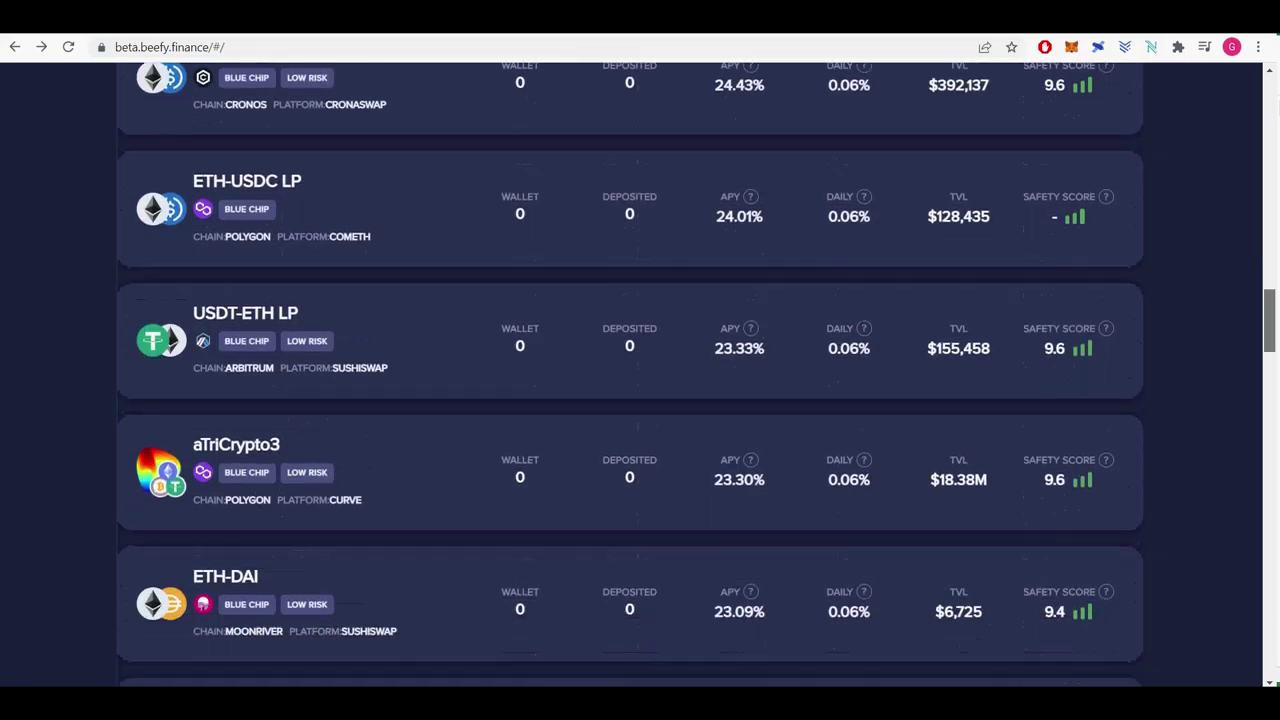
scroll(1233, 204, "down", 5)
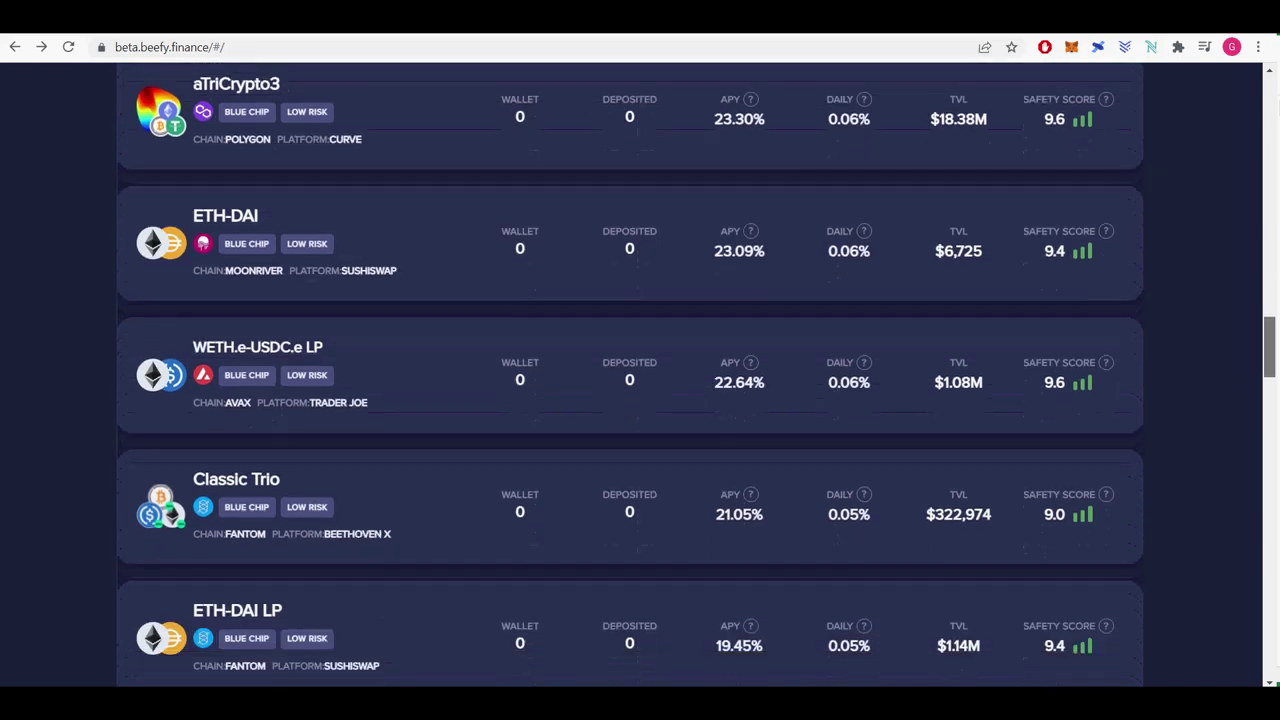
scroll(640, 370, "down", 7)
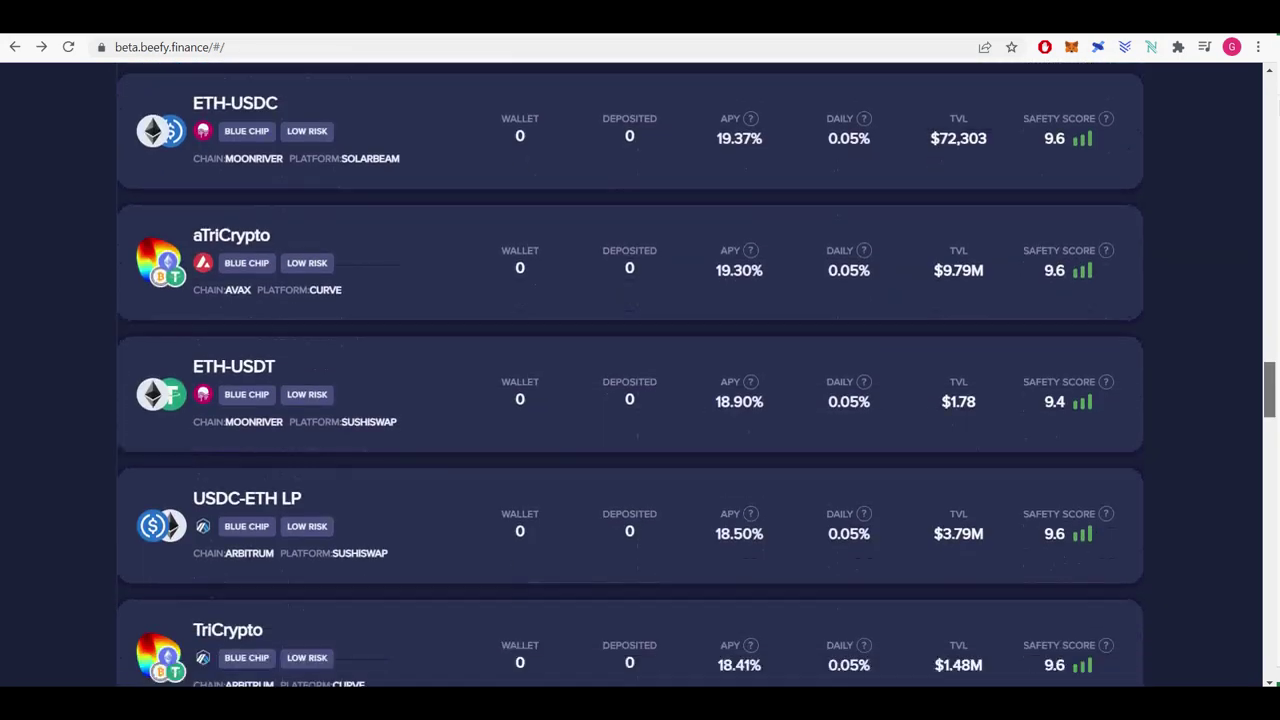
scroll(640, 370, "down", 1)
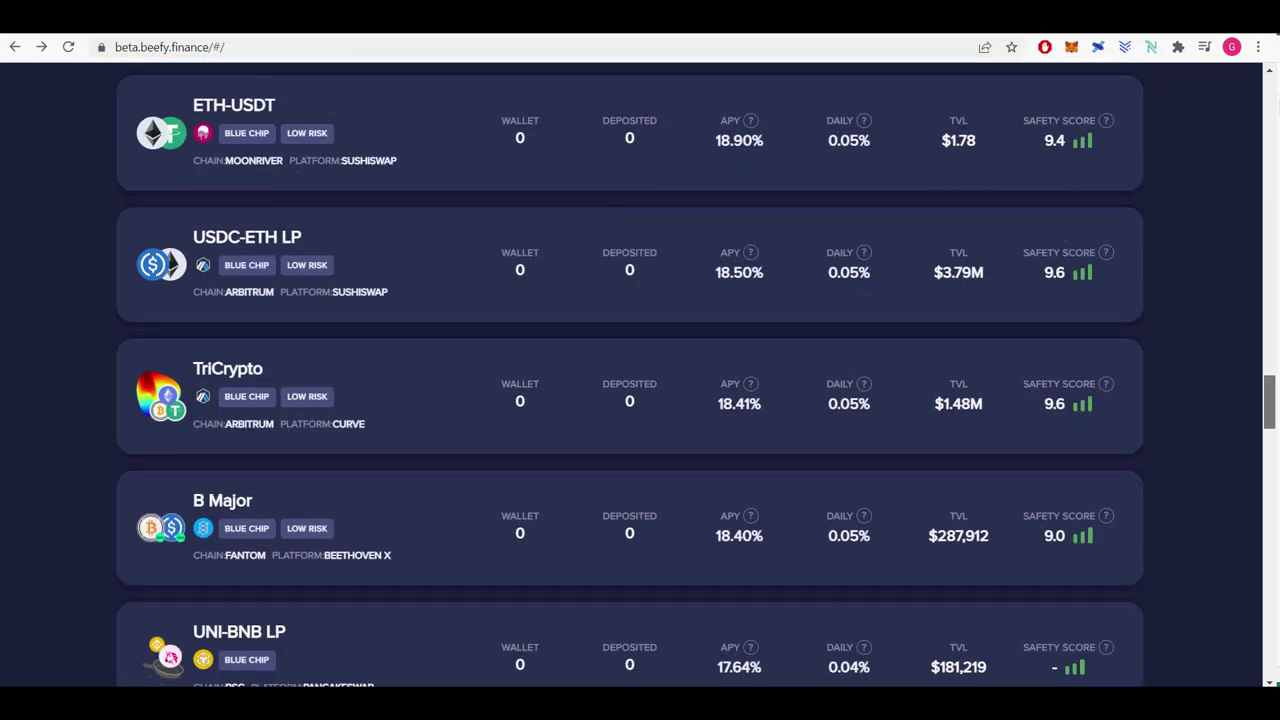
scroll(640, 370, "down", 9)
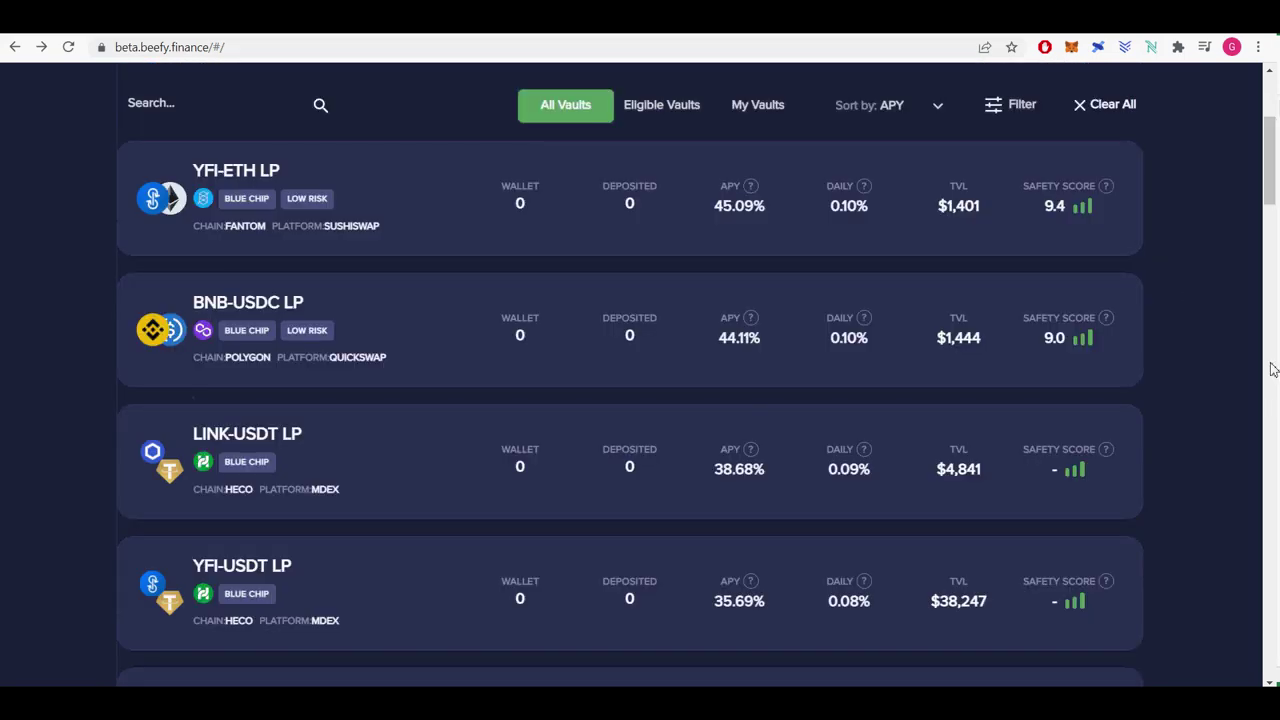
scroll(1135, 270, "up", 3)
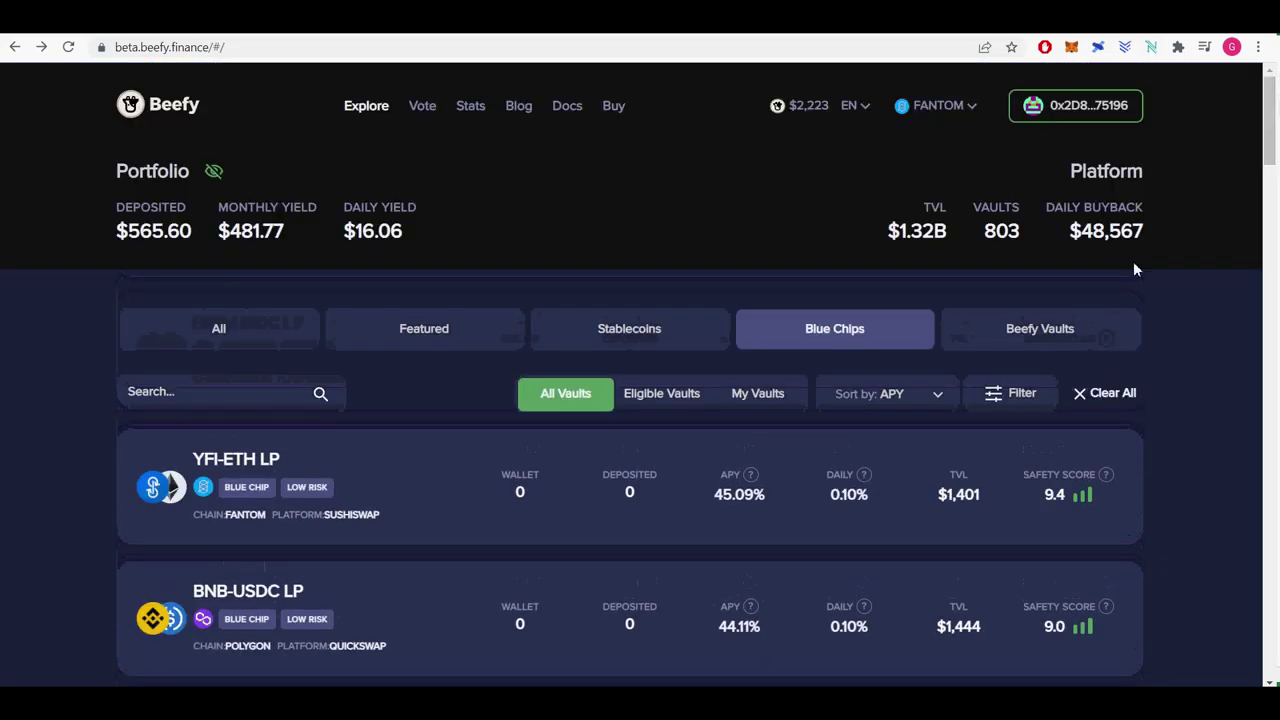
Filter the list to the Beefy Vaults category, showing BIFI Earnings Pool and BIFI-FTM LP.
left_click(1013, 338)
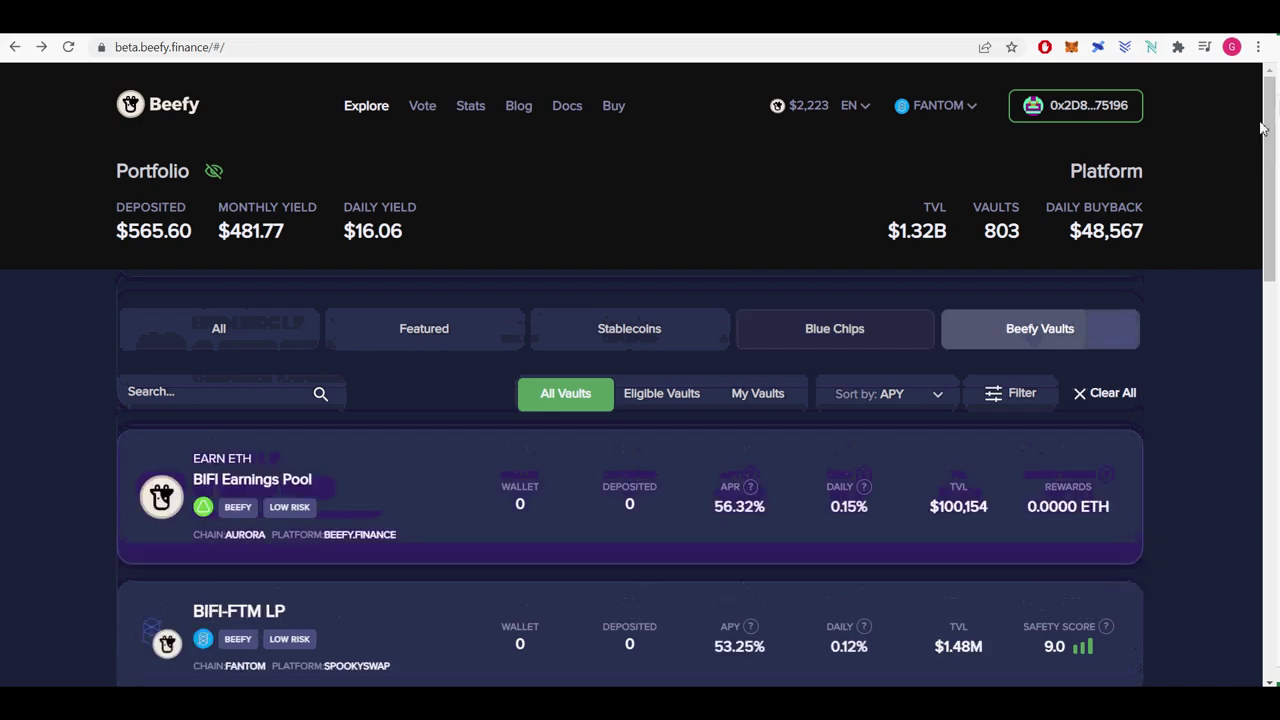
left_click_drag(1267, 140, 1274, 229)
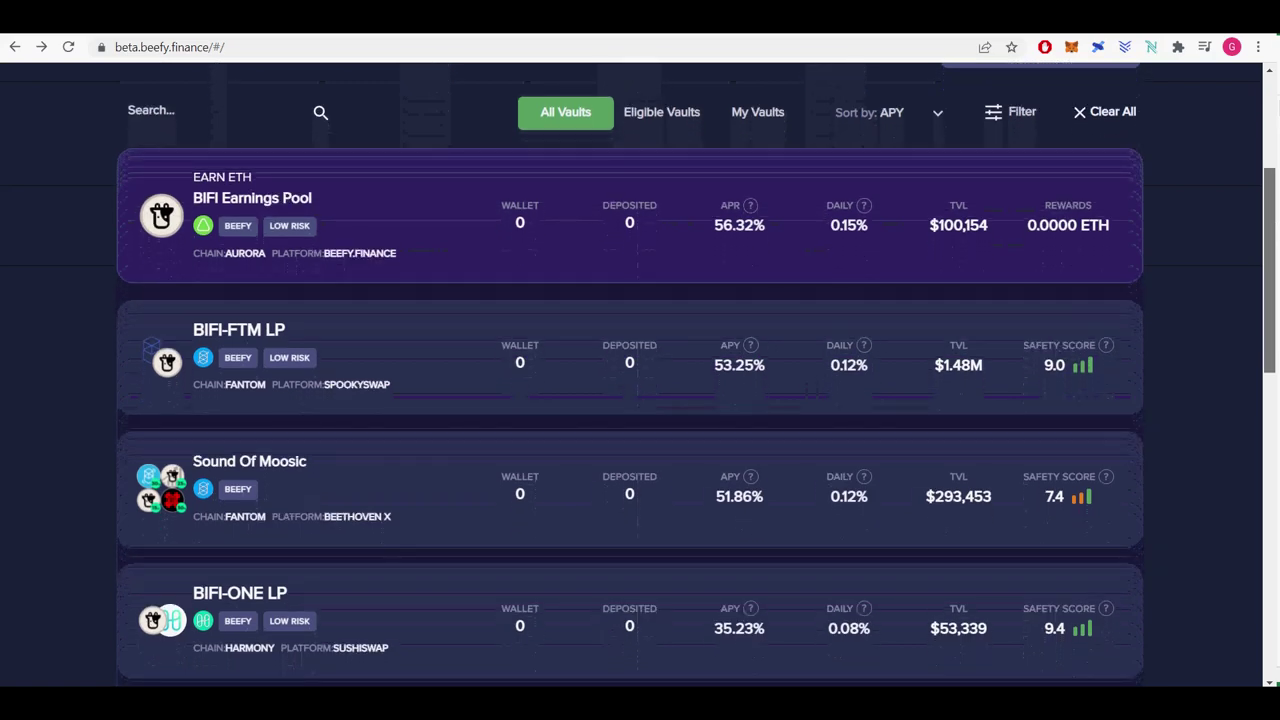
scroll(640, 400, "up", 1)
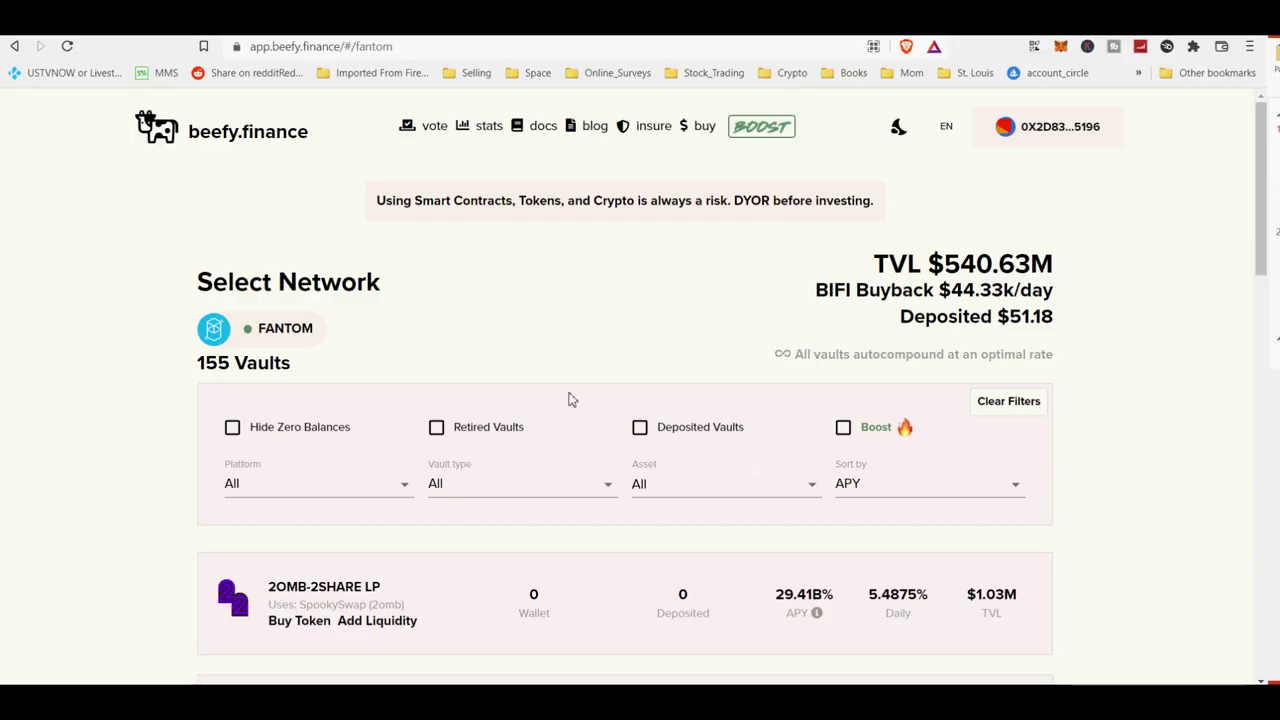
Switch the vault listing to the BSC network and scroll its vaults.
left_click(291, 330)
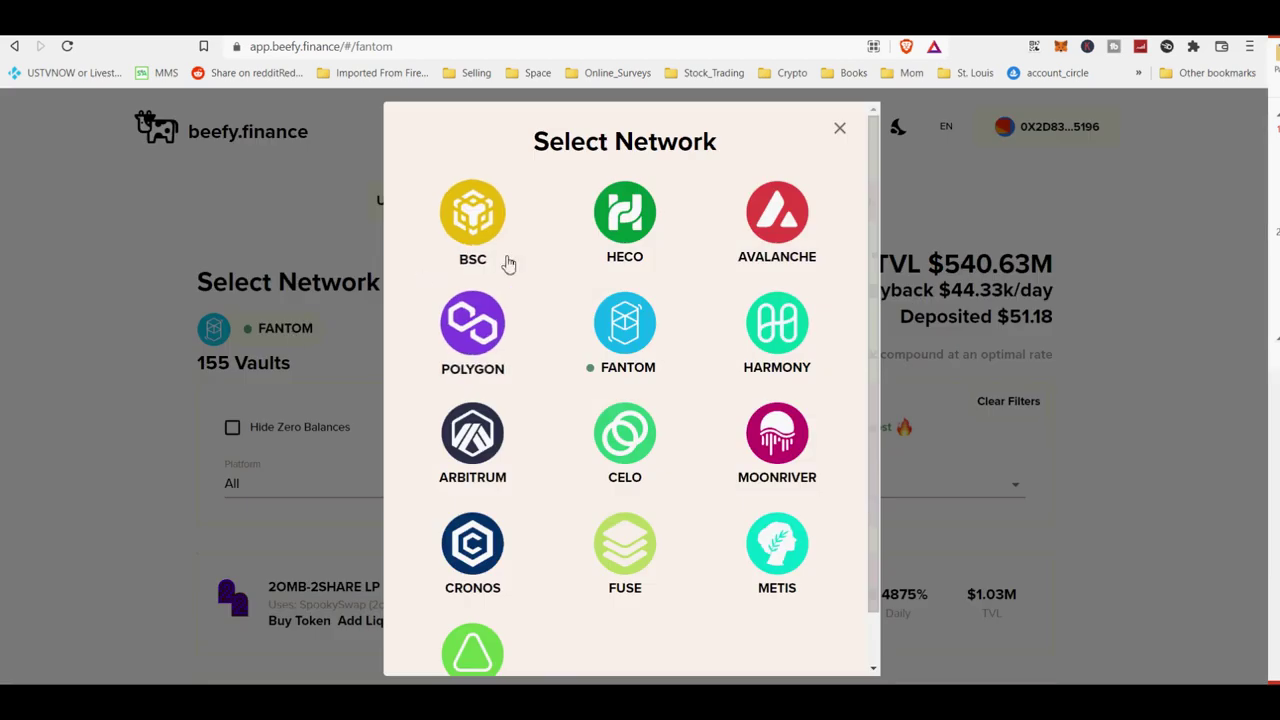
left_click_drag(874, 308, 880, 369)
left_click(455, 203)
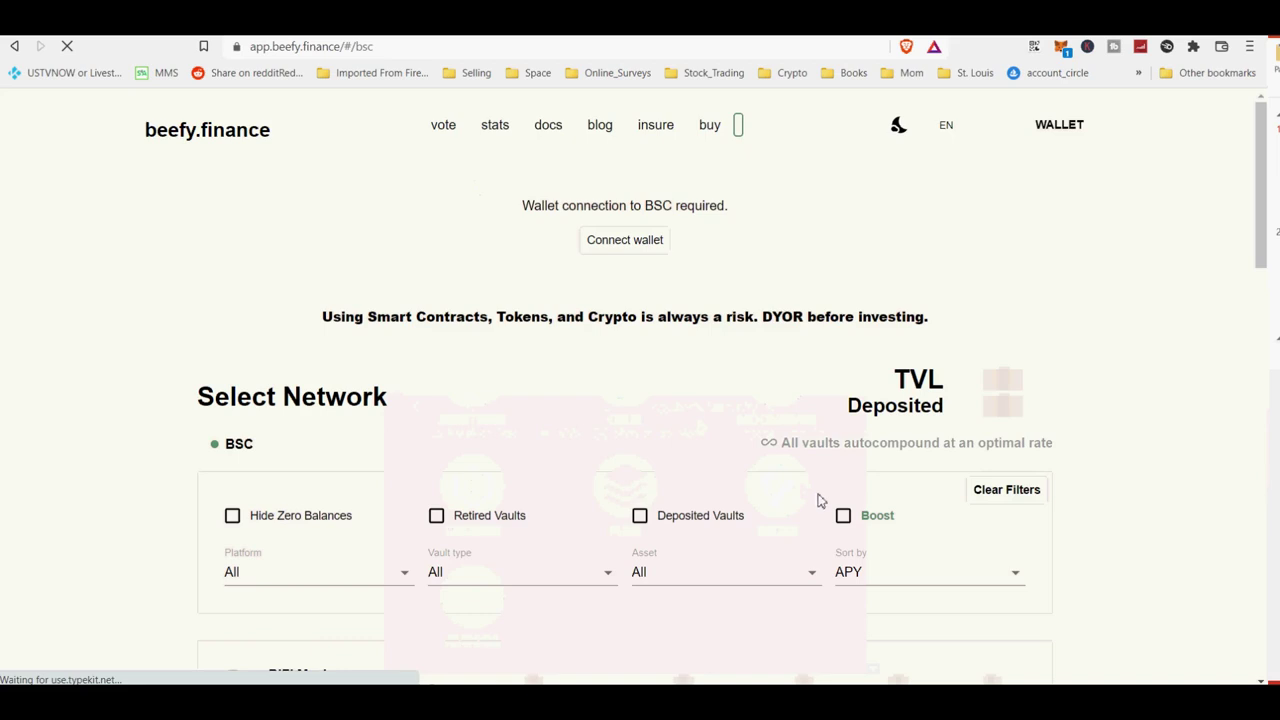
scroll(818, 495, "down", 4)
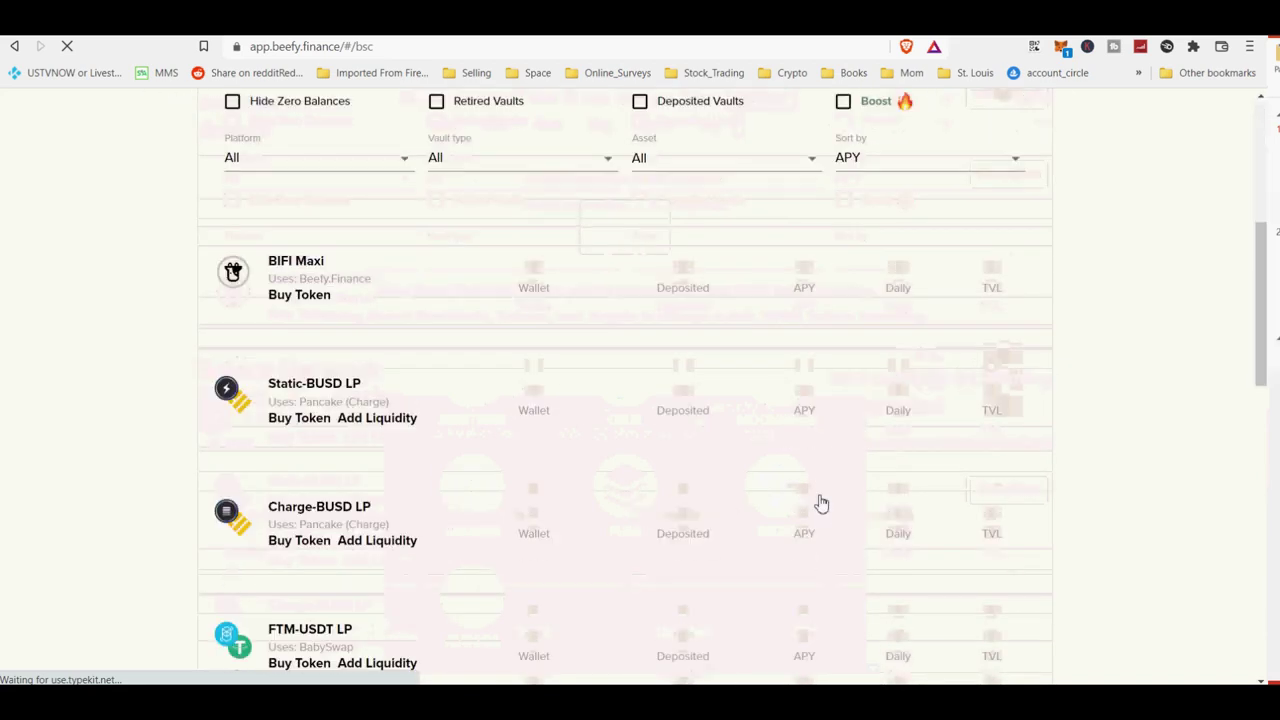
scroll(820, 503, "up", 4)
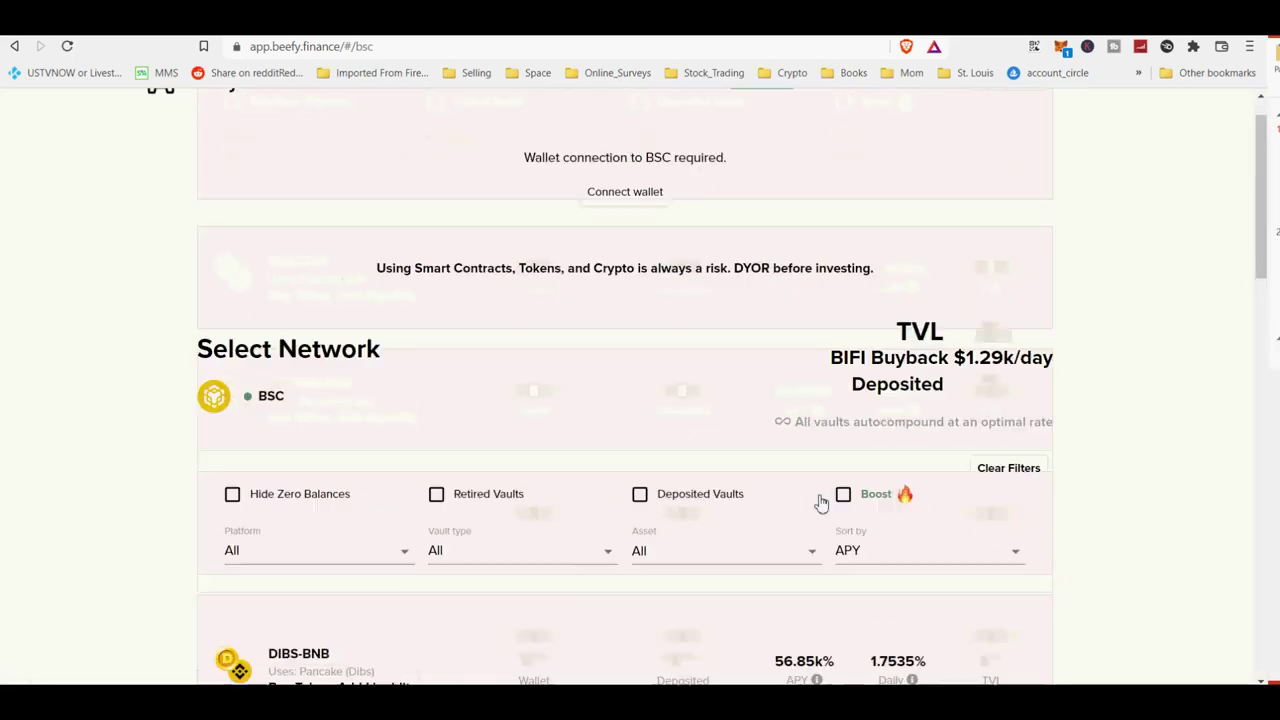
mouse_move(1260, 274)
left_mouse_down()
mouse_move(1260, 527)
mouse_move(1260, 297)
left_mouse_up()
Switch to the HECO network, showing BAL-USDT LP at 116.48%.
left_click(262, 339)
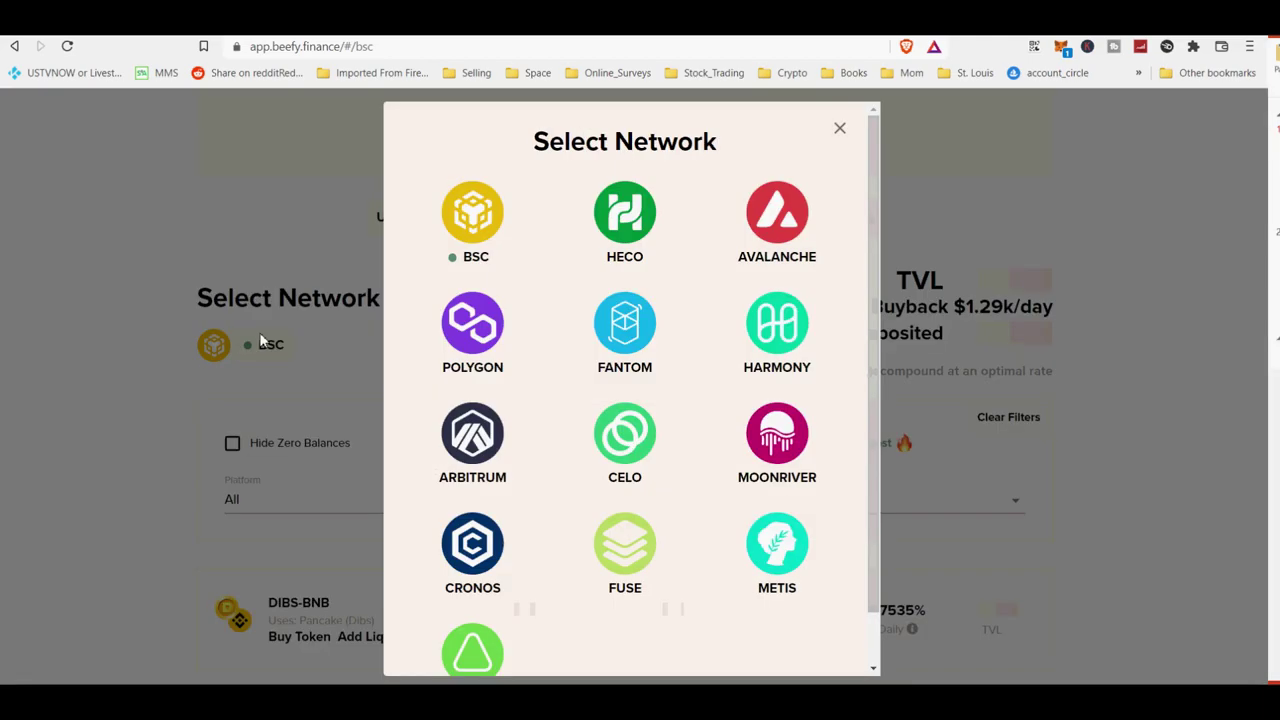
left_click(625, 225)
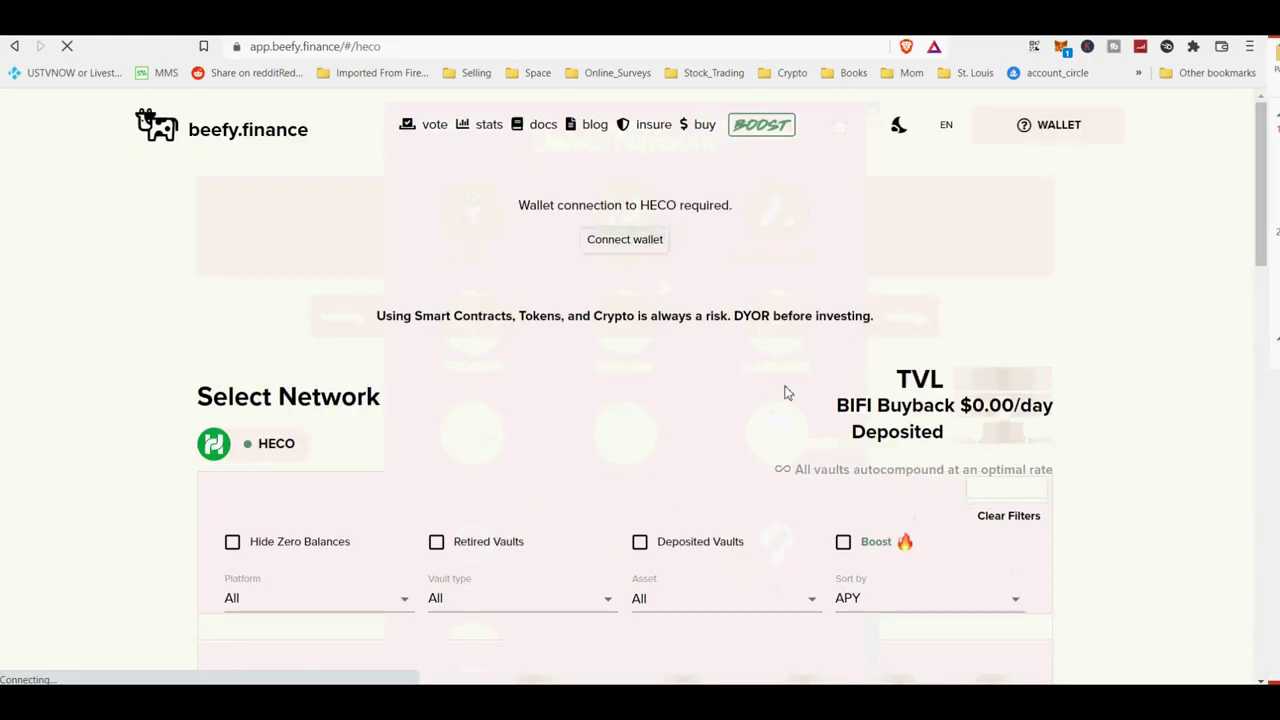
scroll(1081, 400, "down", 4)
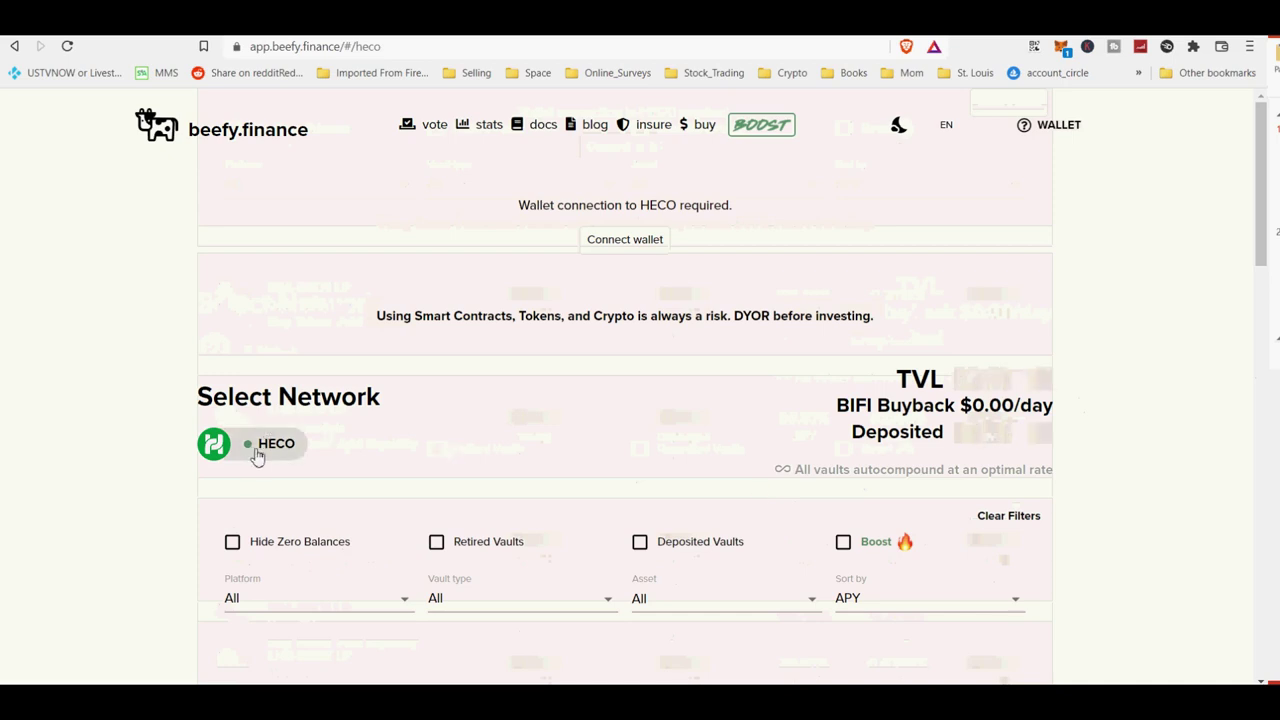
Switch to Avalanche and browse its vaults, including WINE-MIM LP, COOK-AVAX LP and SPELL-AVAX LP.
left_click(257, 449)
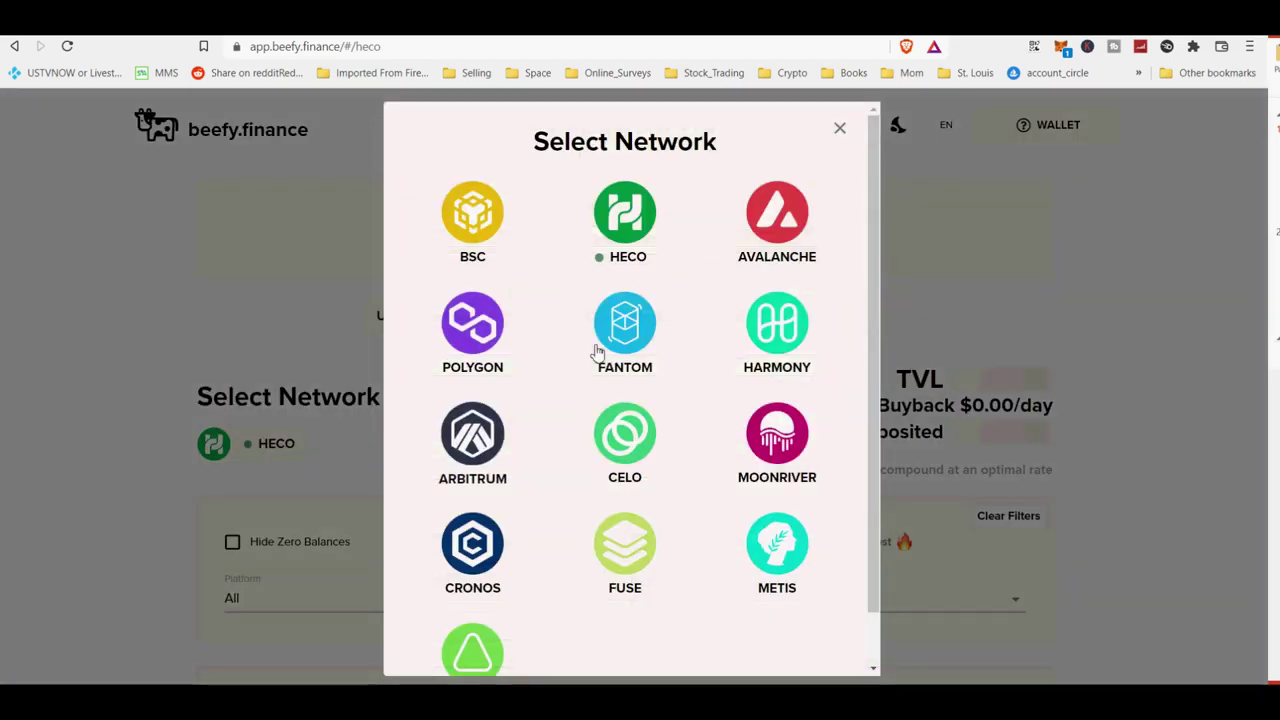
left_click(778, 228)
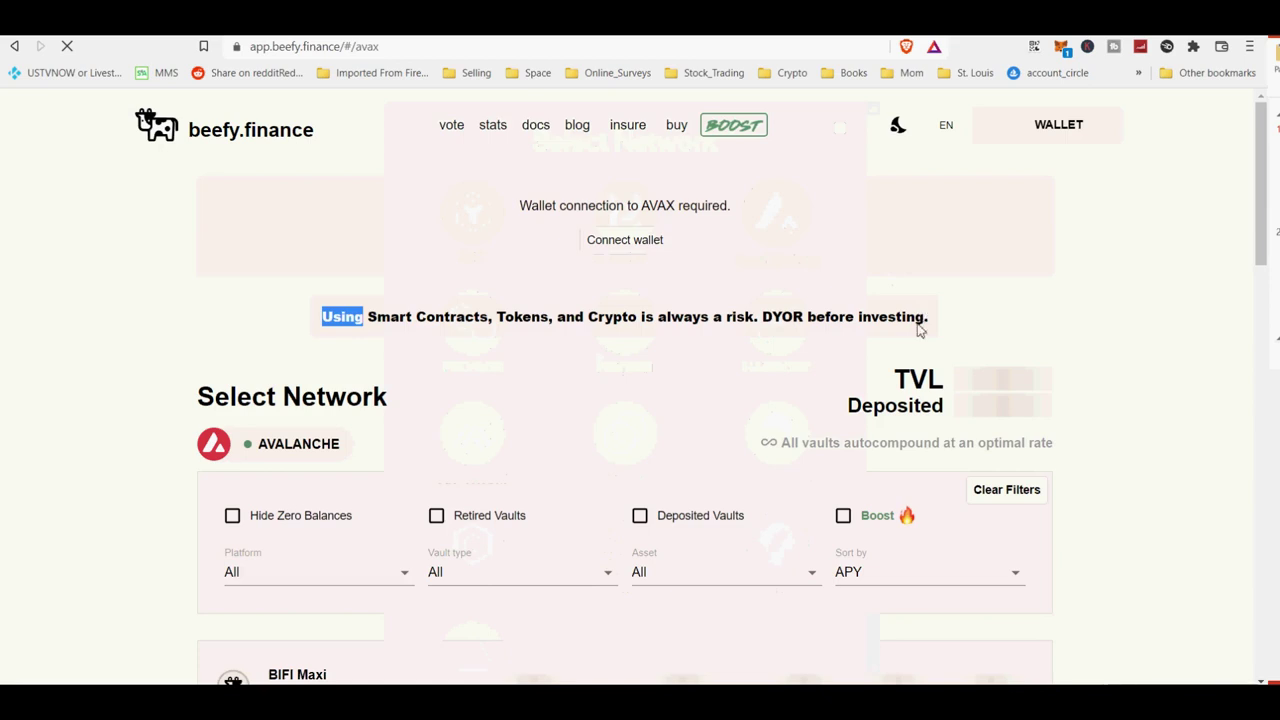
scroll(918, 332, "down", 4)
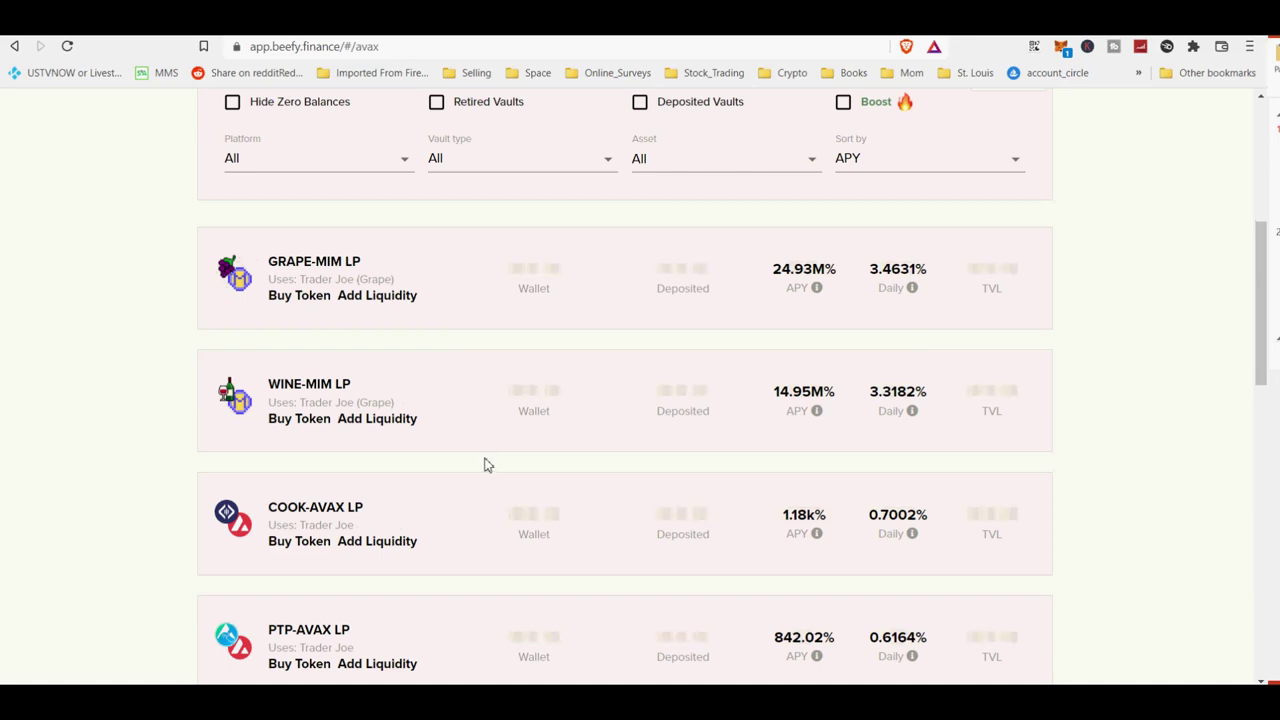
scroll(487, 465, "down", 8)
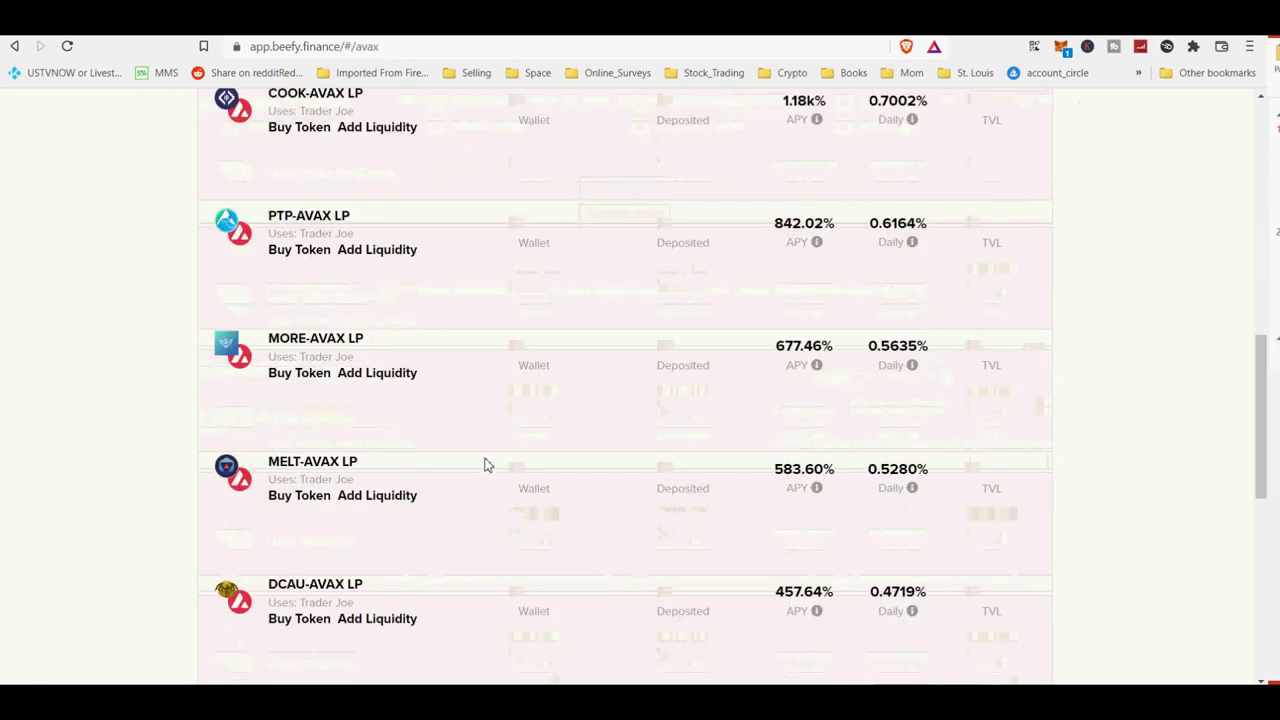
scroll(487, 465, "down", 5)
scroll(487, 465, "down", 6)
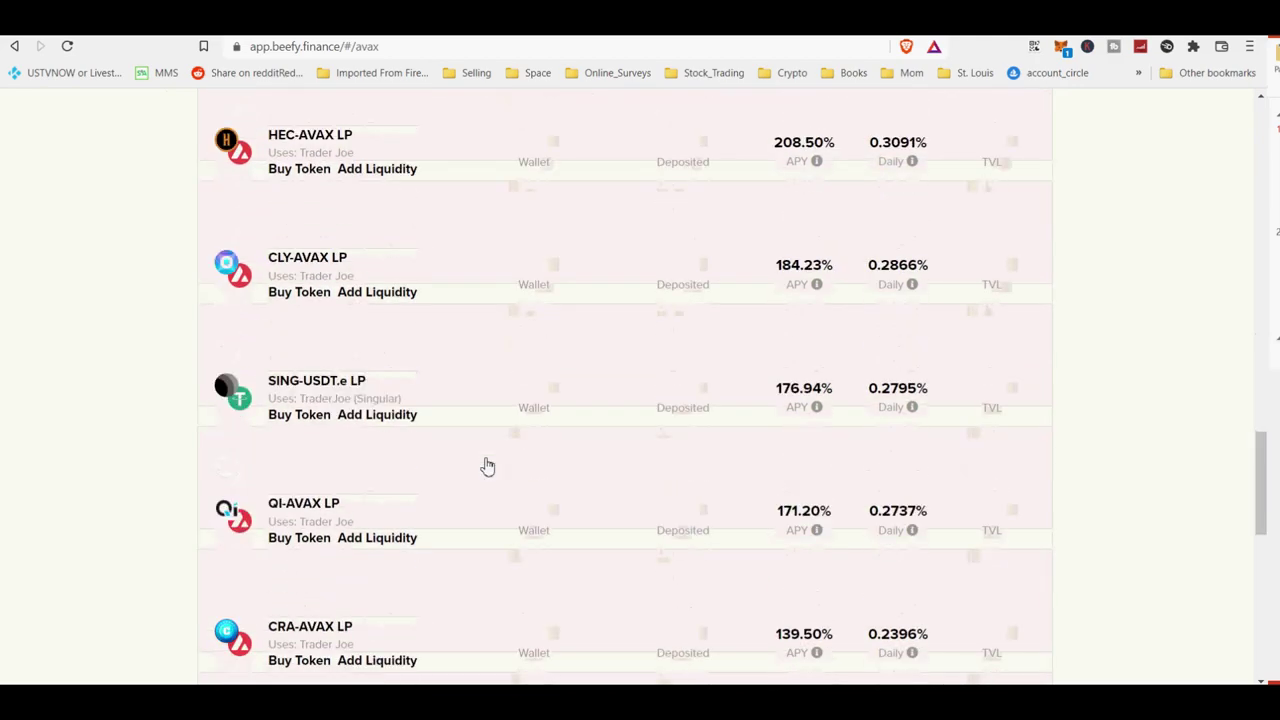
scroll(487, 465, "up", 12)
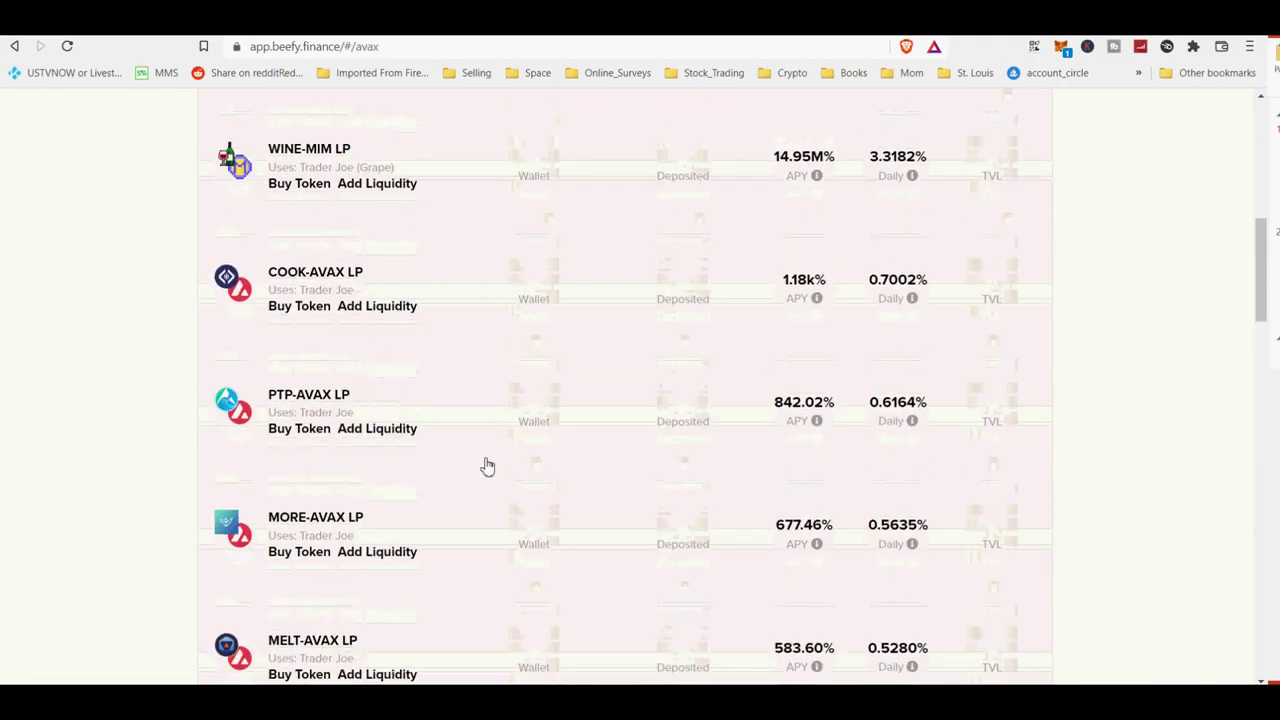
scroll(487, 465, "up", 5)
scroll(487, 465, "down", 17)
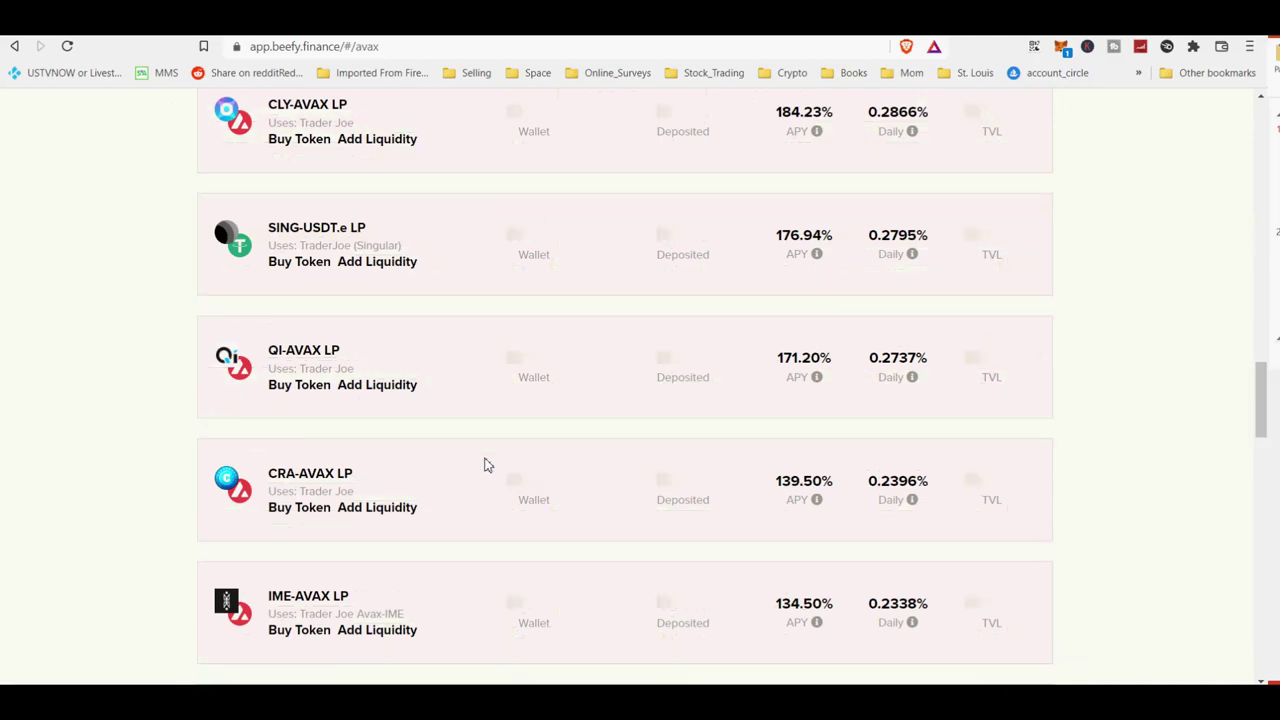
scroll(487, 465, "down", 5)
scroll(487, 465, "up", 5)
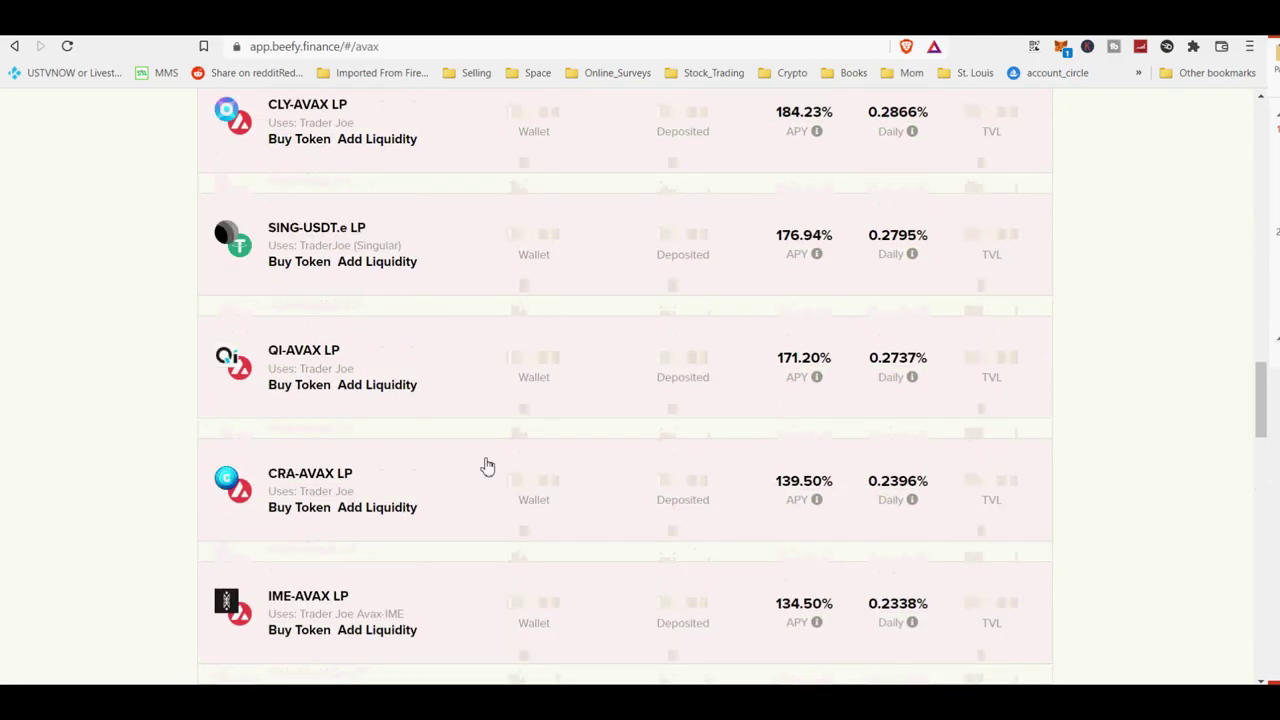
scroll(487, 465, "down", 12)
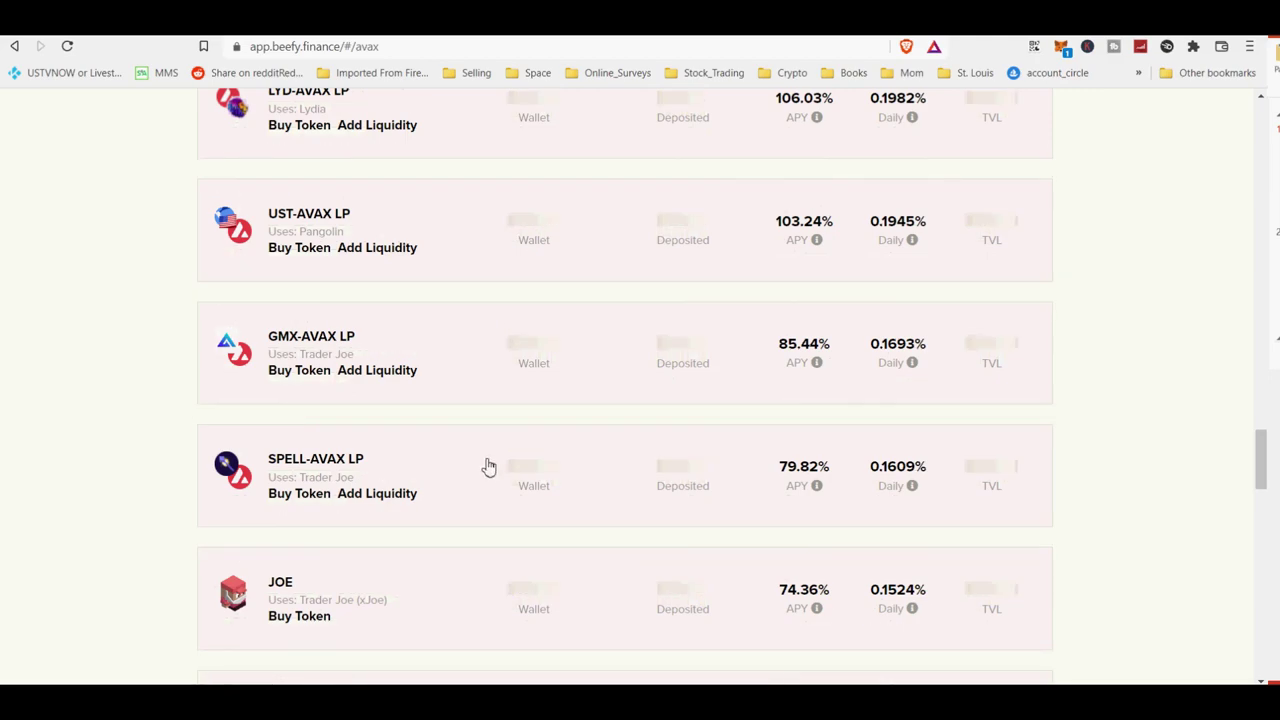
scroll(493, 467, "up", 20)
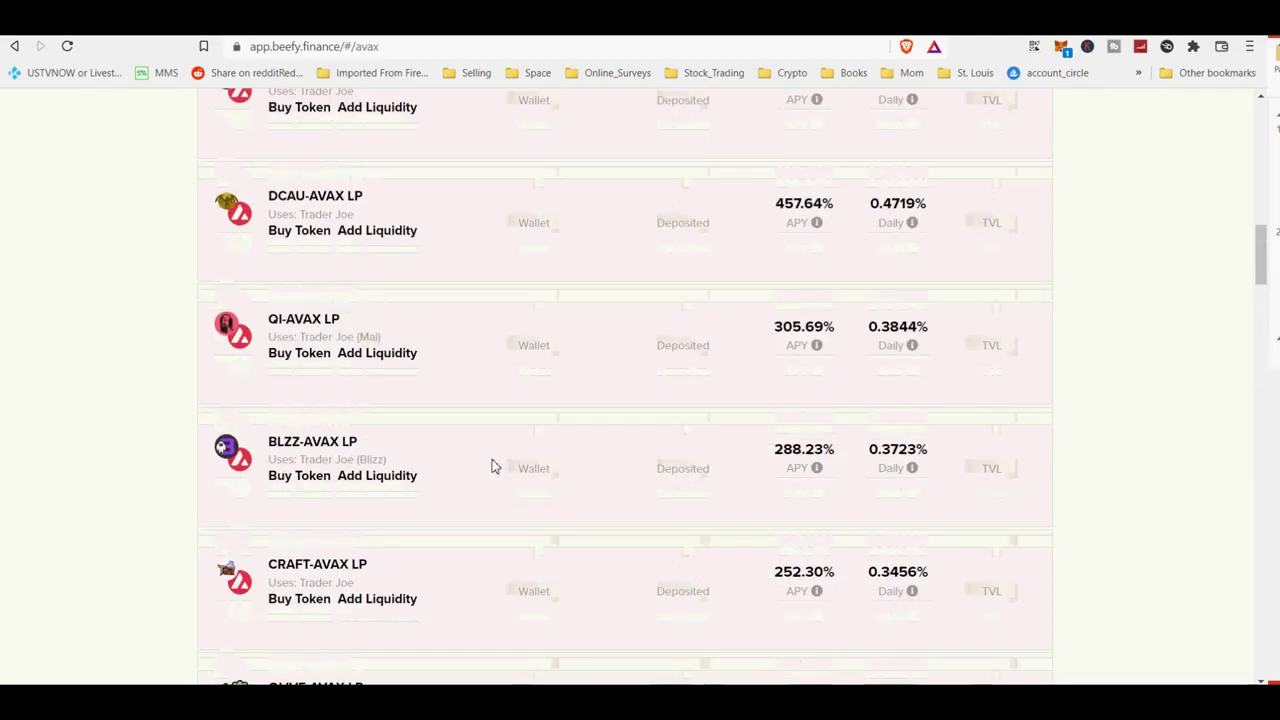
left_click(300, 443)
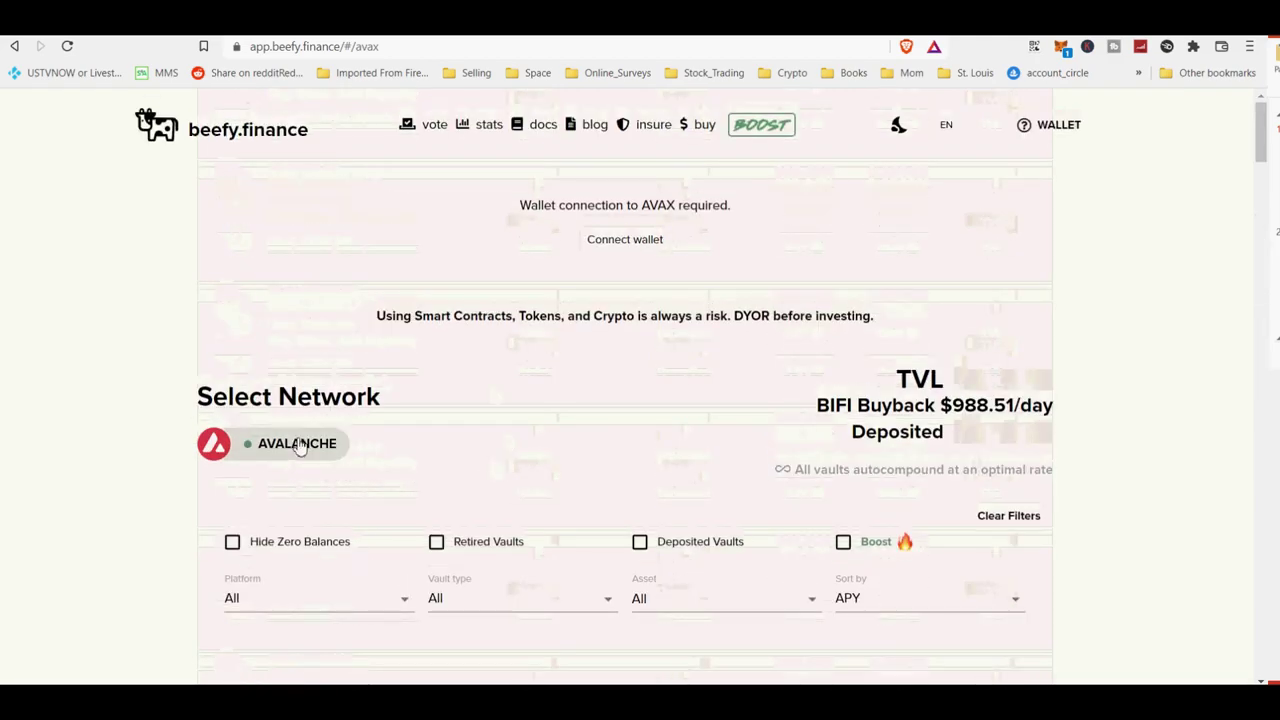
Switch the vault listing to Polygon and glance over its vaults.
left_click(480, 335)
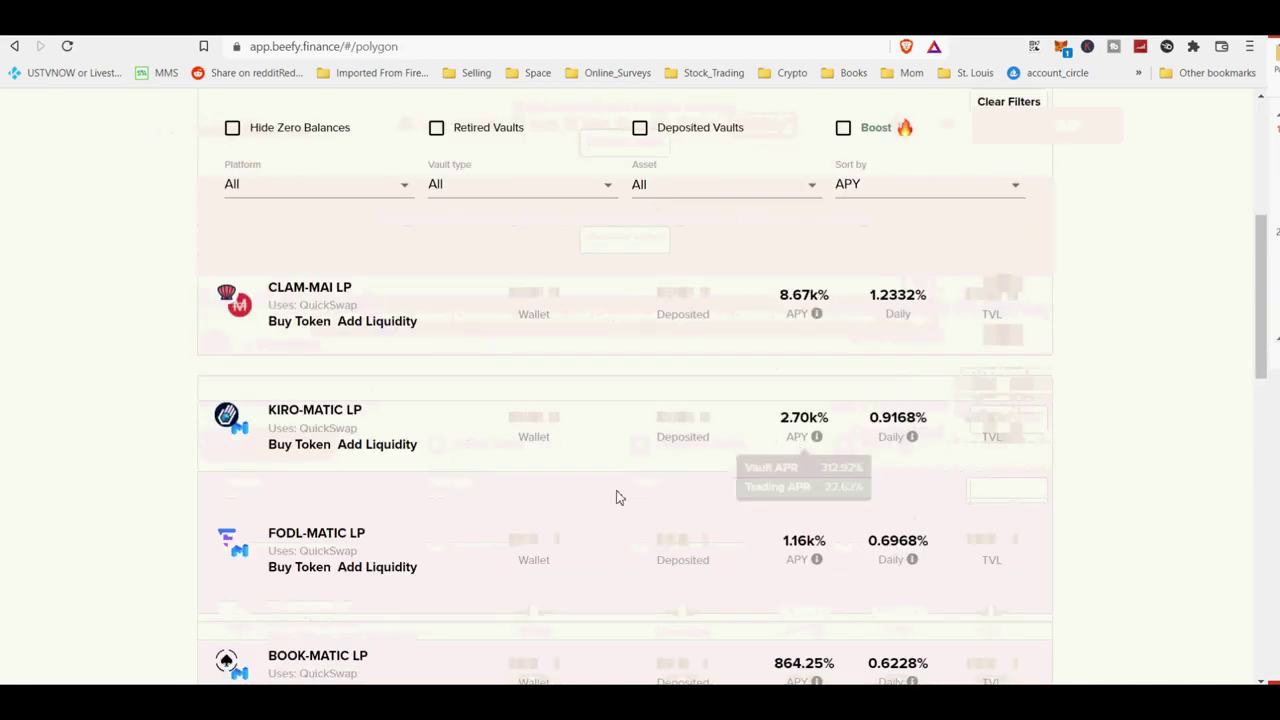
scroll(718, 584, "down", 4)
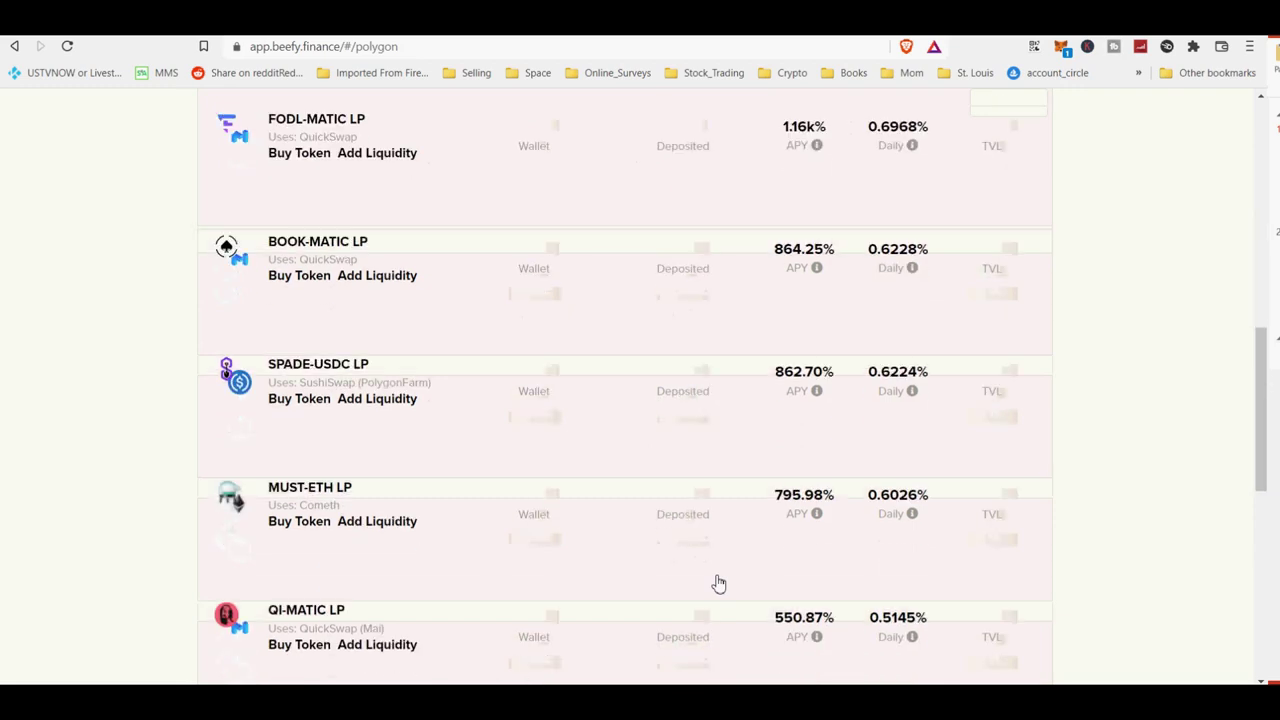
scroll(718, 584, "up", 10)
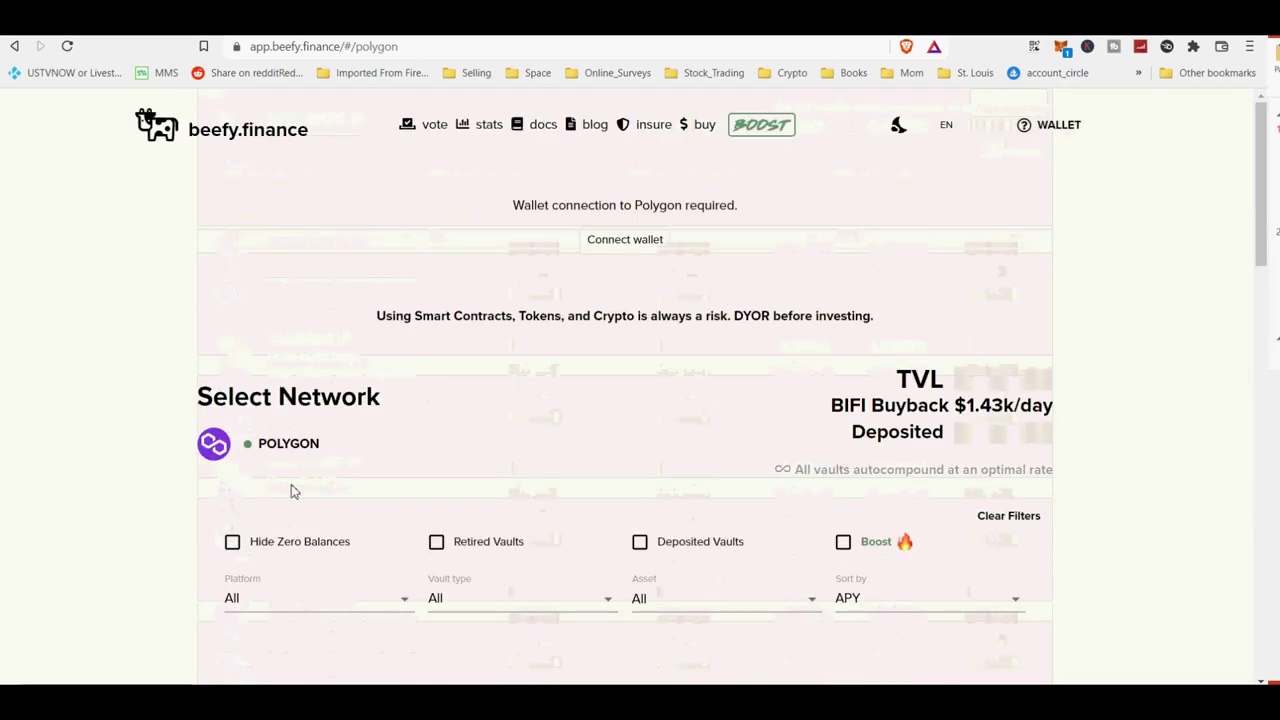
Browse Harmony's vaults (1BTC-ONE LP at 214.92%), then move on to Arbitrum.
left_click(275, 452)
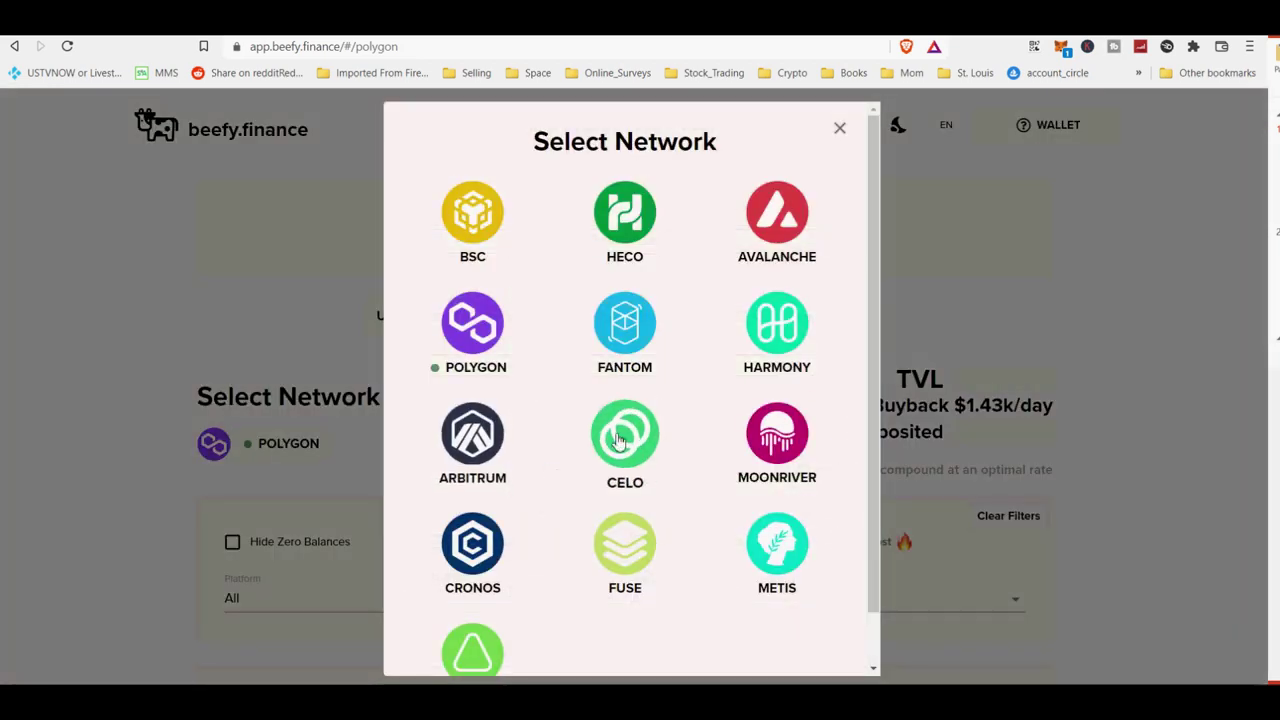
left_click(784, 344)
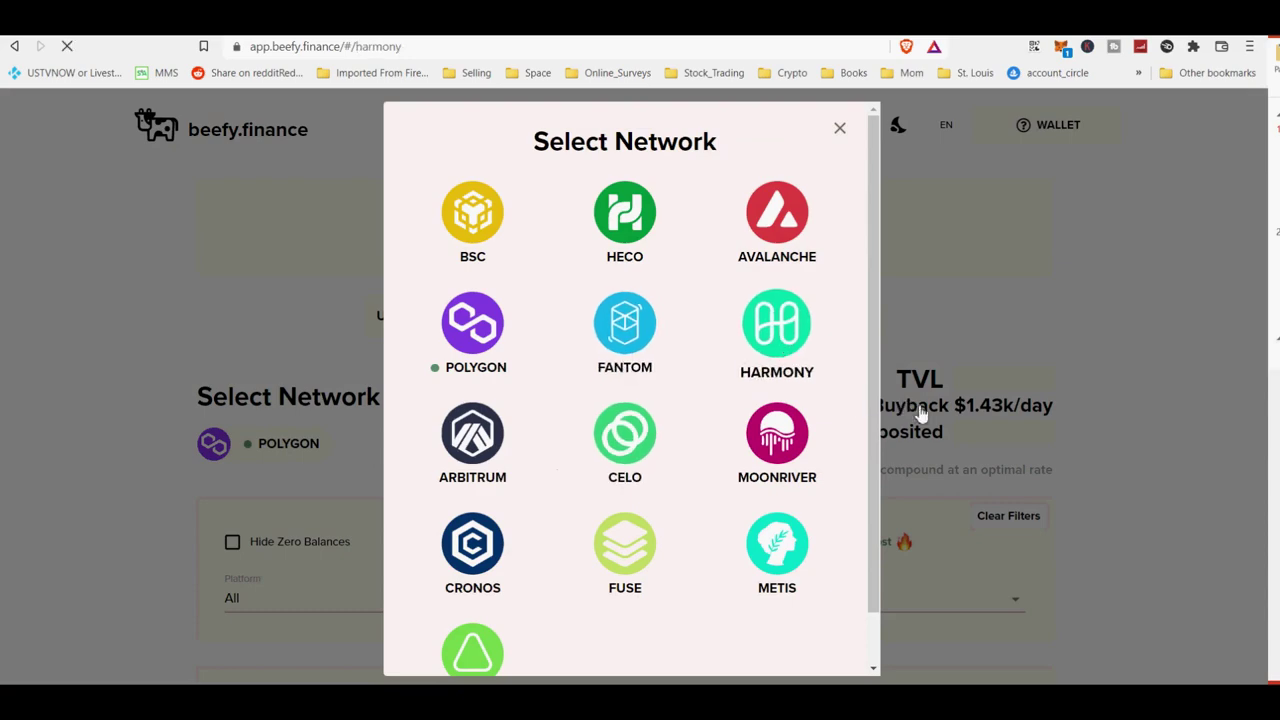
scroll(846, 401, "down", 4)
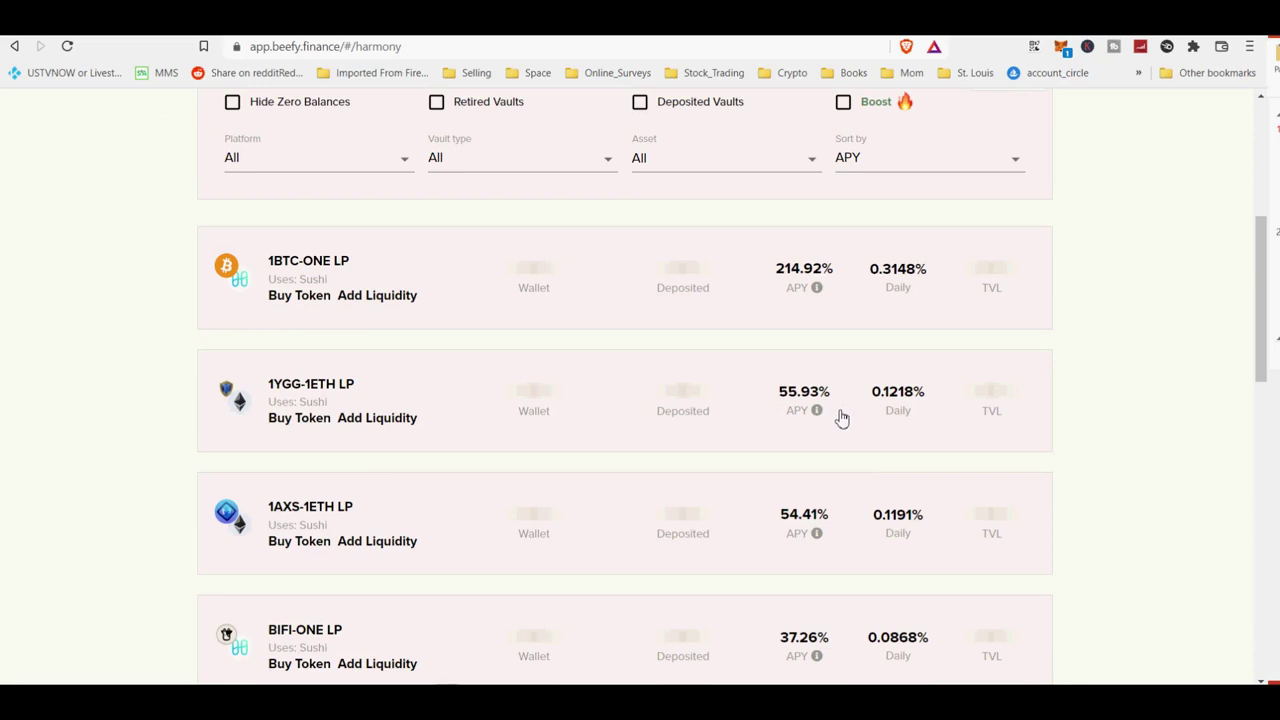
mouse_move(831, 415)
scroll(856, 565, "down", 4)
scroll(856, 565, "up", 8)
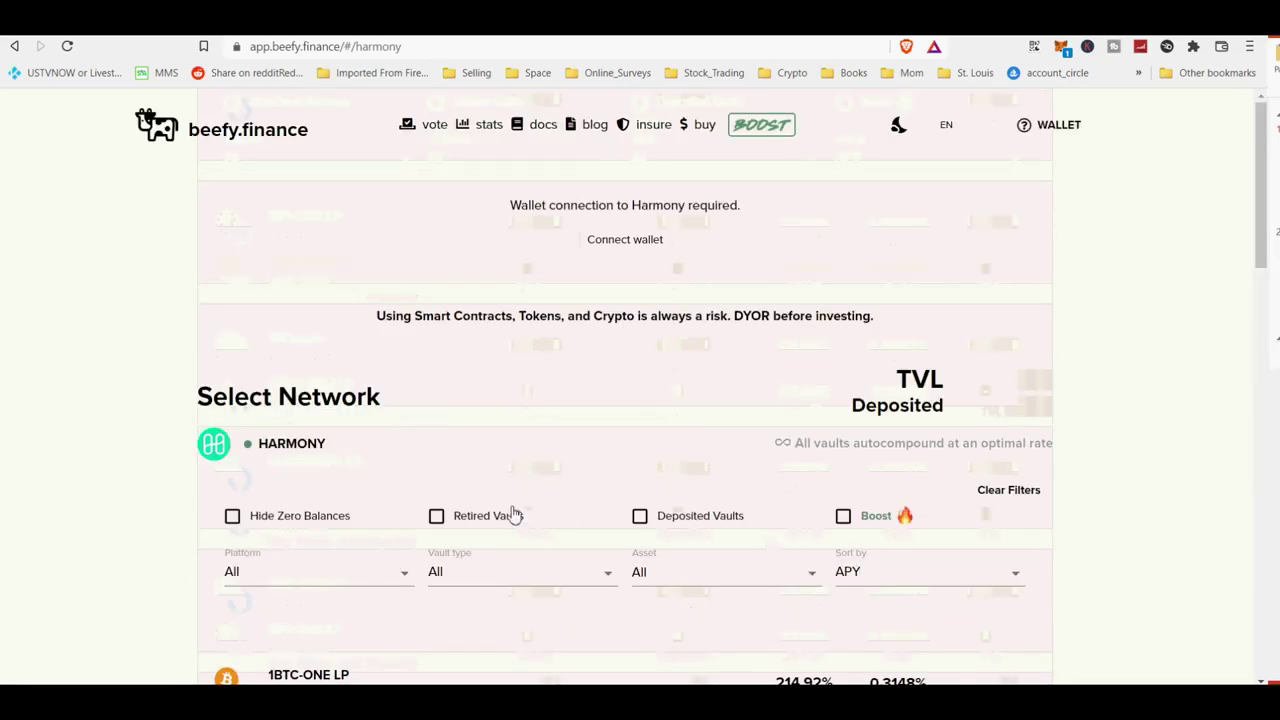
scroll(457, 494, "down", 4)
scroll(309, 349, "up", 4)
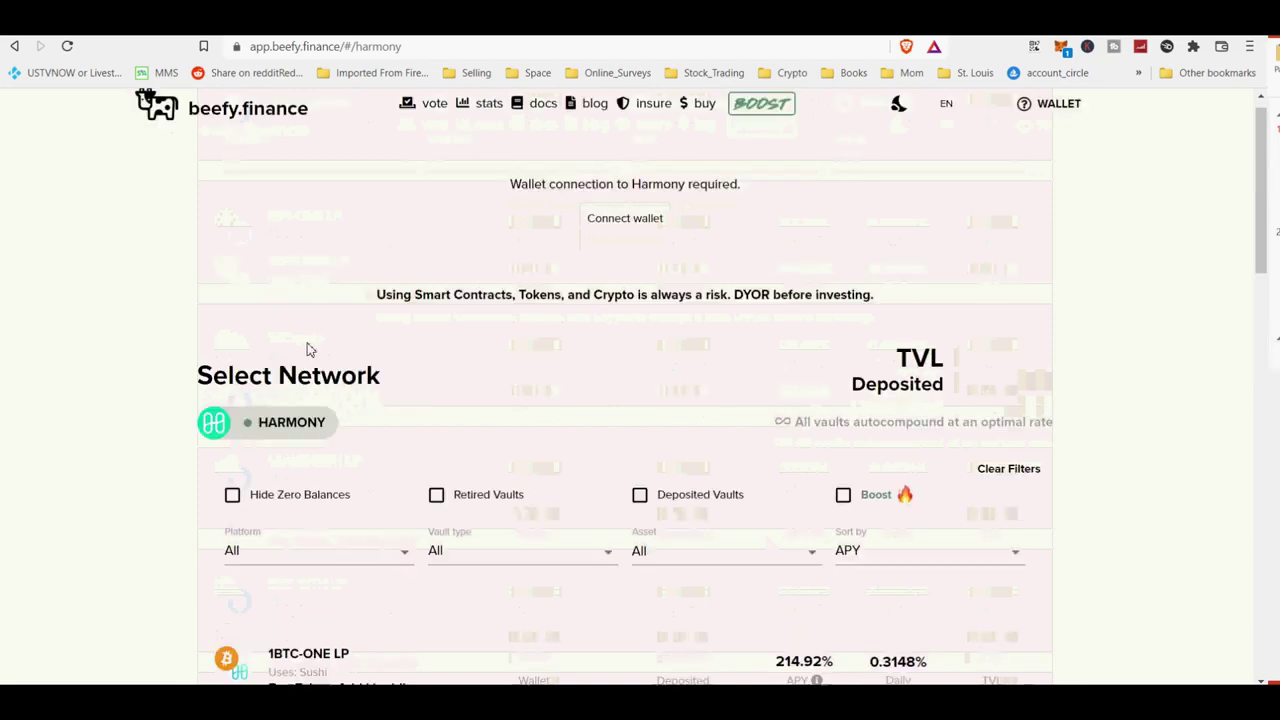
left_click(281, 445)
left_click(470, 445)
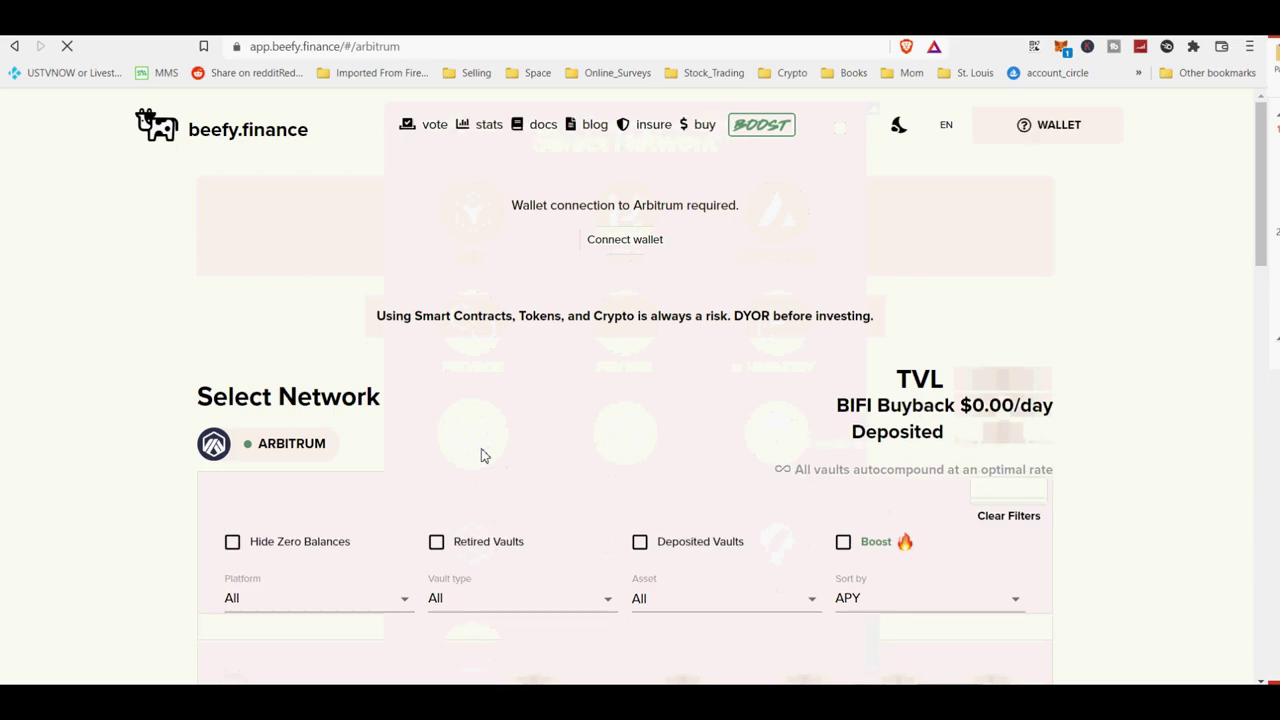
Scroll the Arbitrum vaults, then switch the listing to the Celo network.
scroll(520, 462, "down", 4)
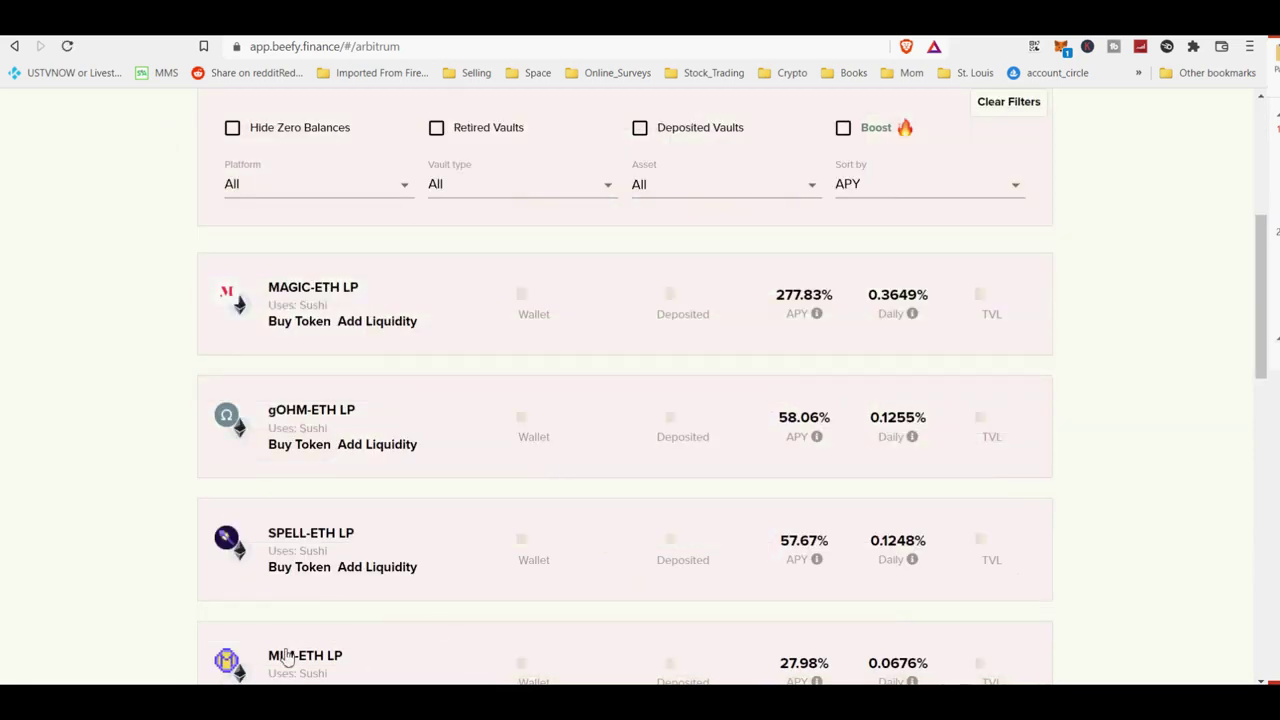
scroll(500, 545, "up", 4)
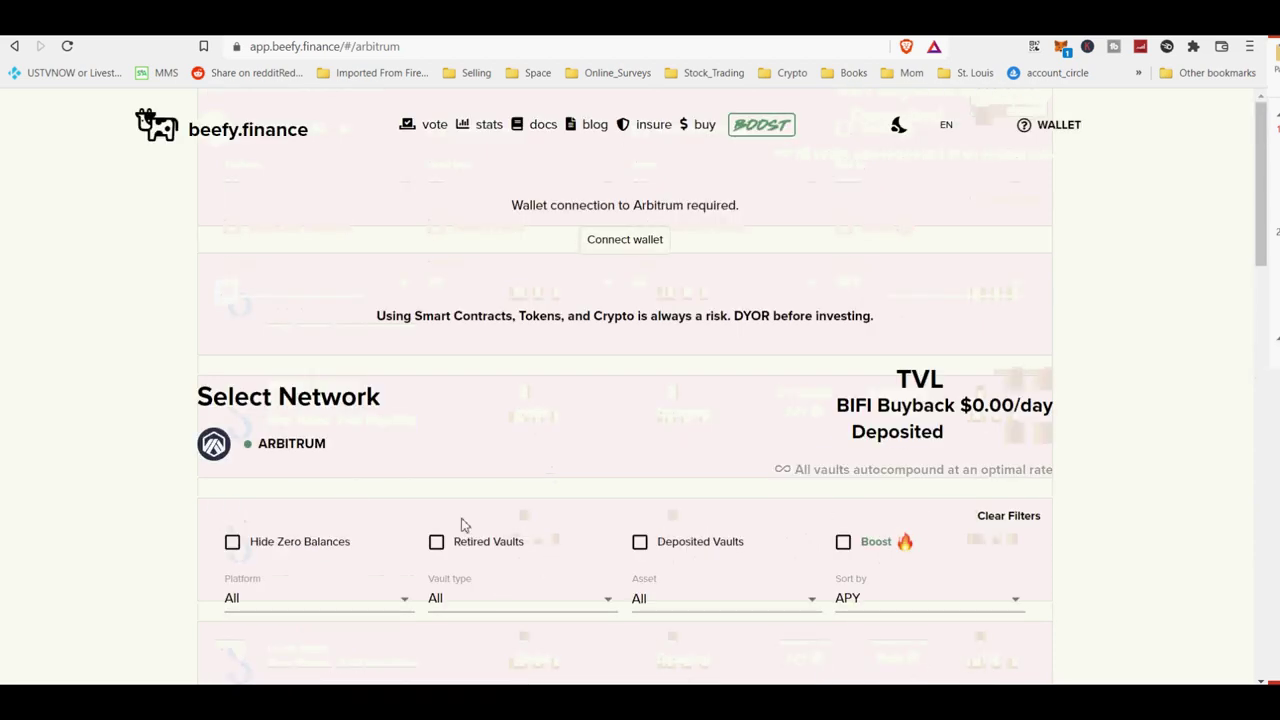
left_click(283, 446)
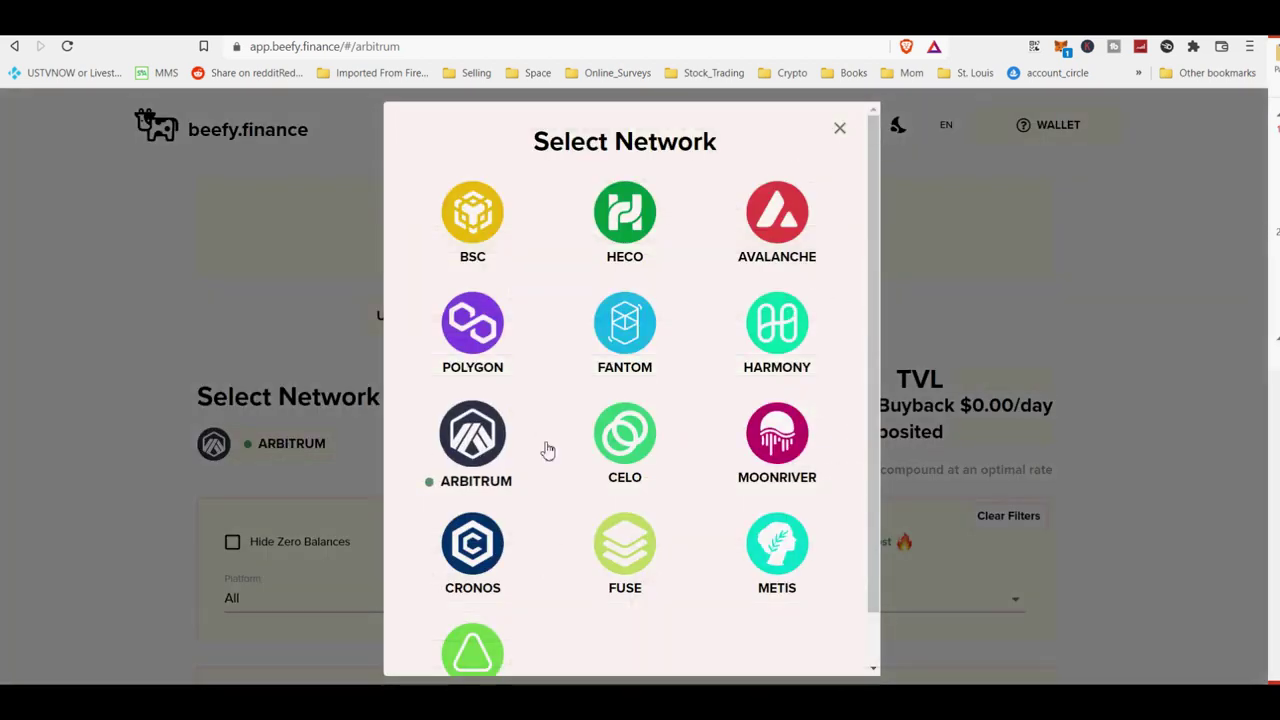
left_click(625, 438)
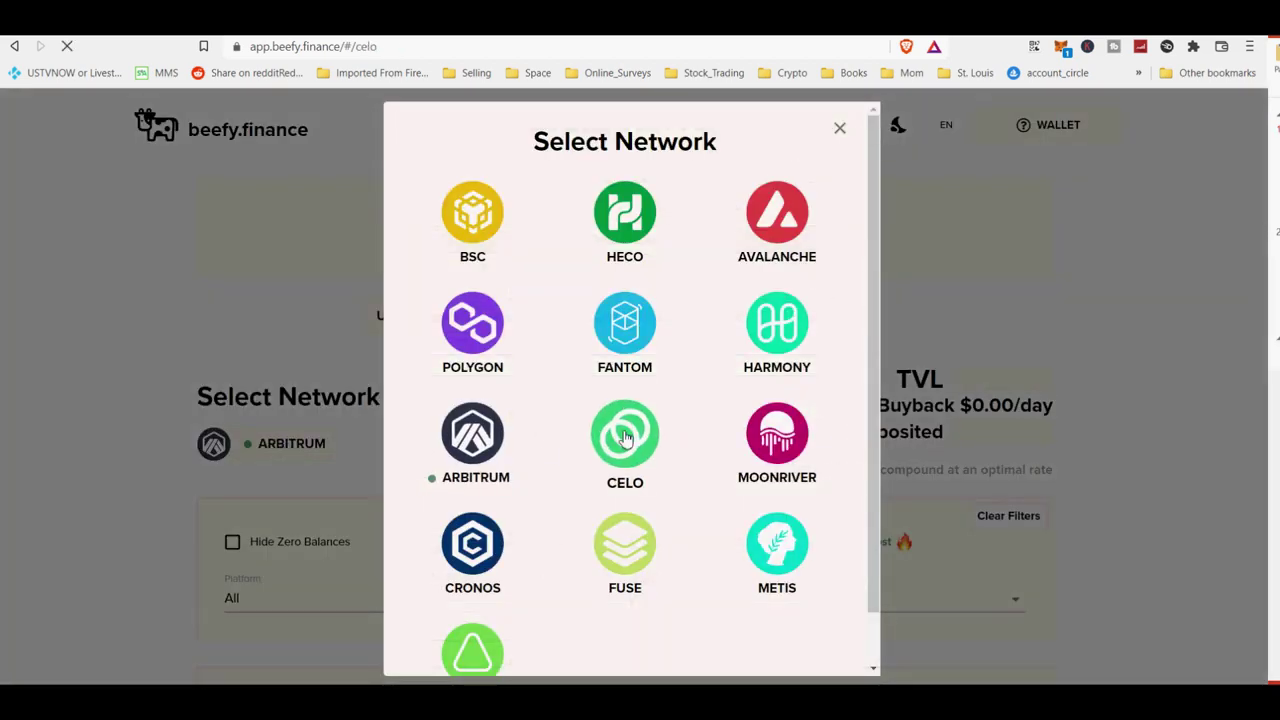
Browse the Celo vaults, led by CELO-MOBI LP at 218.62% and BIFI Maxi at 37.67%.
scroll(694, 470, "down", 4)
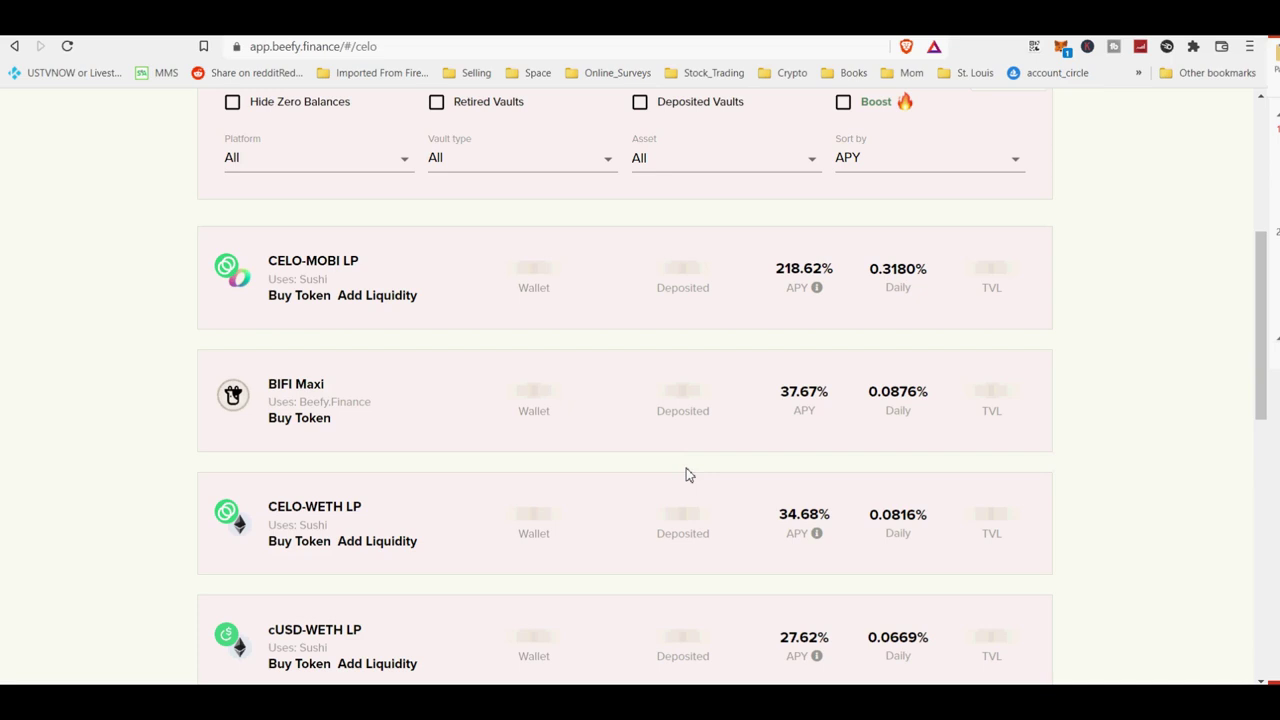
scroll(685, 478, "down", 4)
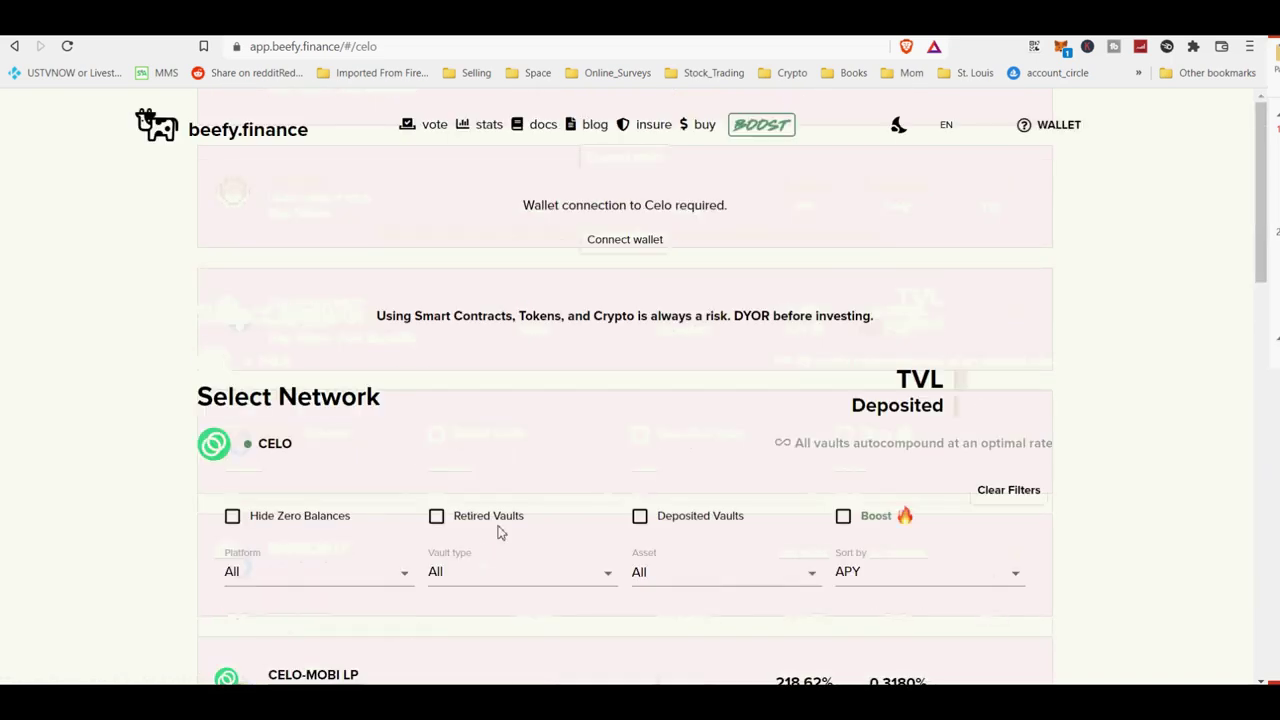
left_click(265, 456)
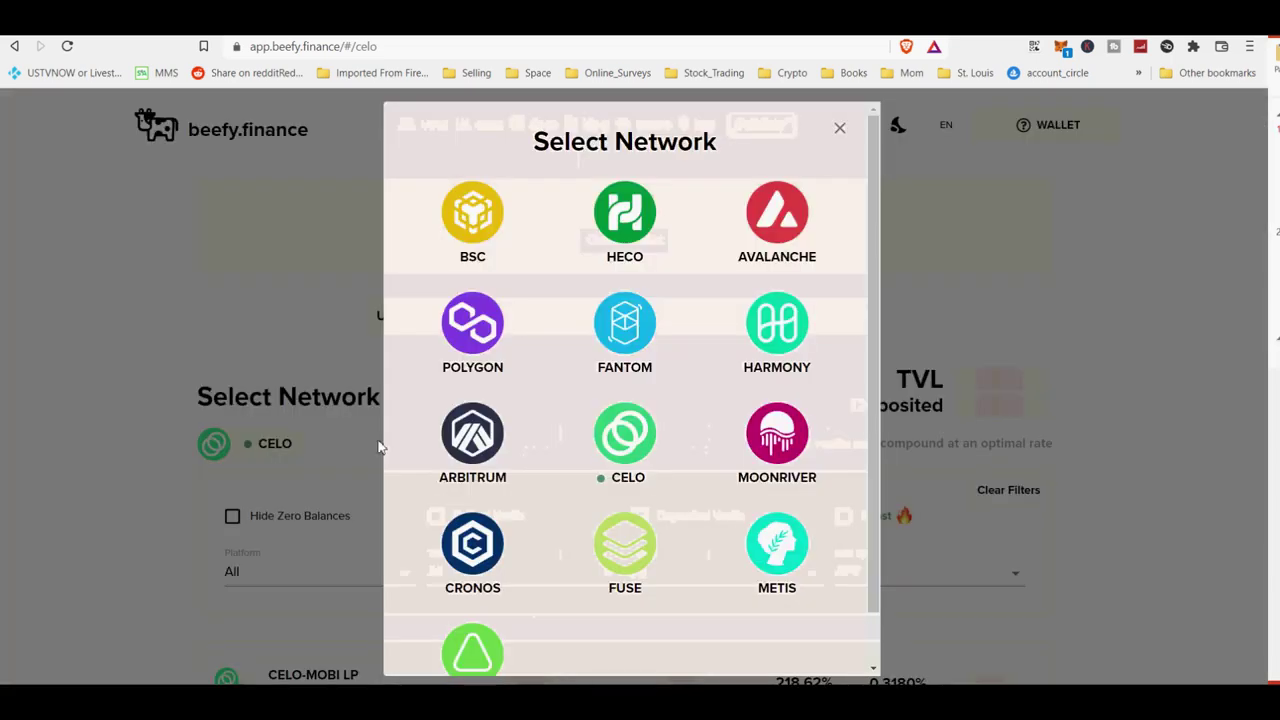
Switch to the Moonriver network and scroll through its vaults.
left_click(757, 432)
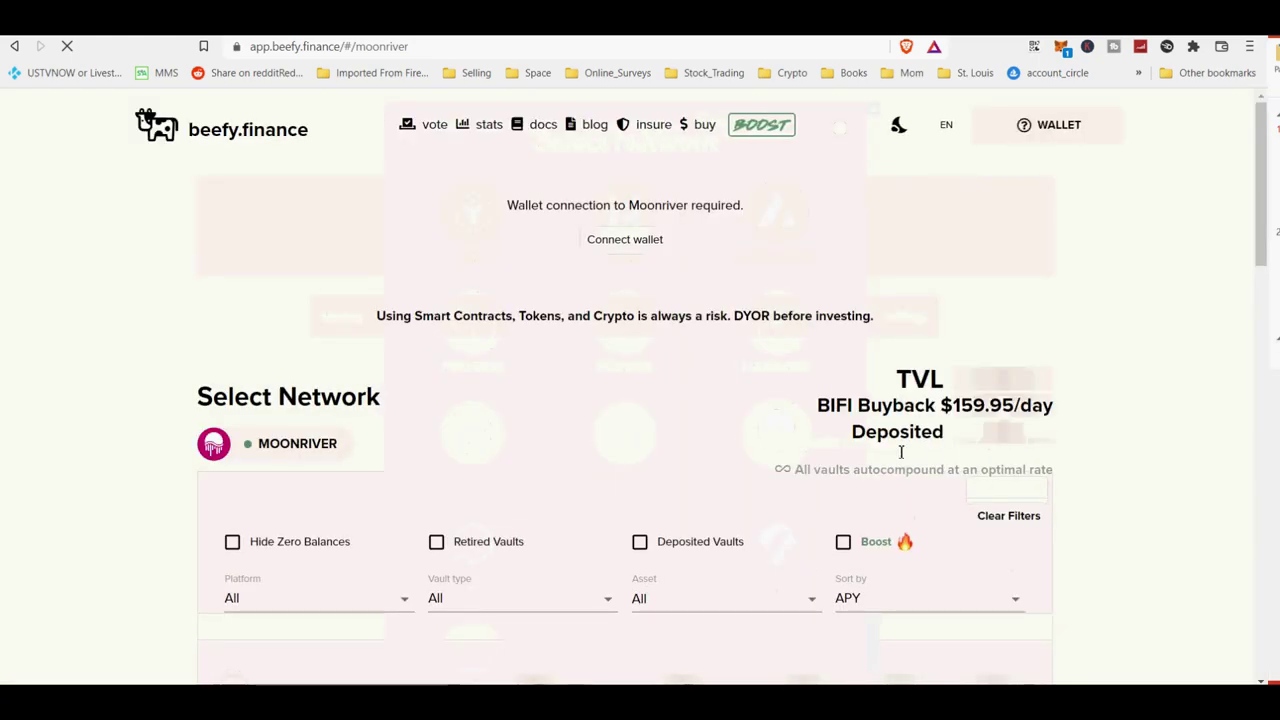
scroll(900, 455, "down", 4)
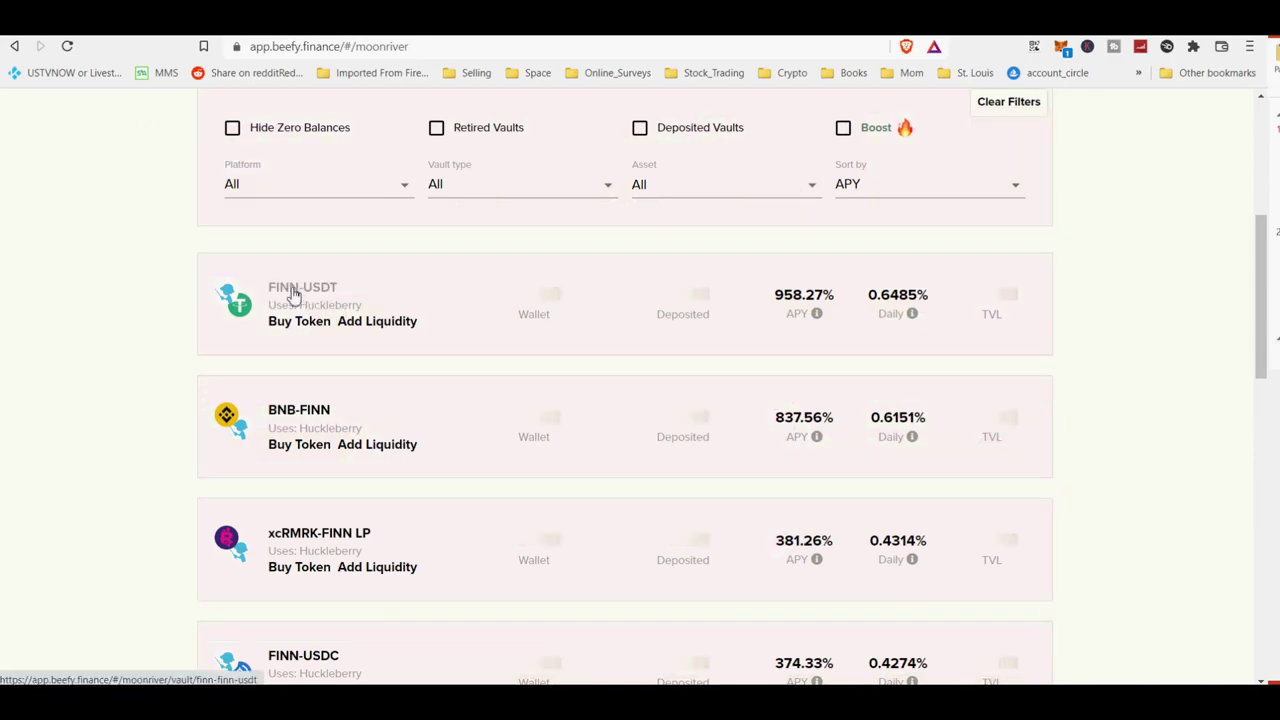
scroll(566, 506, "up", 4)
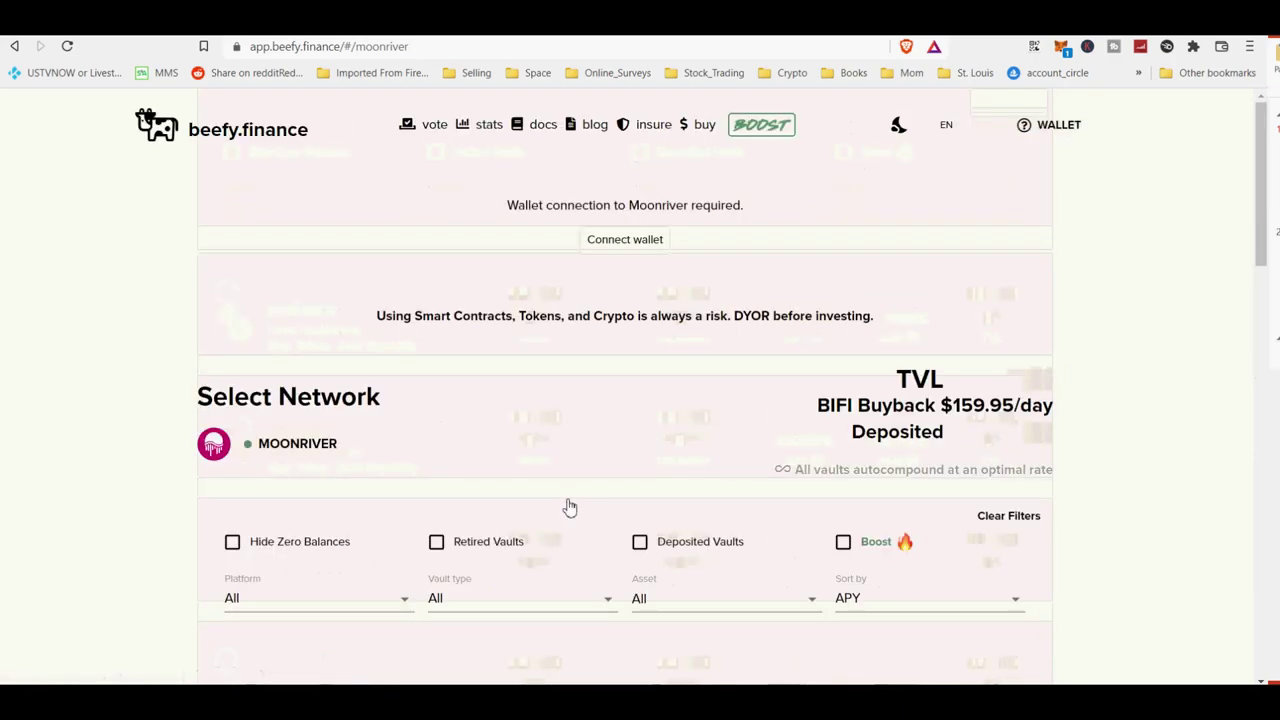
scroll(569, 506, "down", 4)
scroll(569, 506, "up", 4)
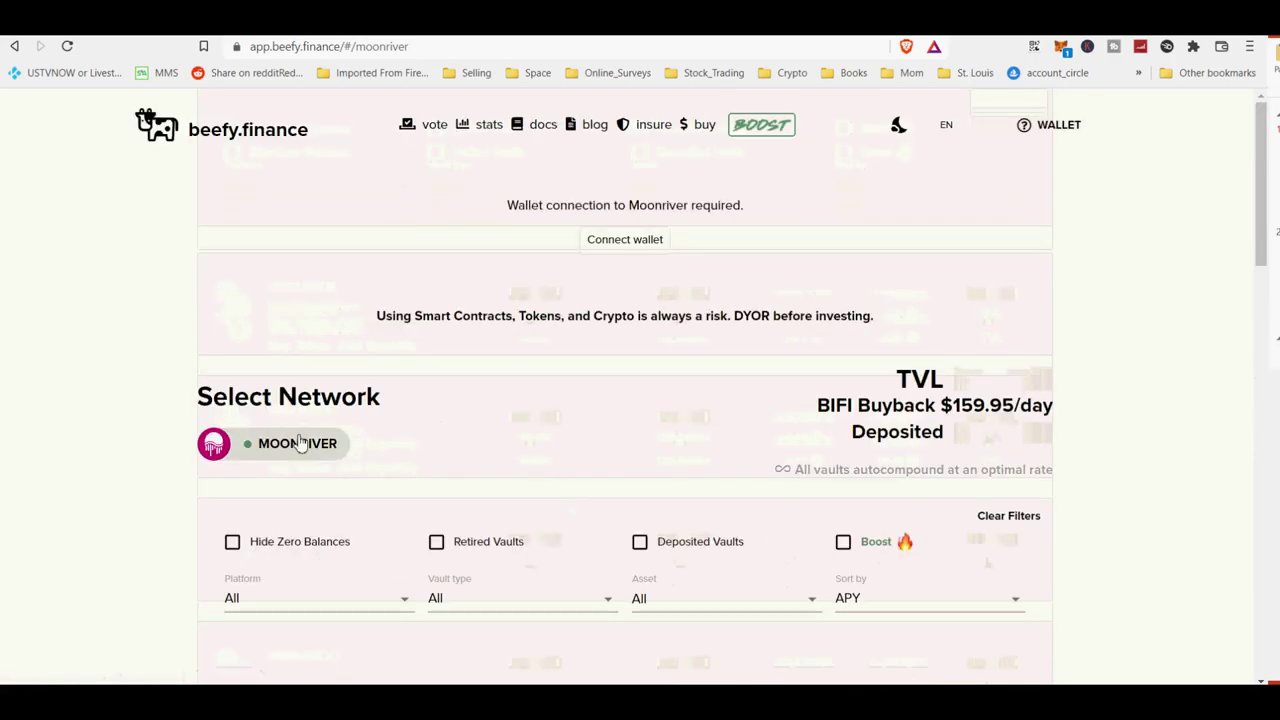
Switch to the Cronos network and open the VVS-USDT vault.
left_click(300, 443)
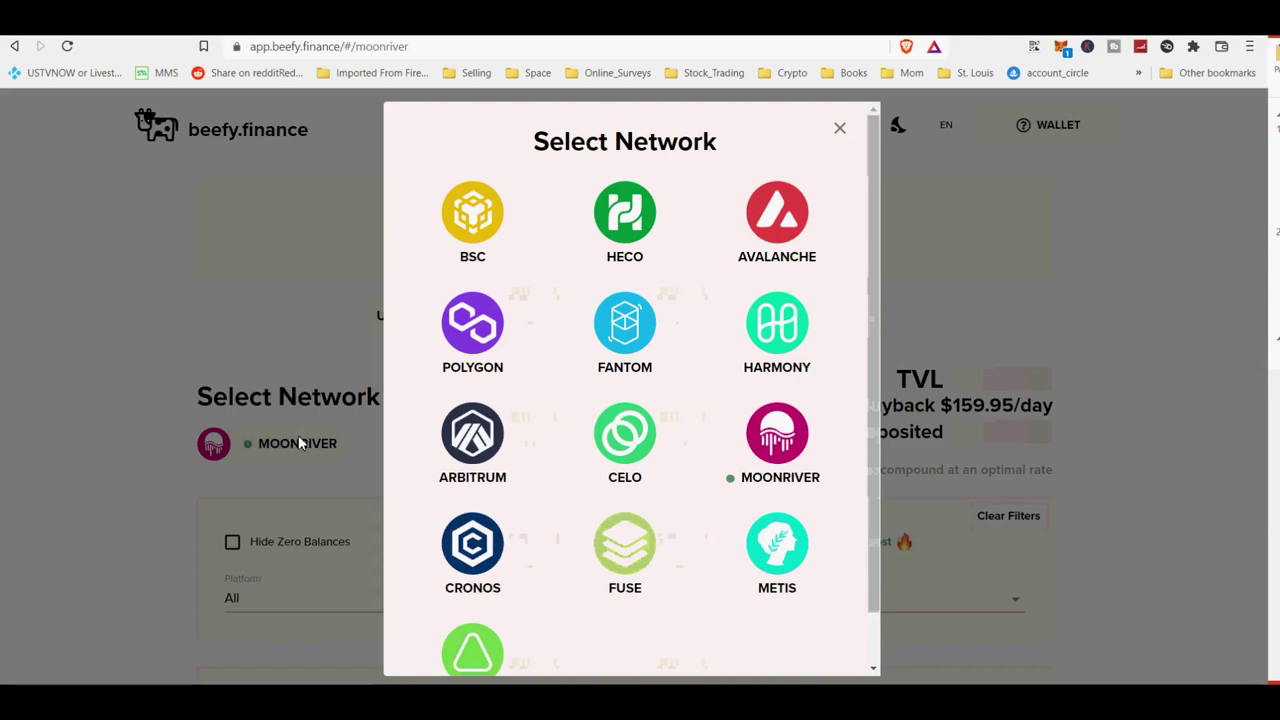
left_click(485, 565)
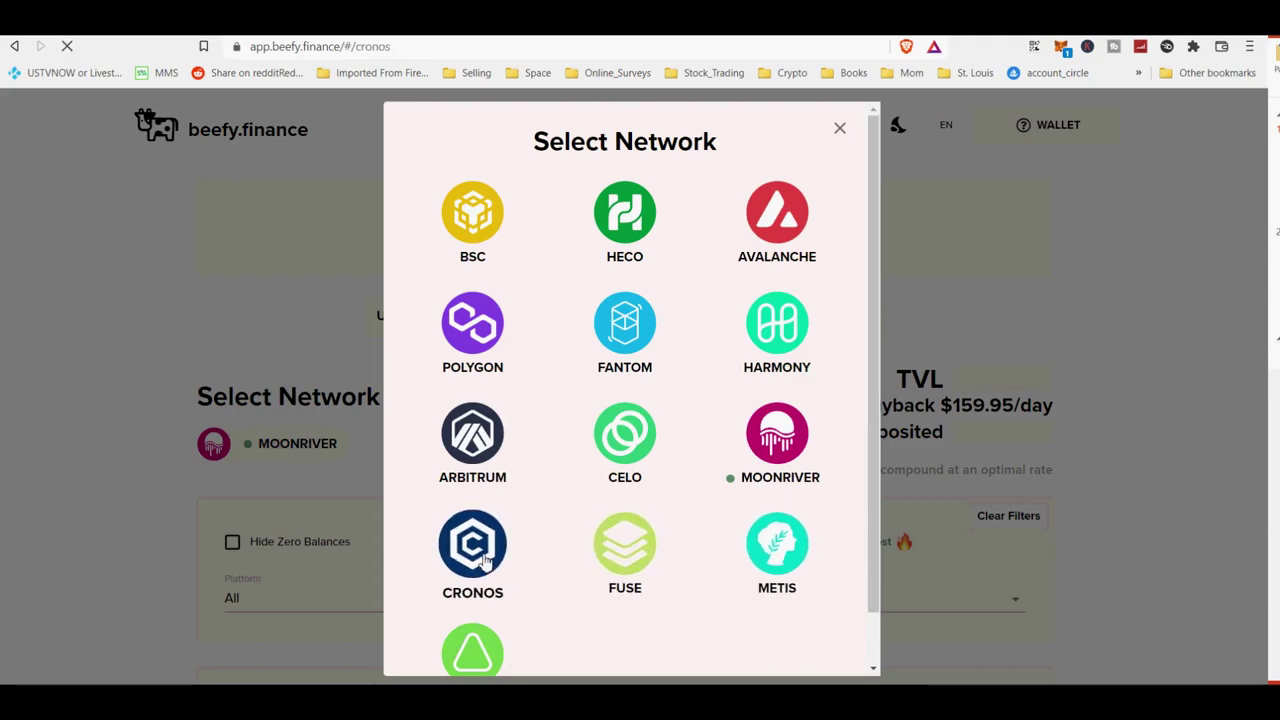
scroll(676, 538, "down", 4)
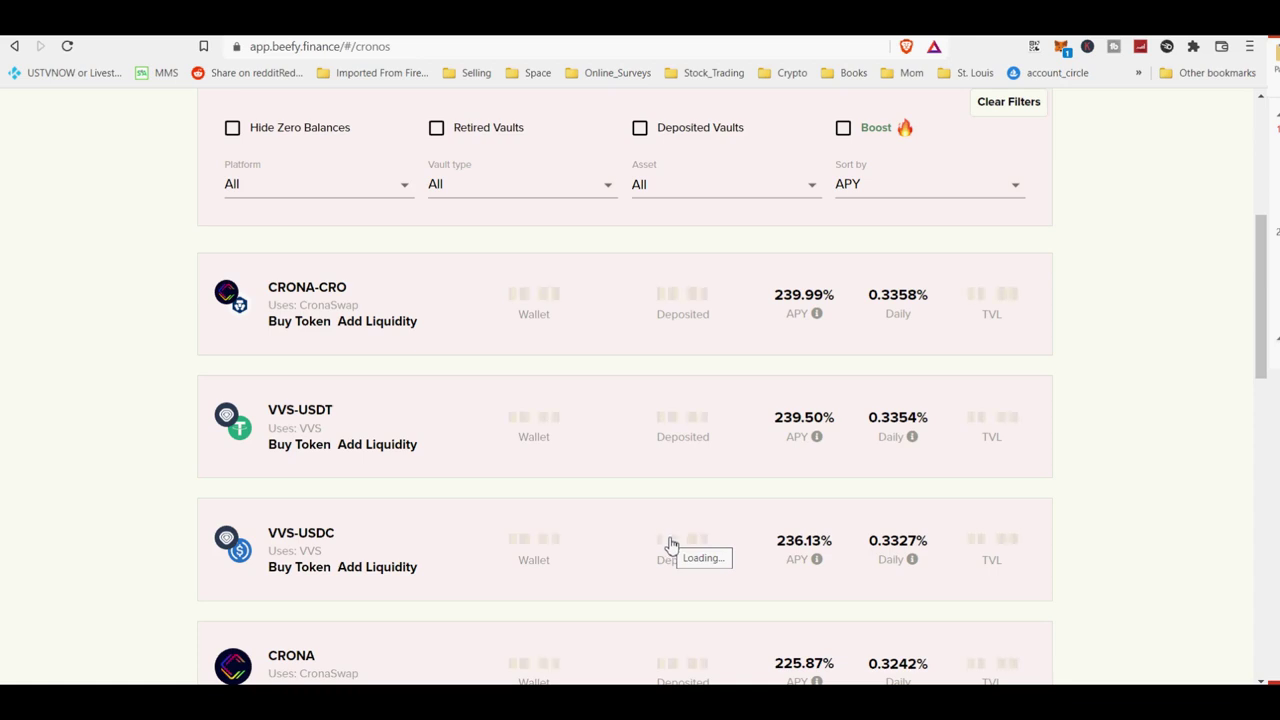
left_click(332, 418)
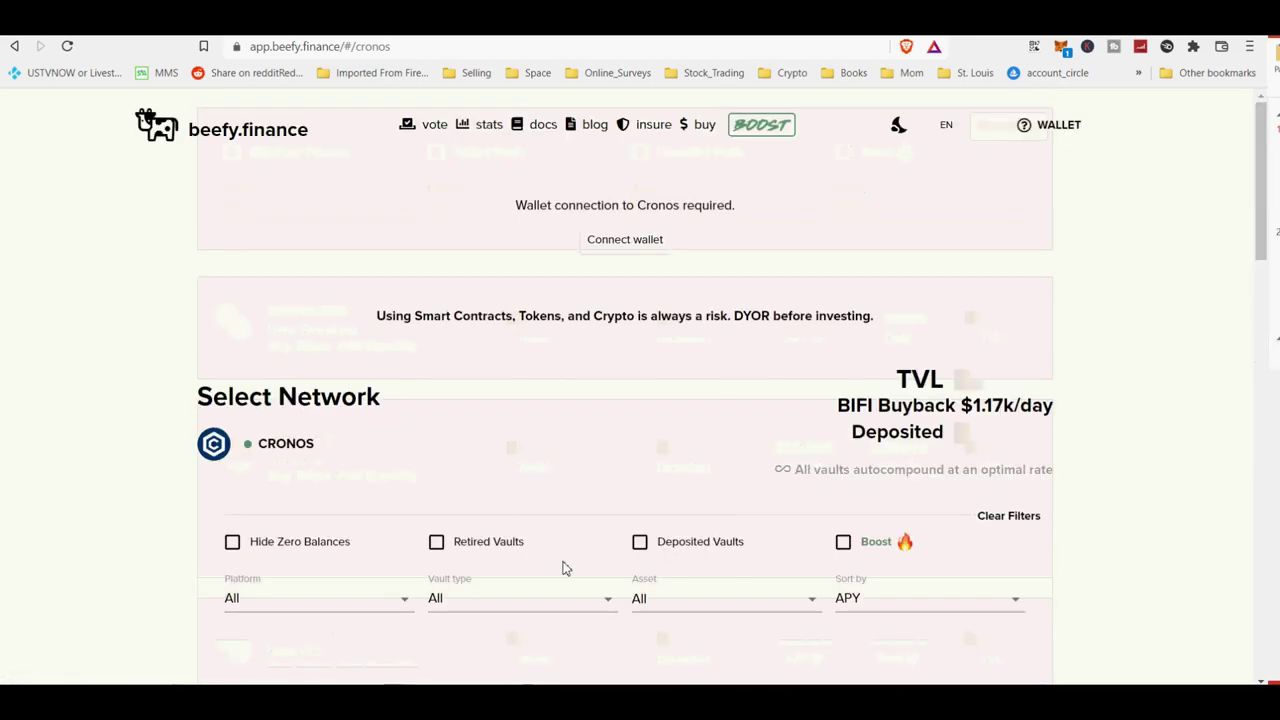
Switch the listing to the Fuse network and scroll its vaults.
left_click(285, 447)
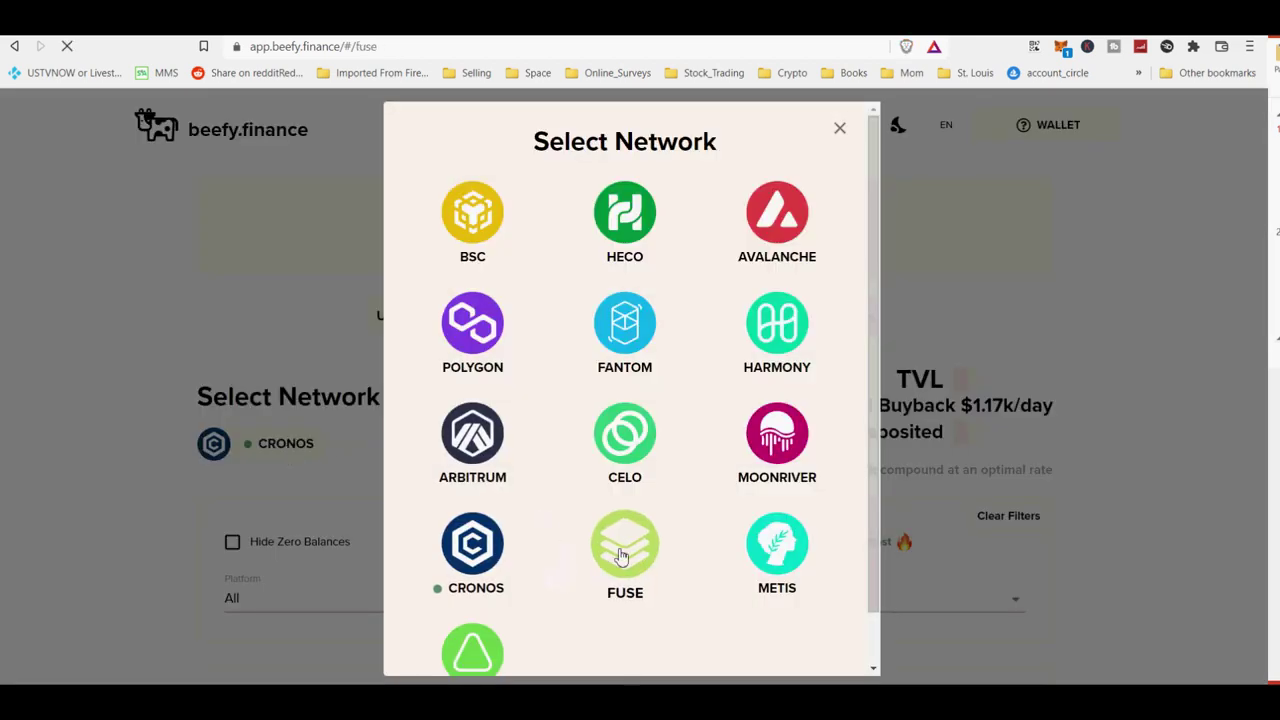
left_click(621, 556)
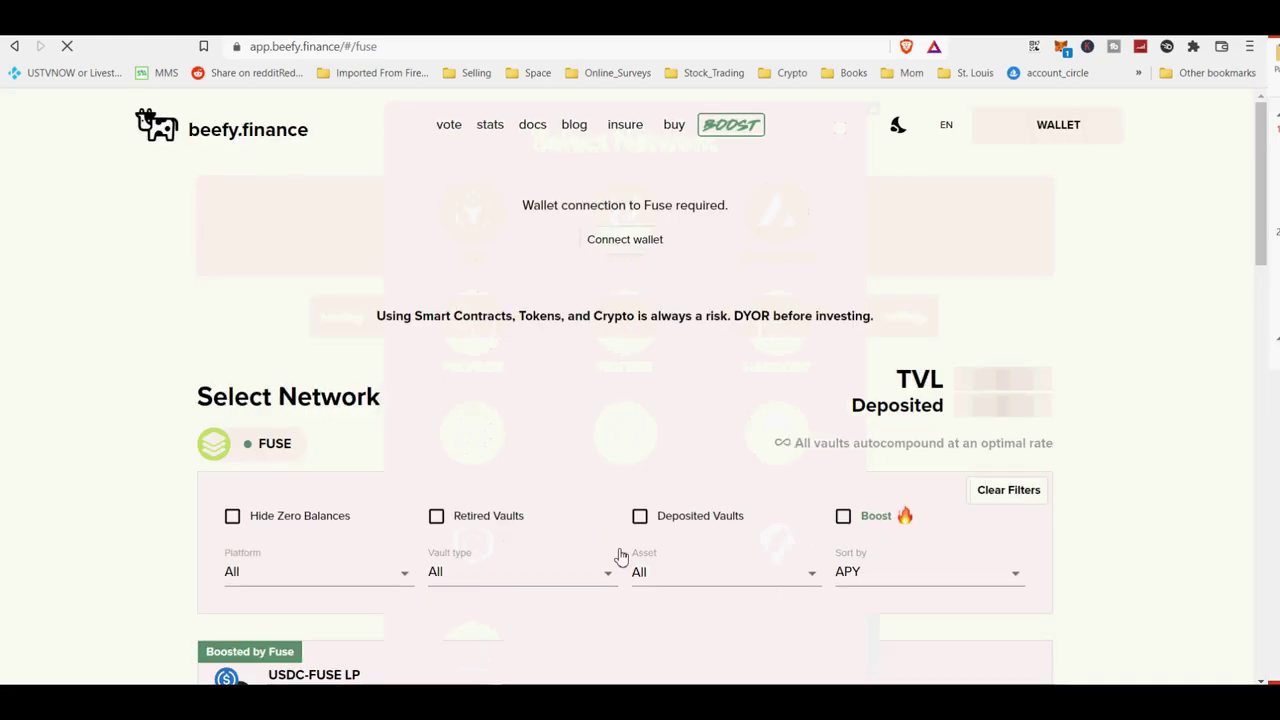
scroll(620, 555, "down", 4)
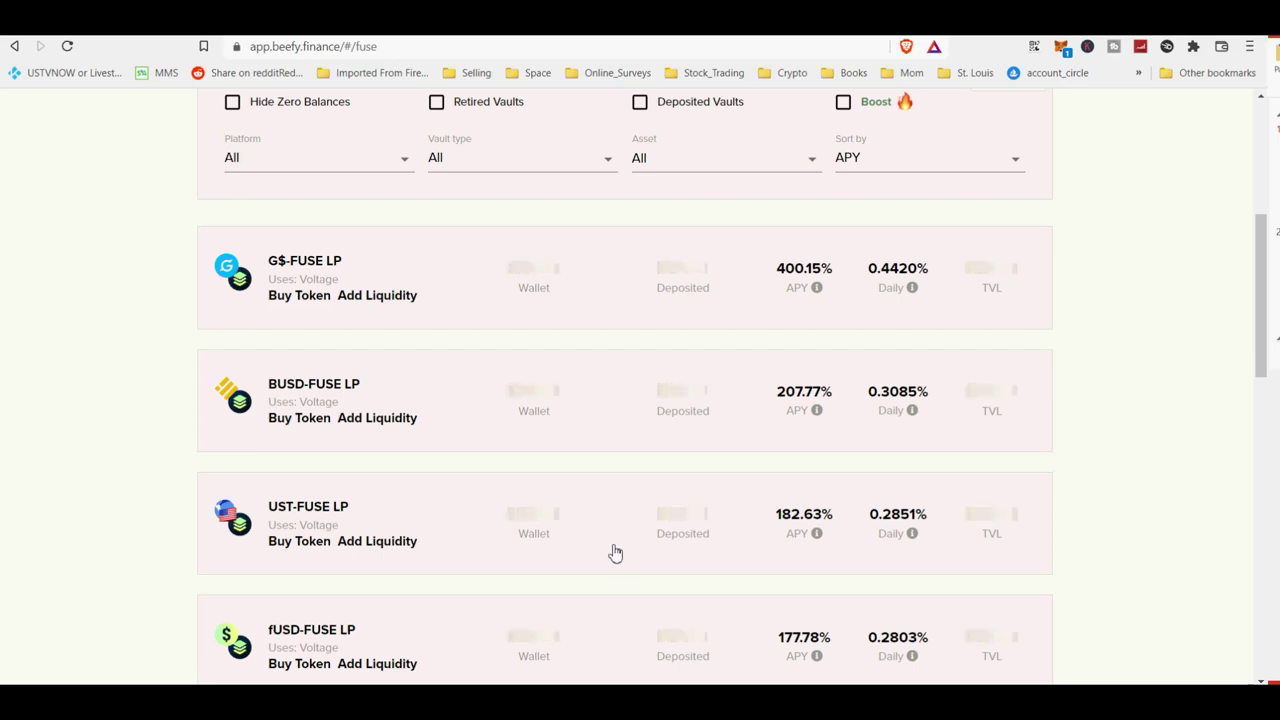
scroll(615, 553, "down", 4)
scroll(612, 550, "up", 8)
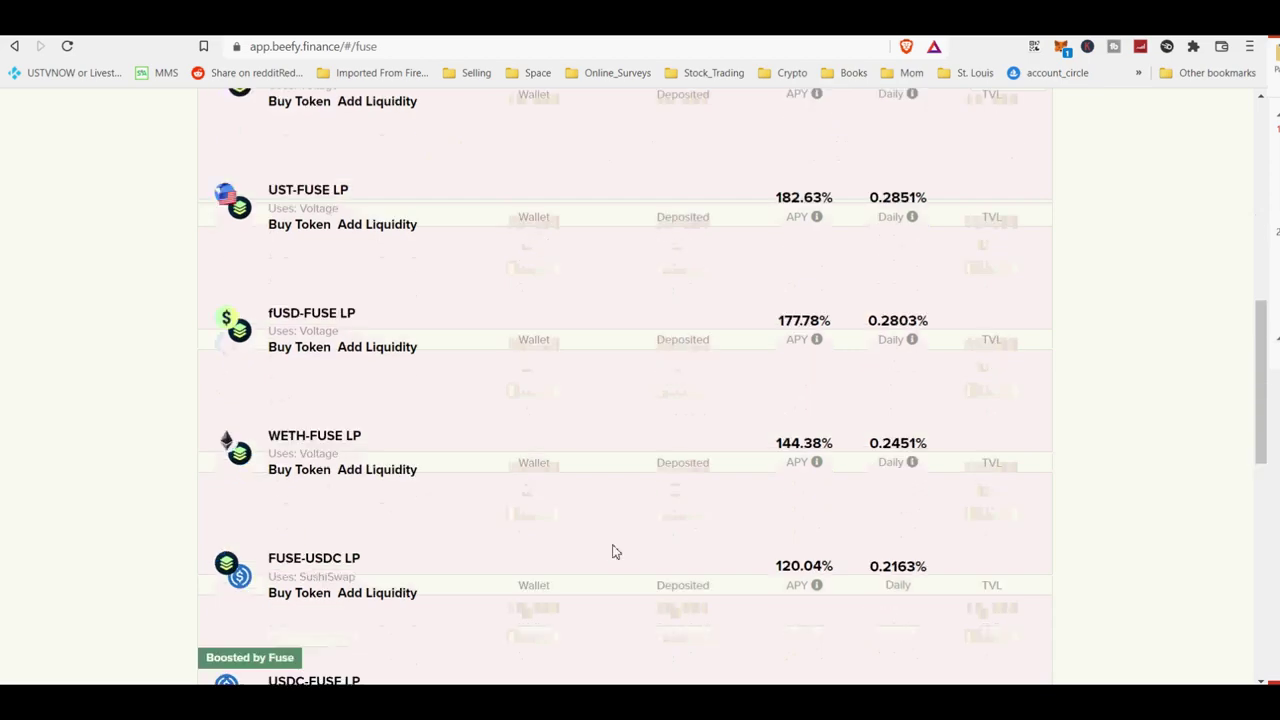
scroll(449, 433, "down", 4)
scroll(449, 433, "up", 4)
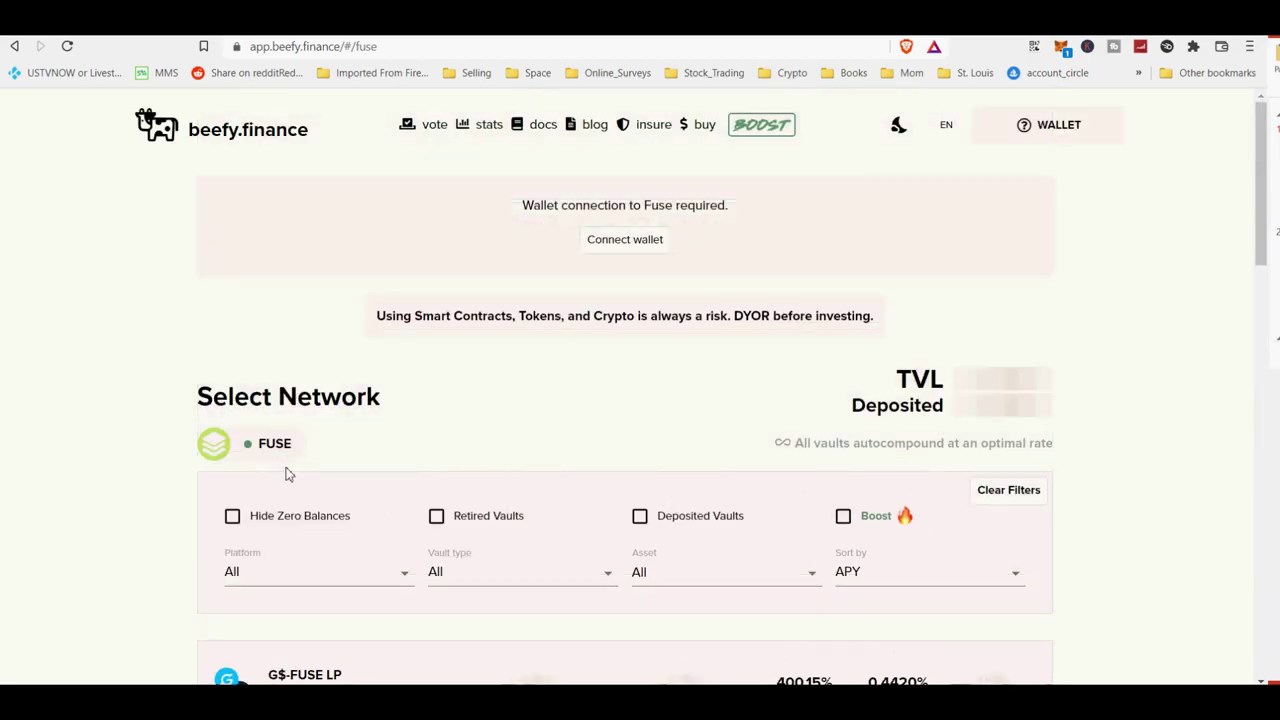
Switch to the Metis network and scroll through its vault list.
left_click(260, 443)
scroll(396, 495, "down", 1)
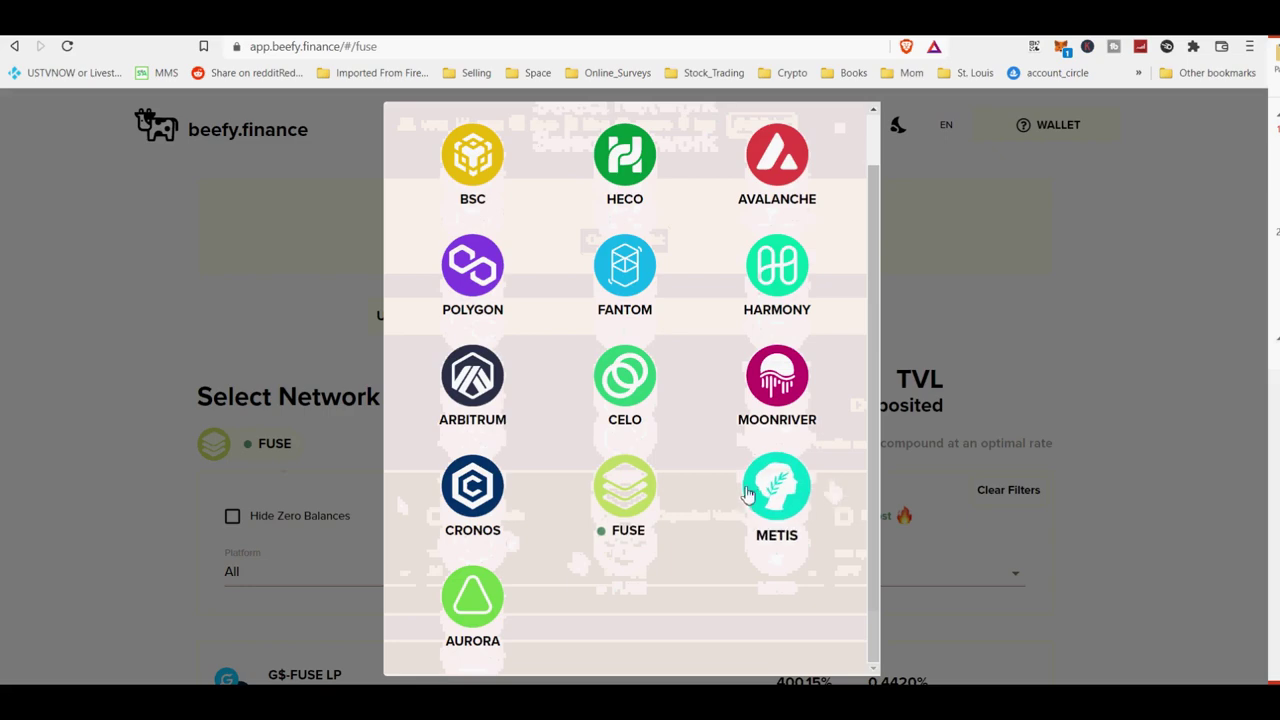
left_click(777, 485)
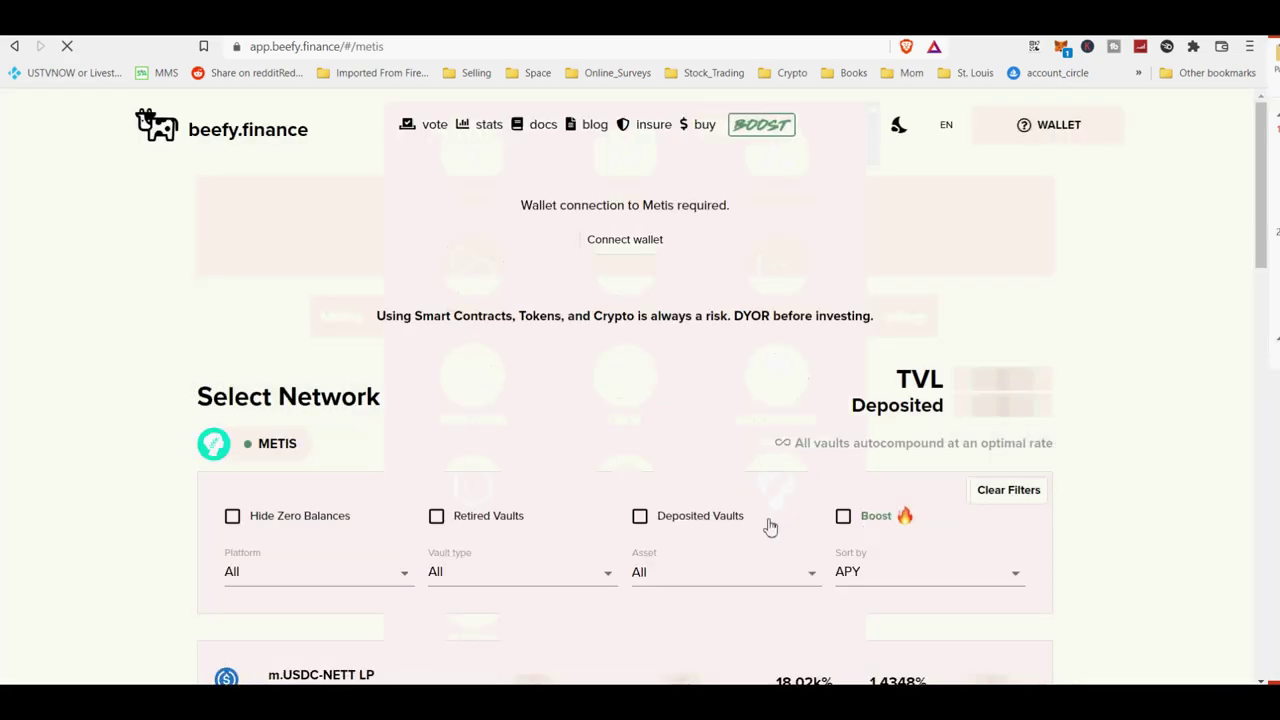
scroll(767, 527, "down", 4)
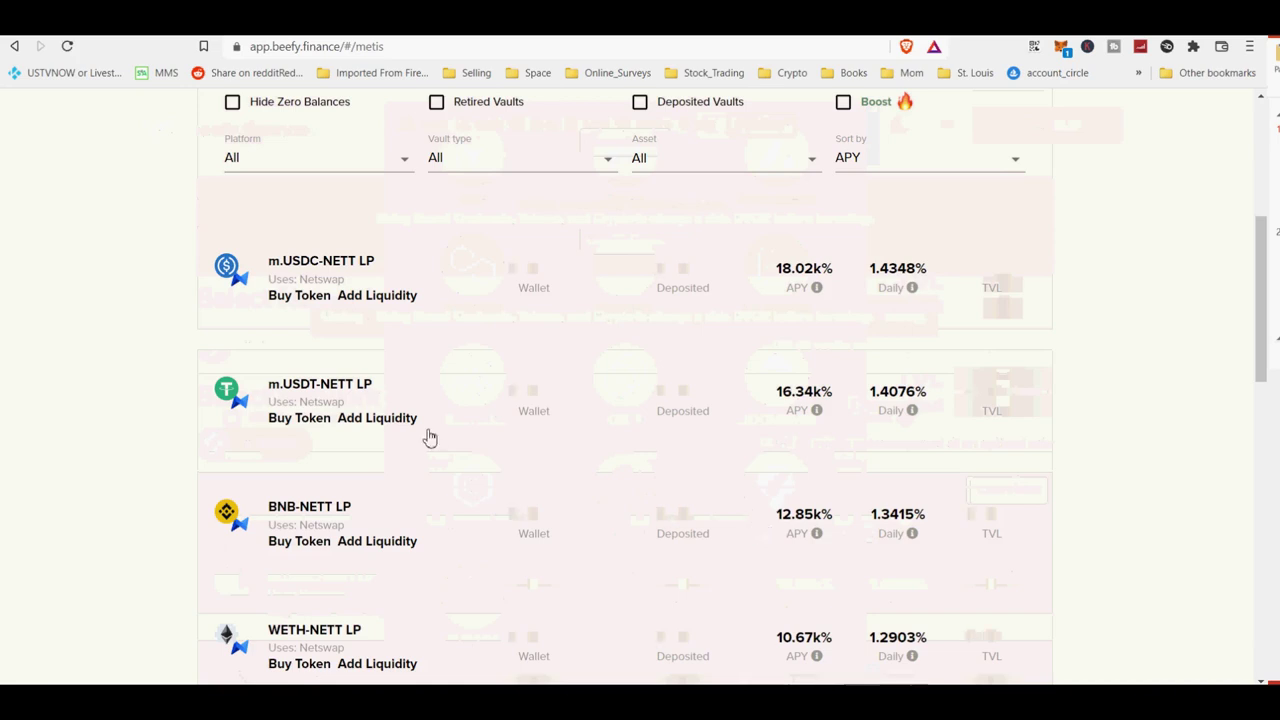
scroll(380, 566, "down", 4)
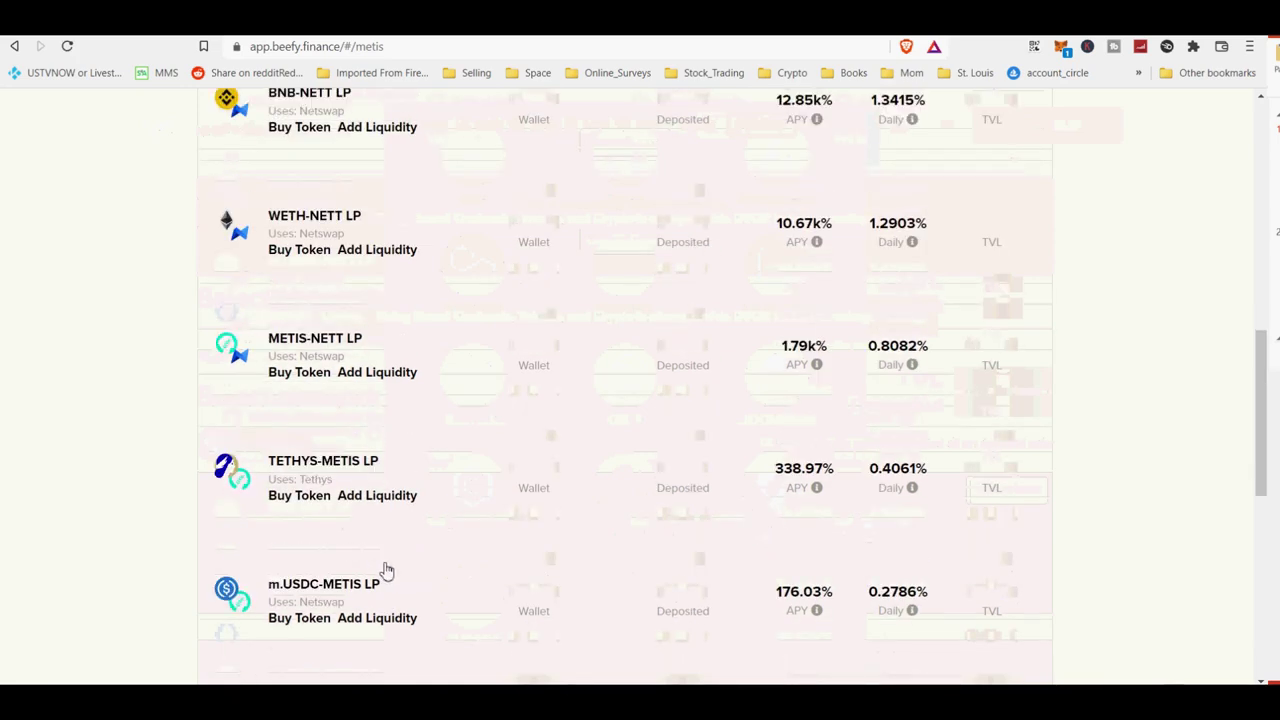
scroll(394, 574, "down", 4)
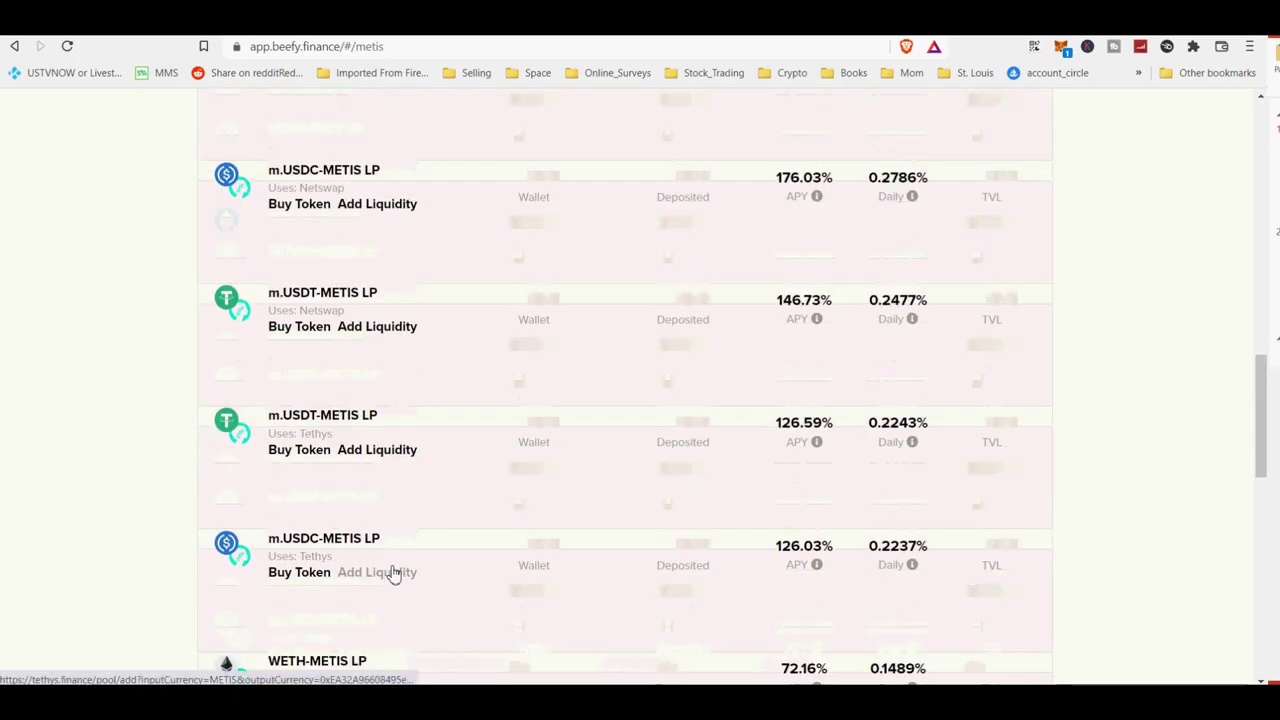
scroll(394, 574, "down", 4)
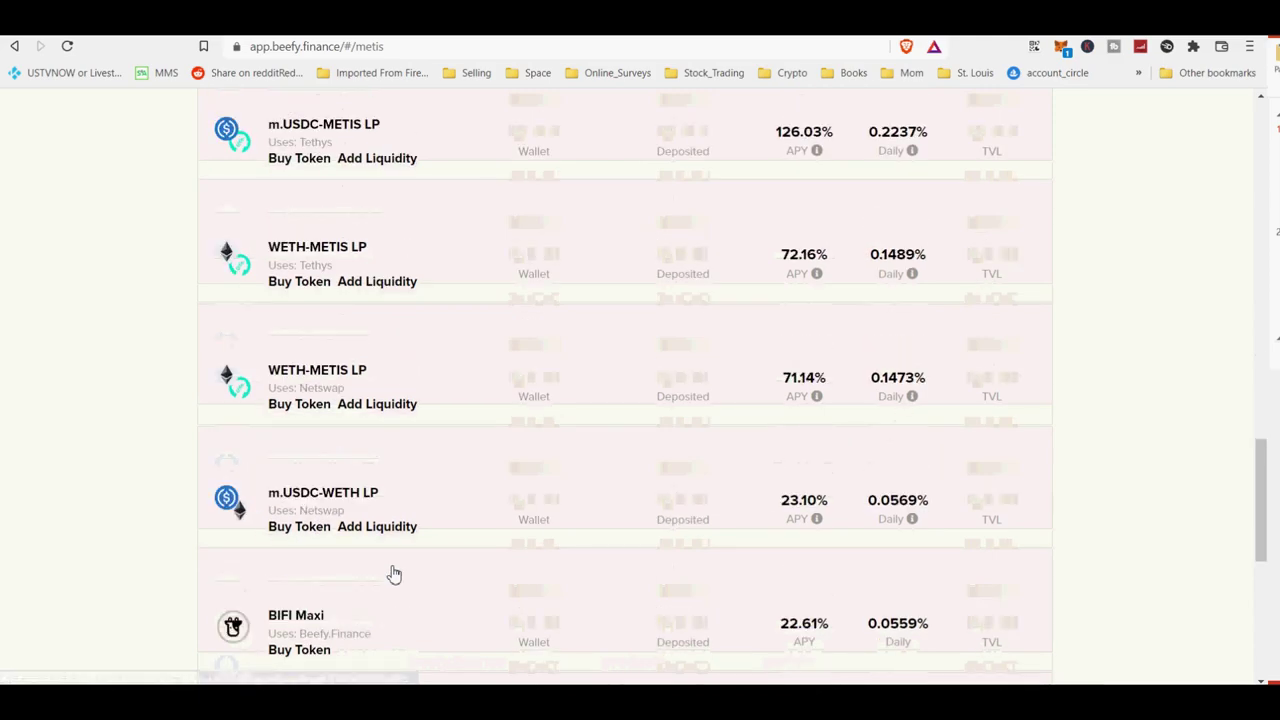
scroll(394, 574, "up", 10)
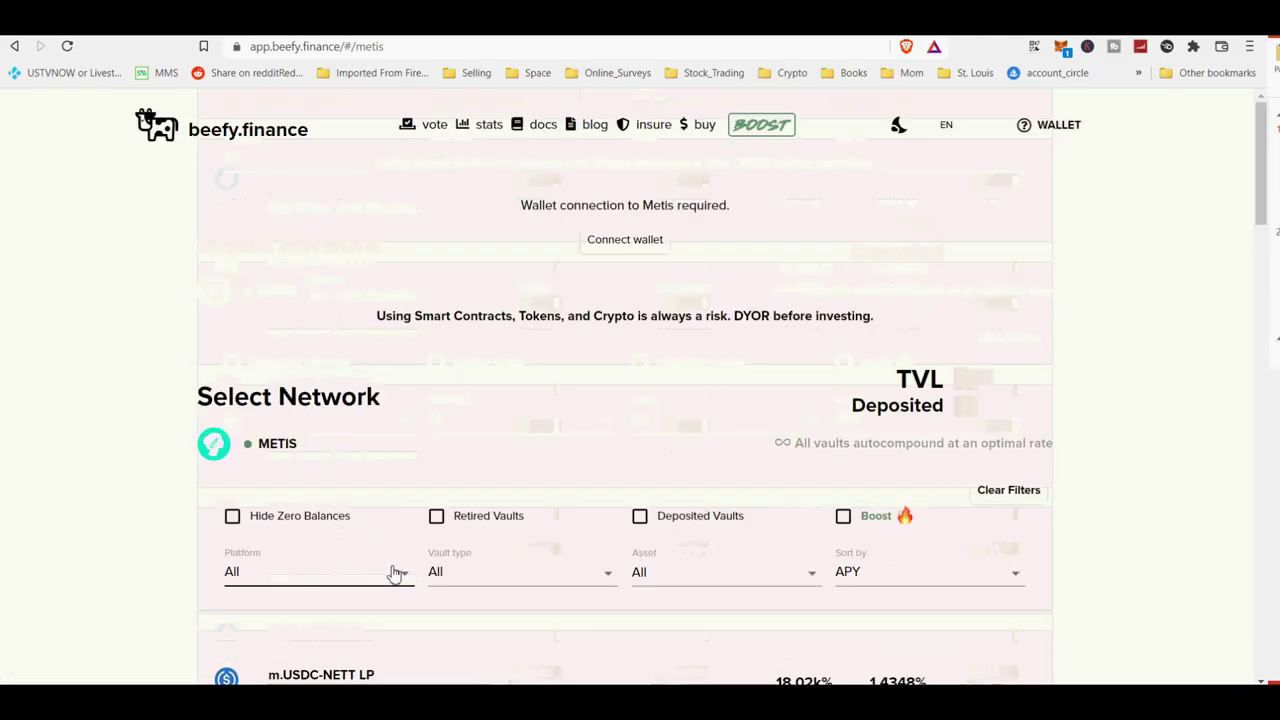
scroll(394, 565, "down", 4)
scroll(394, 565, "up", 4)
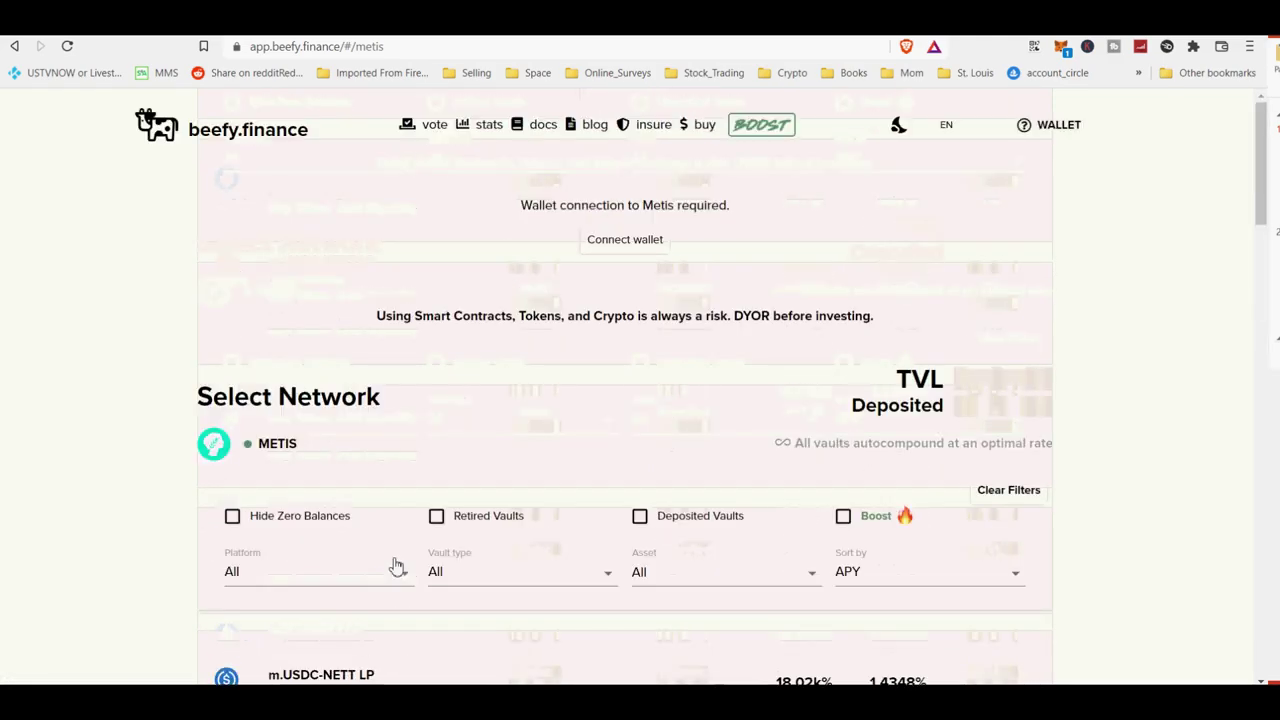
Select AURORA from the network list and scroll its vaults.
left_click(275, 455)
scroll(520, 560, "down", 1)
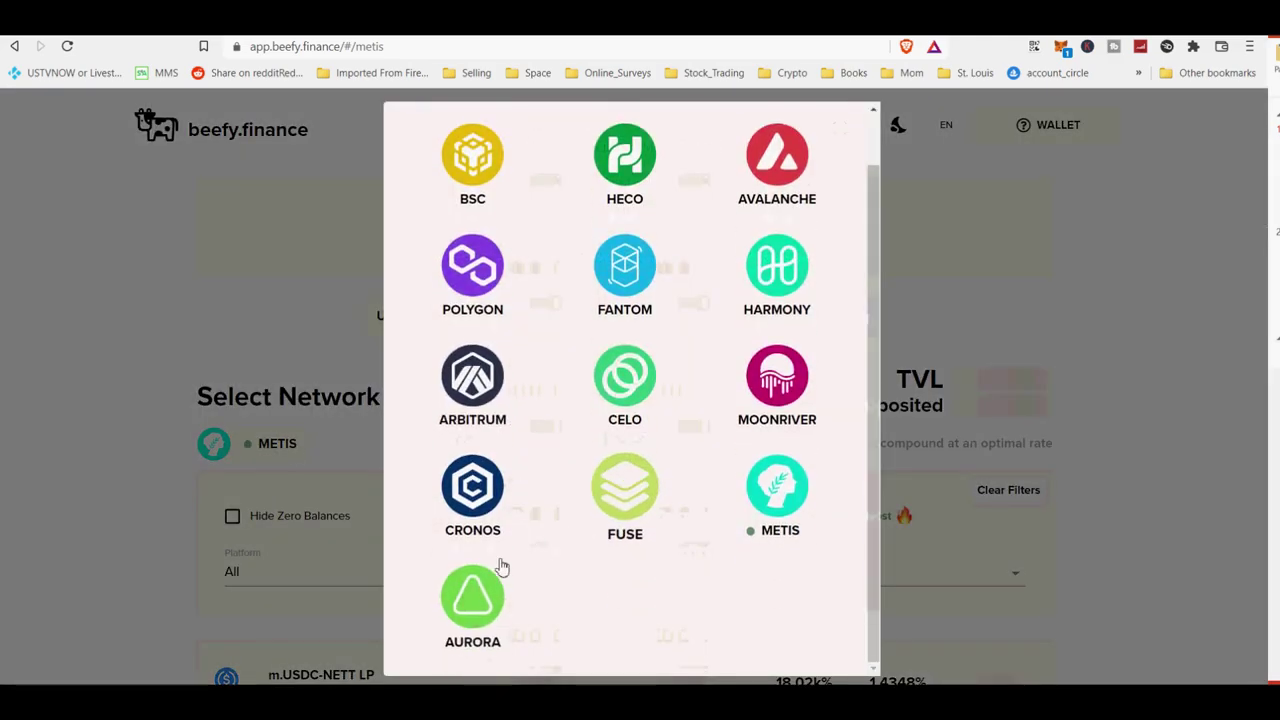
left_click(470, 597)
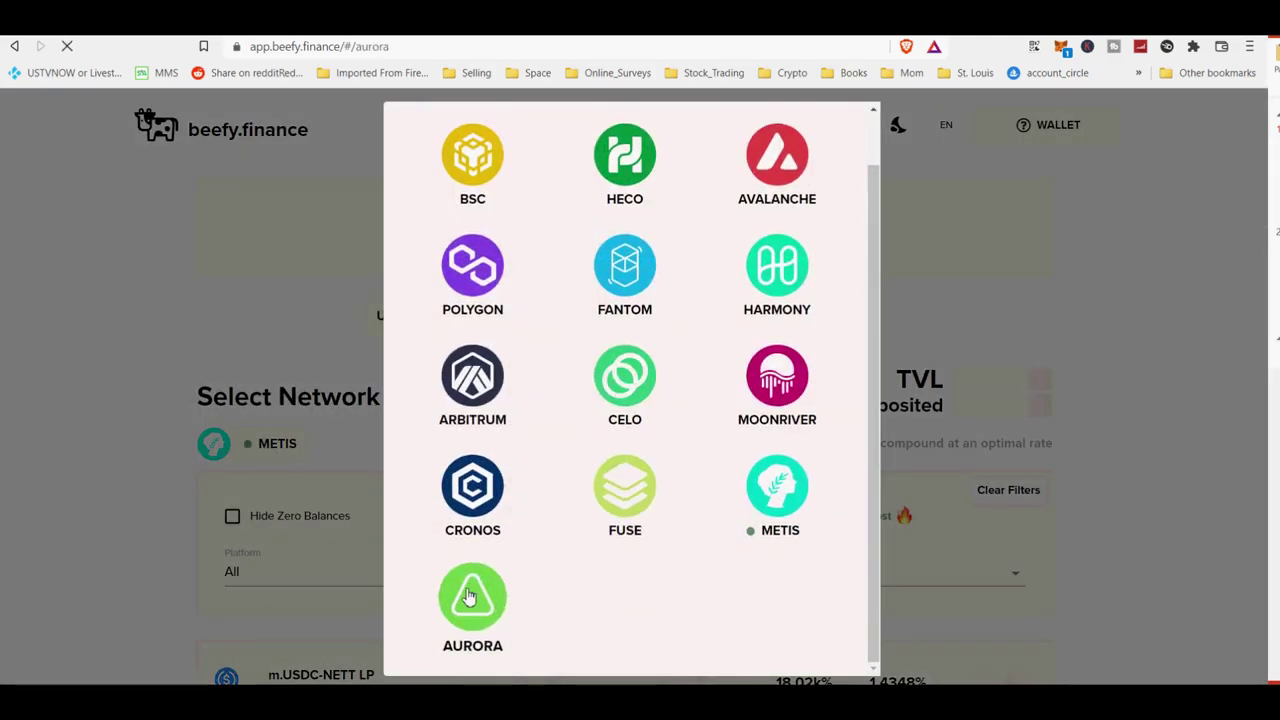
scroll(477, 580, "down", 4)
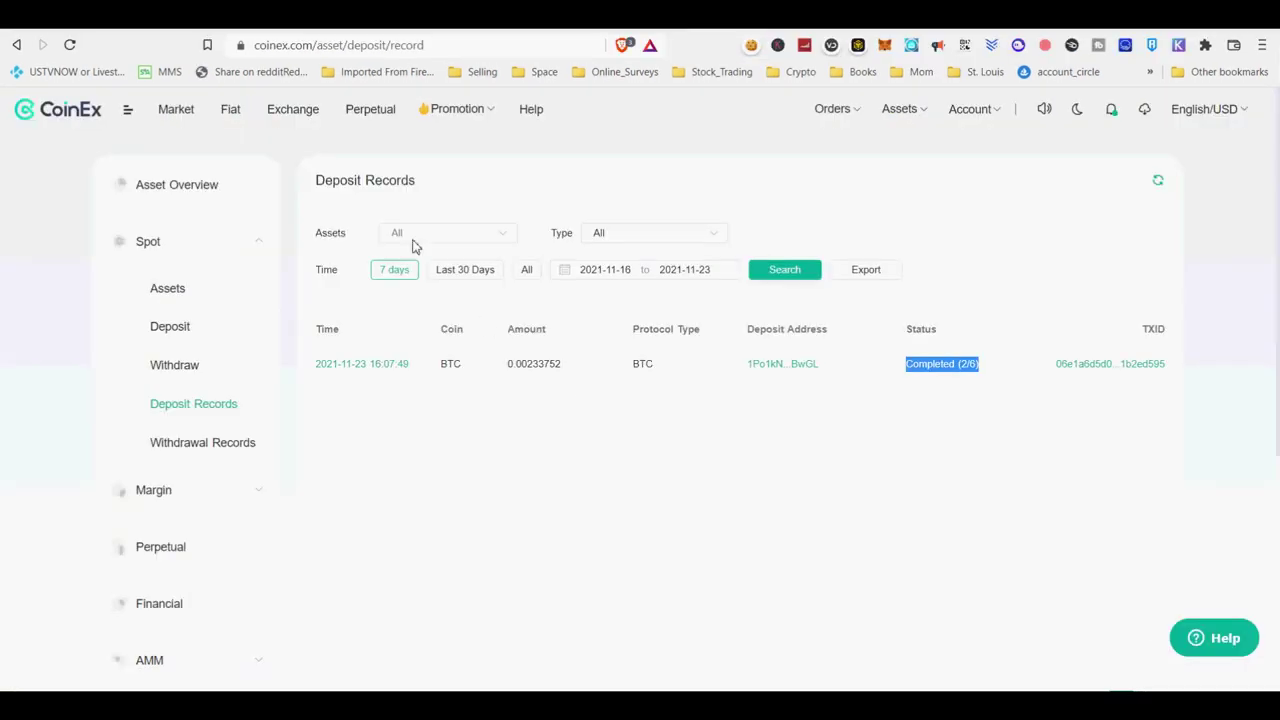
Open the FTM/BTC spot market by searching 'ftm' among the BTC pairs.
left_click(293, 112)
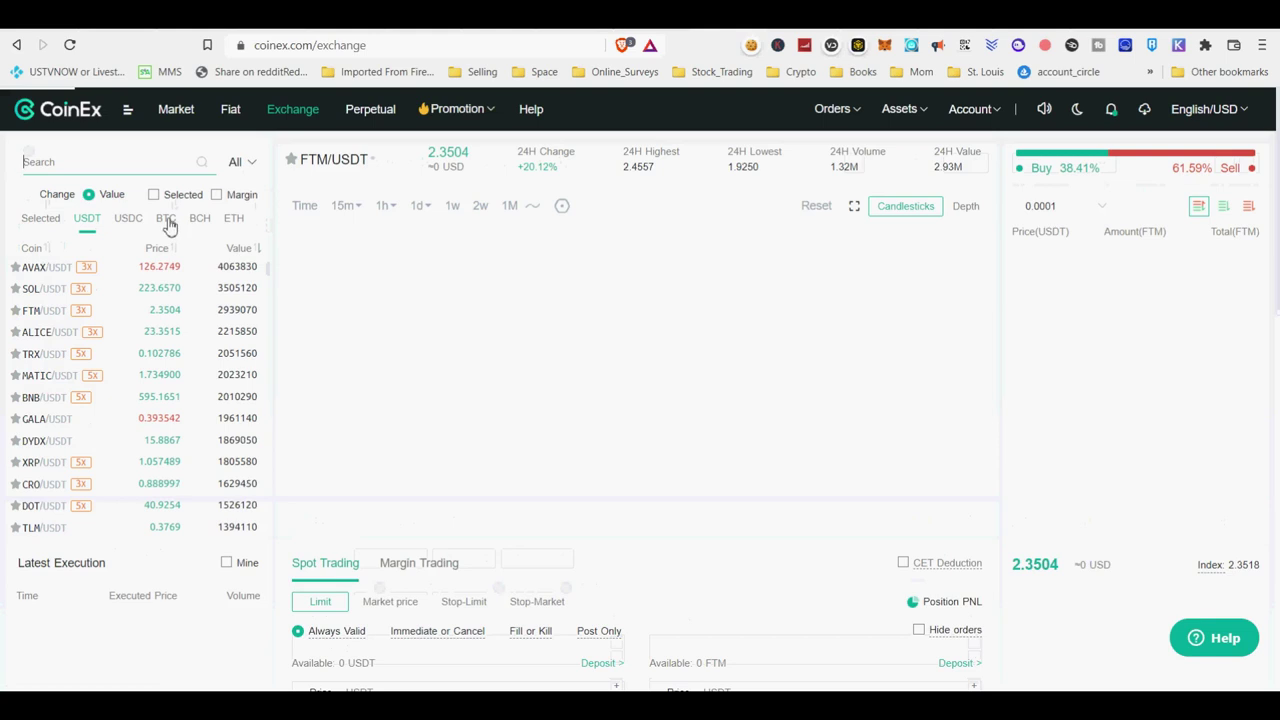
left_click(166, 220)
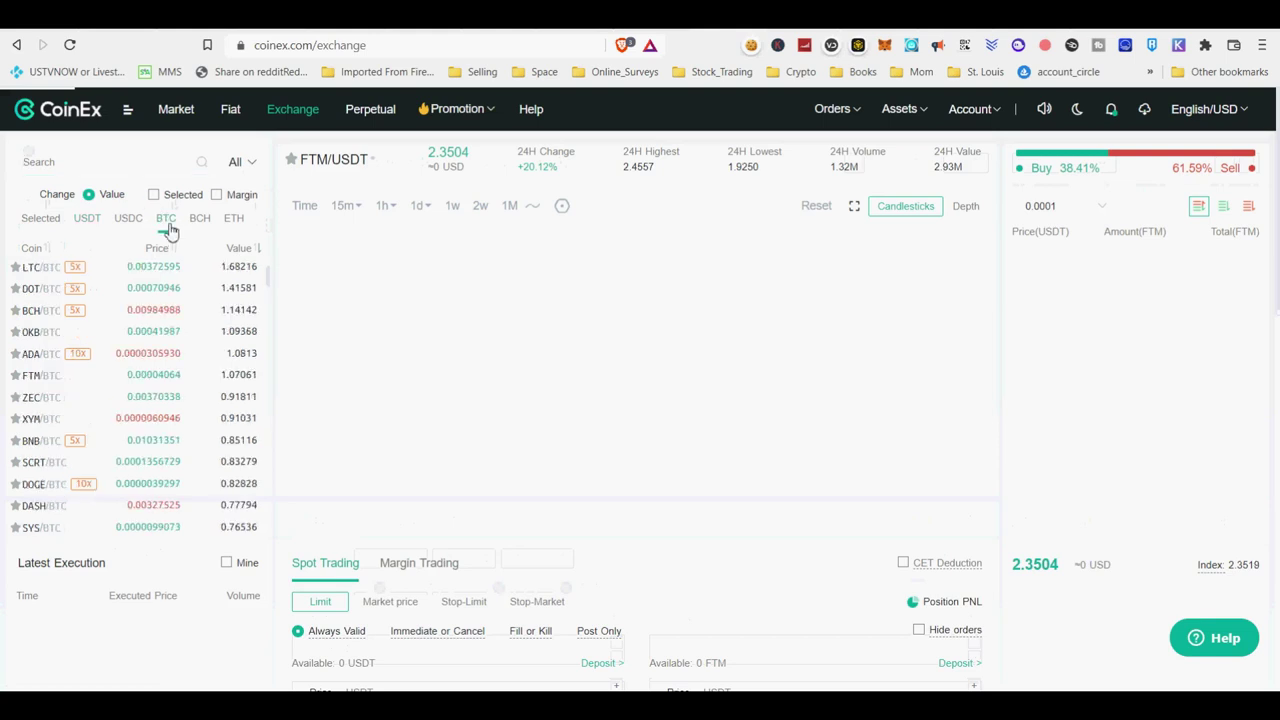
left_click(118, 165)
type("ftm")
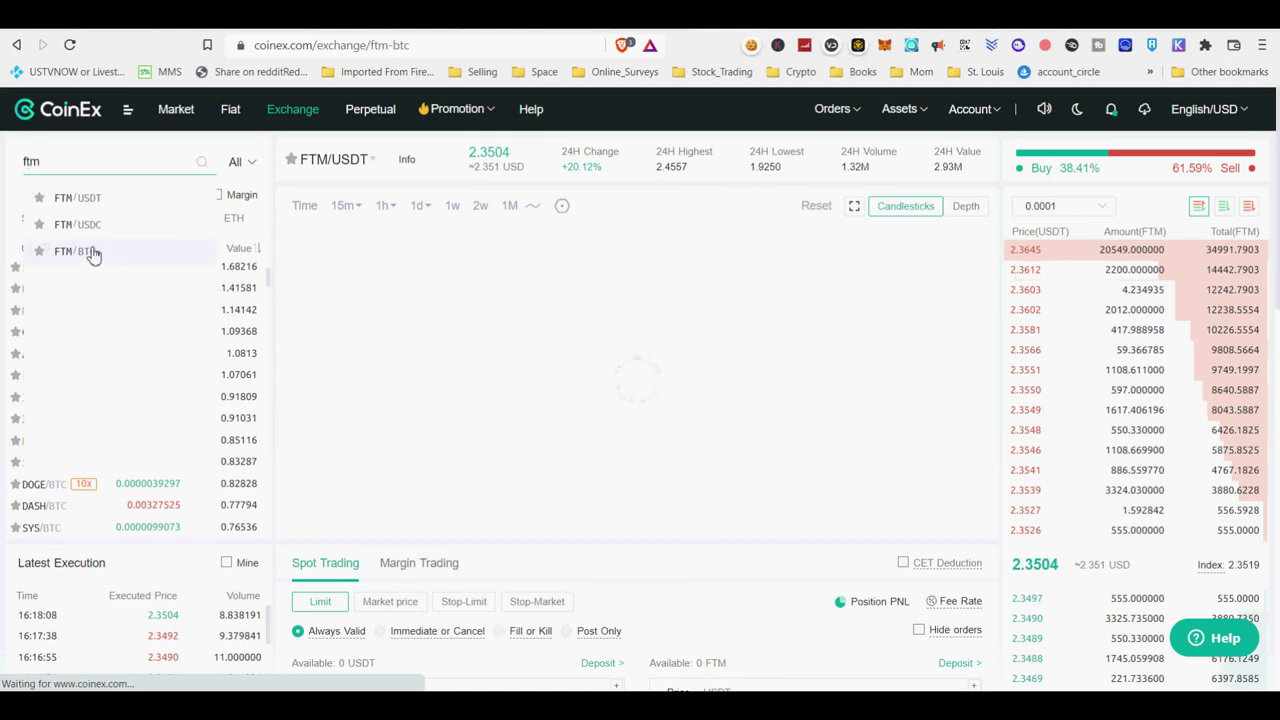
left_click(88, 252)
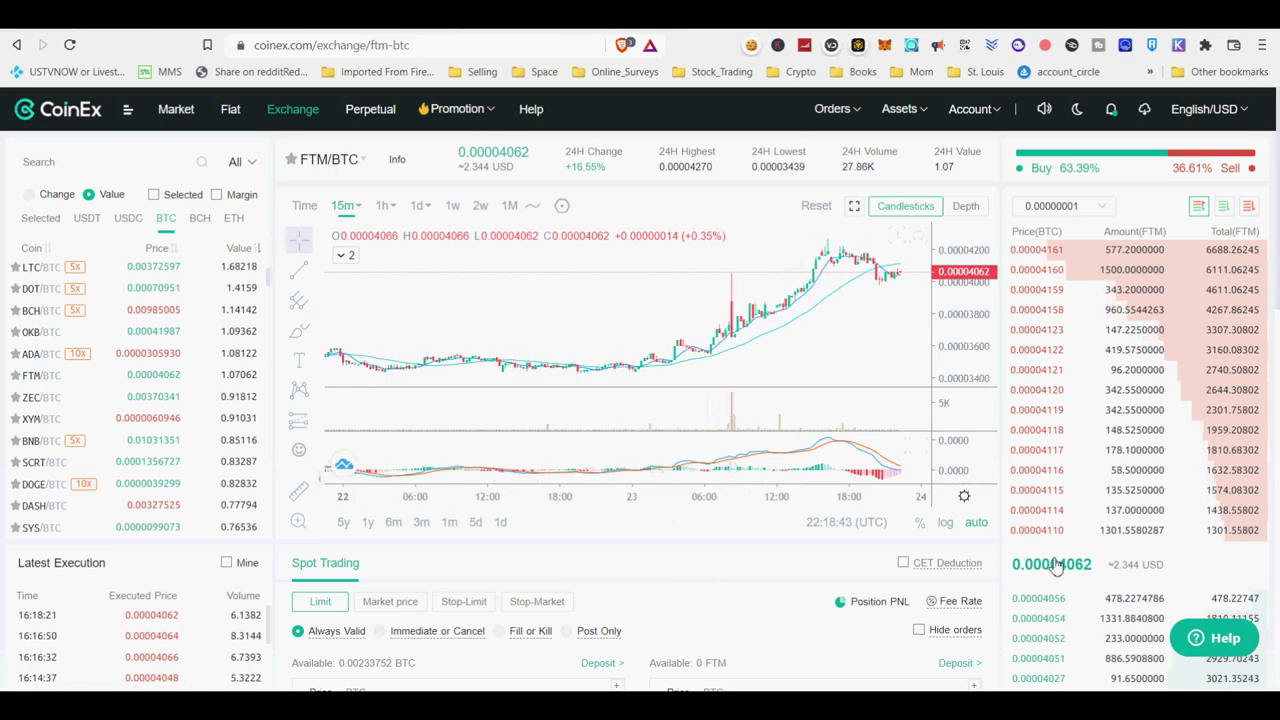
Place and confirm a limit buy of 57.63116370 FTM at 0.00004056 BTC using 100% of the BTC balance.
scroll(1053, 565, "down", 4)
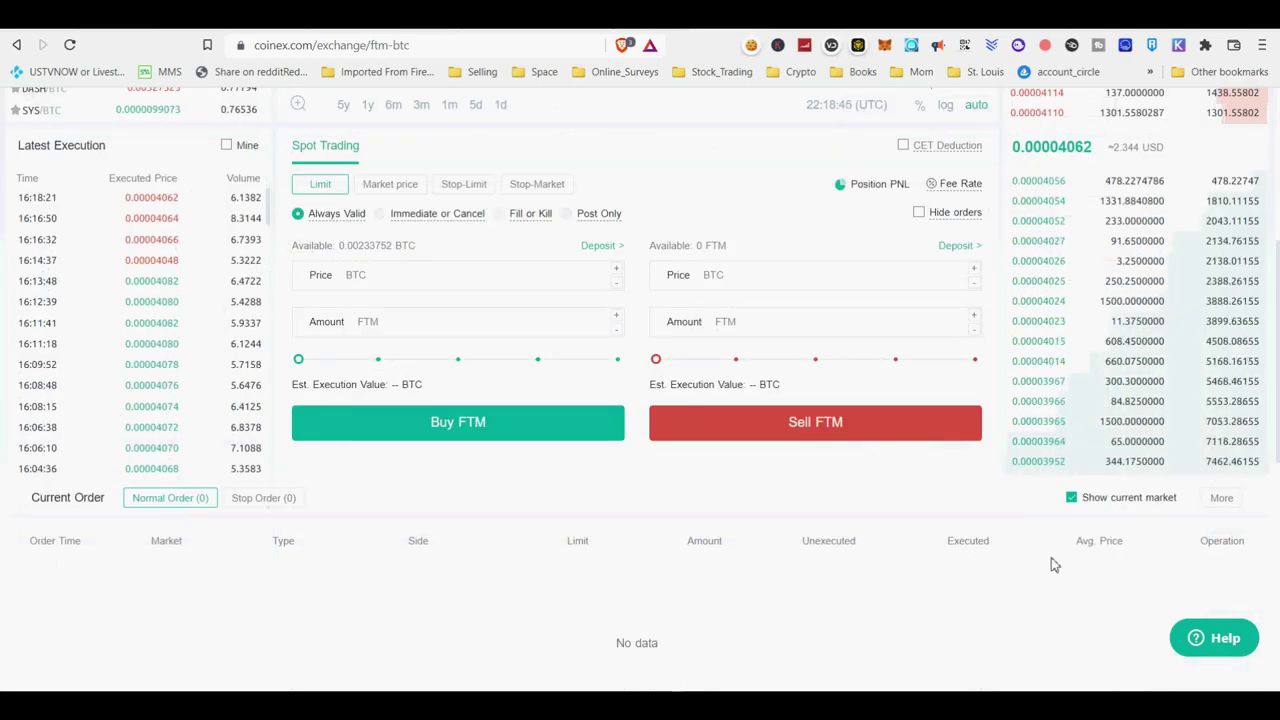
left_click(1043, 193)
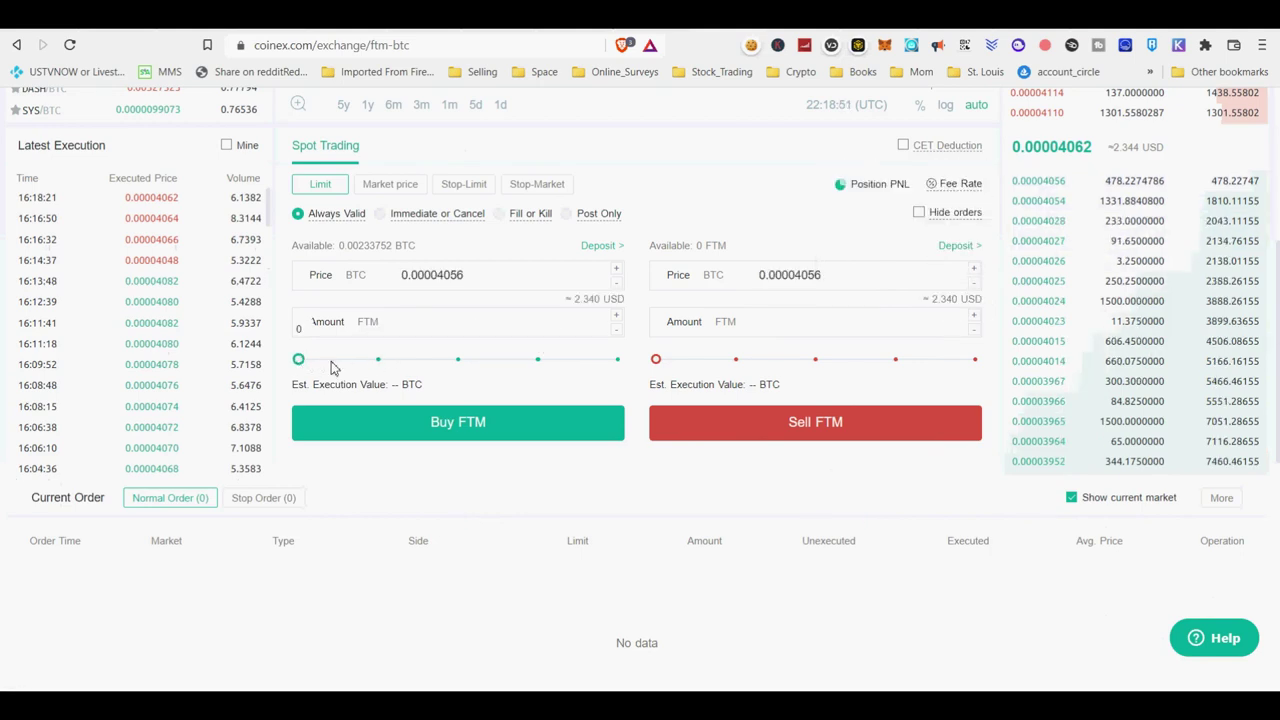
left_click_drag(298, 359, 617, 359)
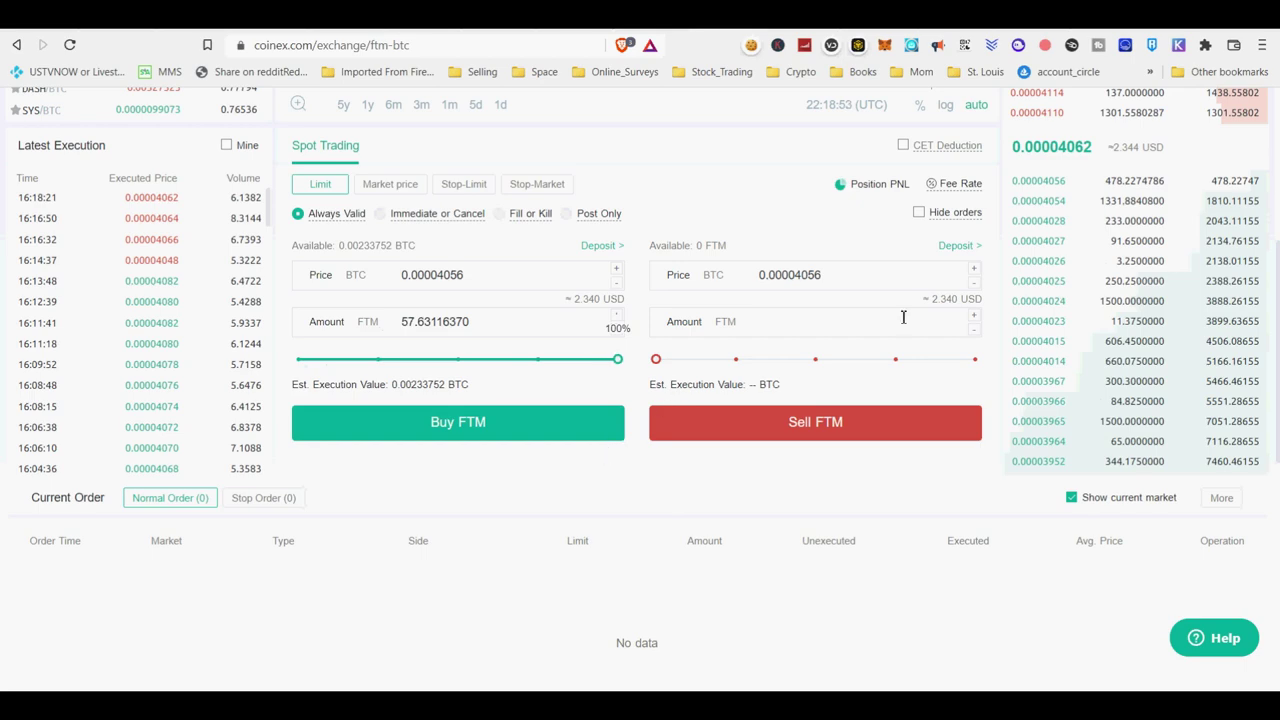
mouse_move(1058, 186)
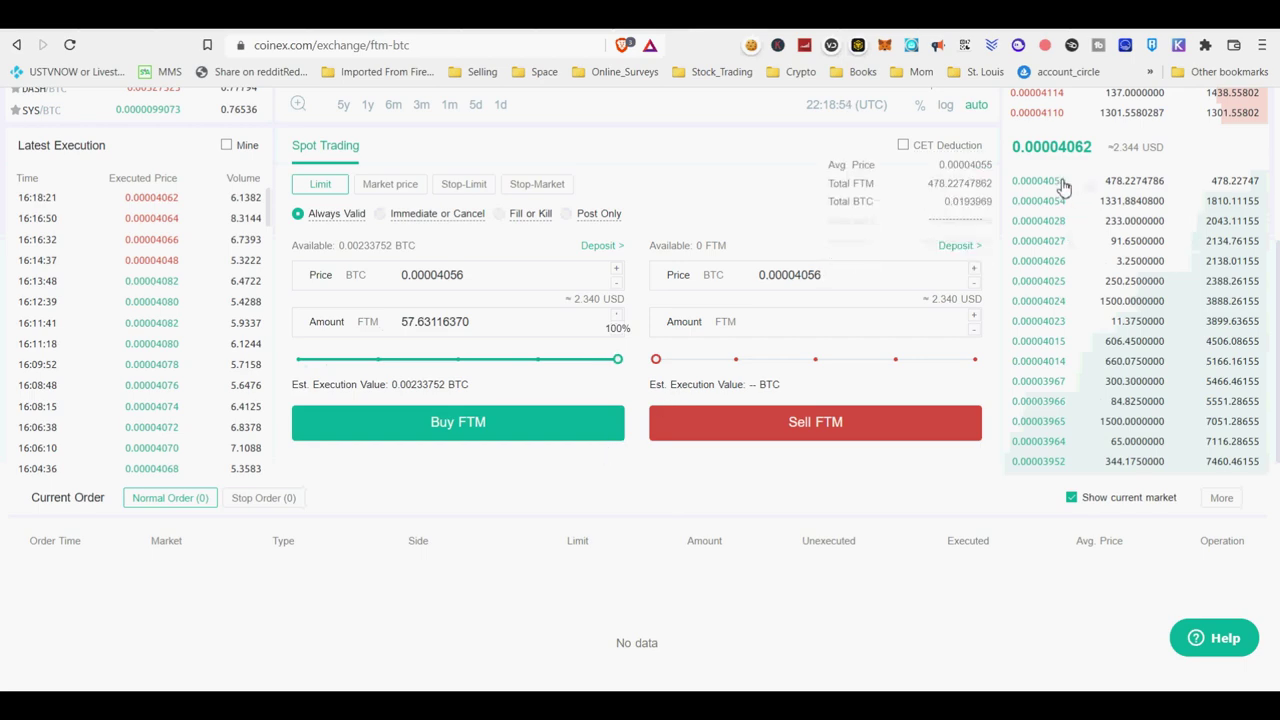
left_click(541, 428)
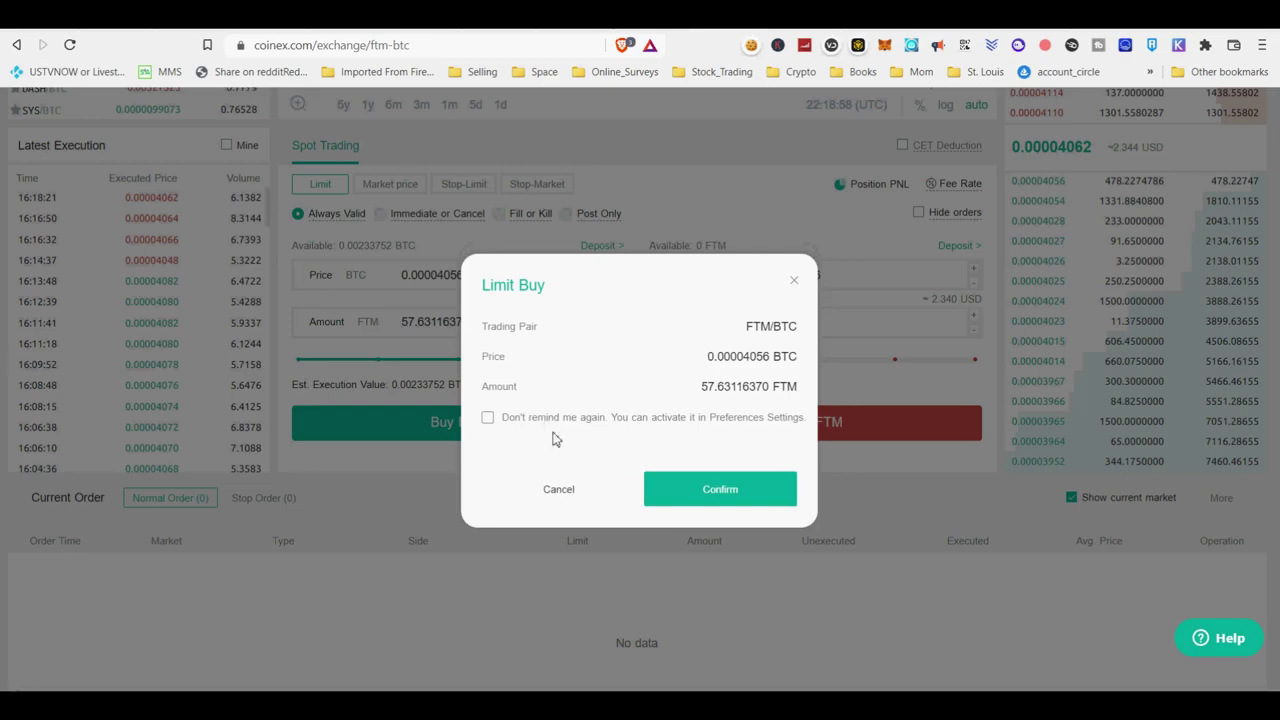
left_click(533, 420)
left_click(560, 428)
left_click(705, 492)
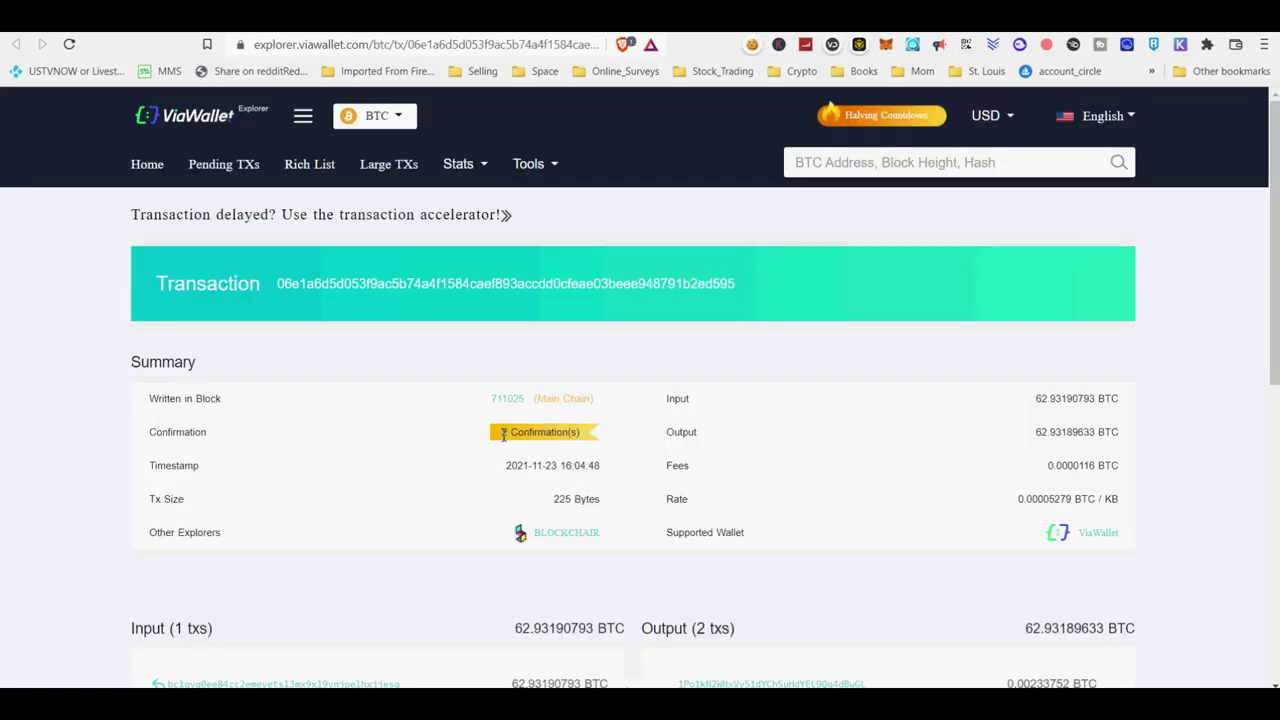
Verify the BTC deposit's 2 confirmations, then mark its amount and Completed (2/6) status in CoinEx.
left_click_drag(503, 434, 583, 442)
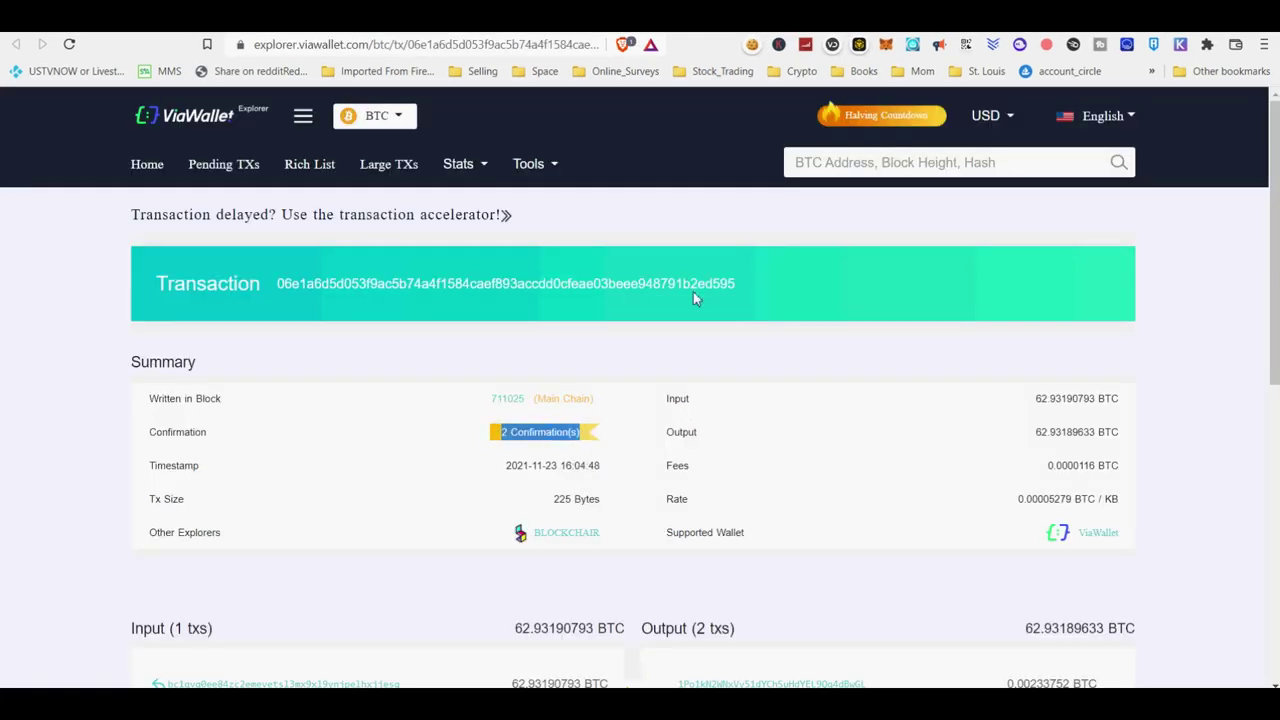
left_click(722, 33)
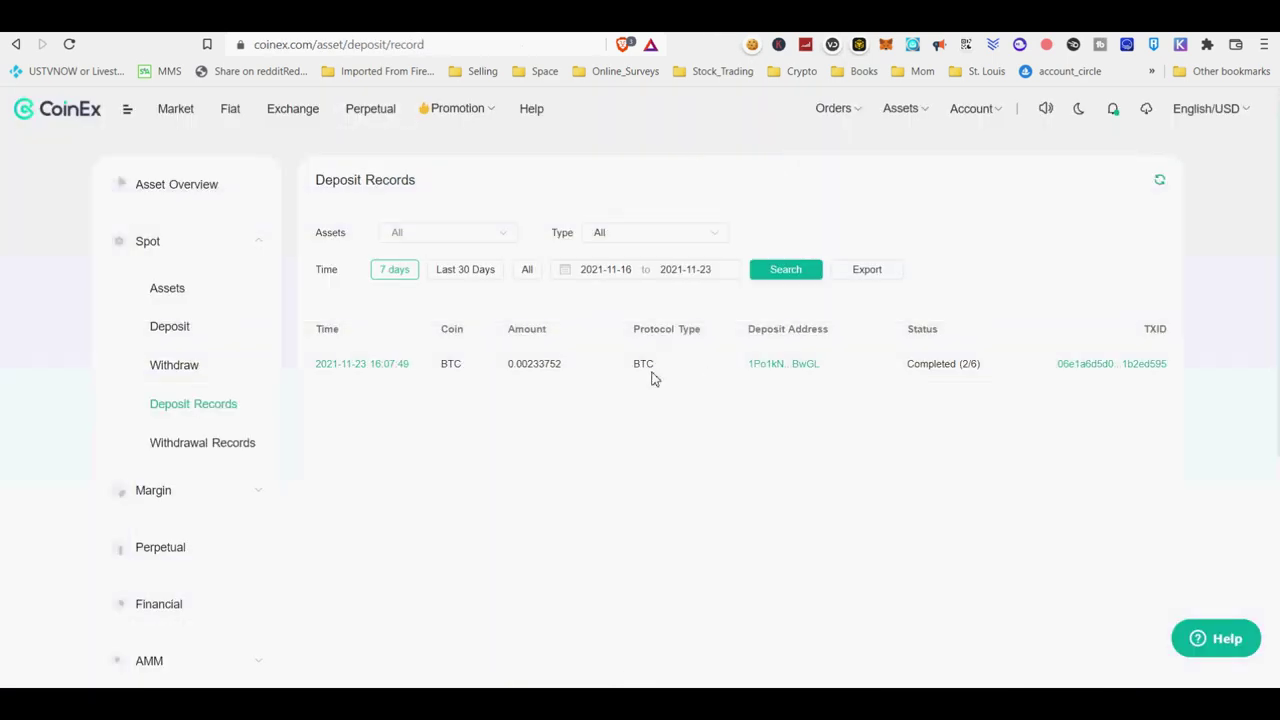
left_click_drag(574, 370, 514, 368)
left_click_drag(908, 366, 982, 367)
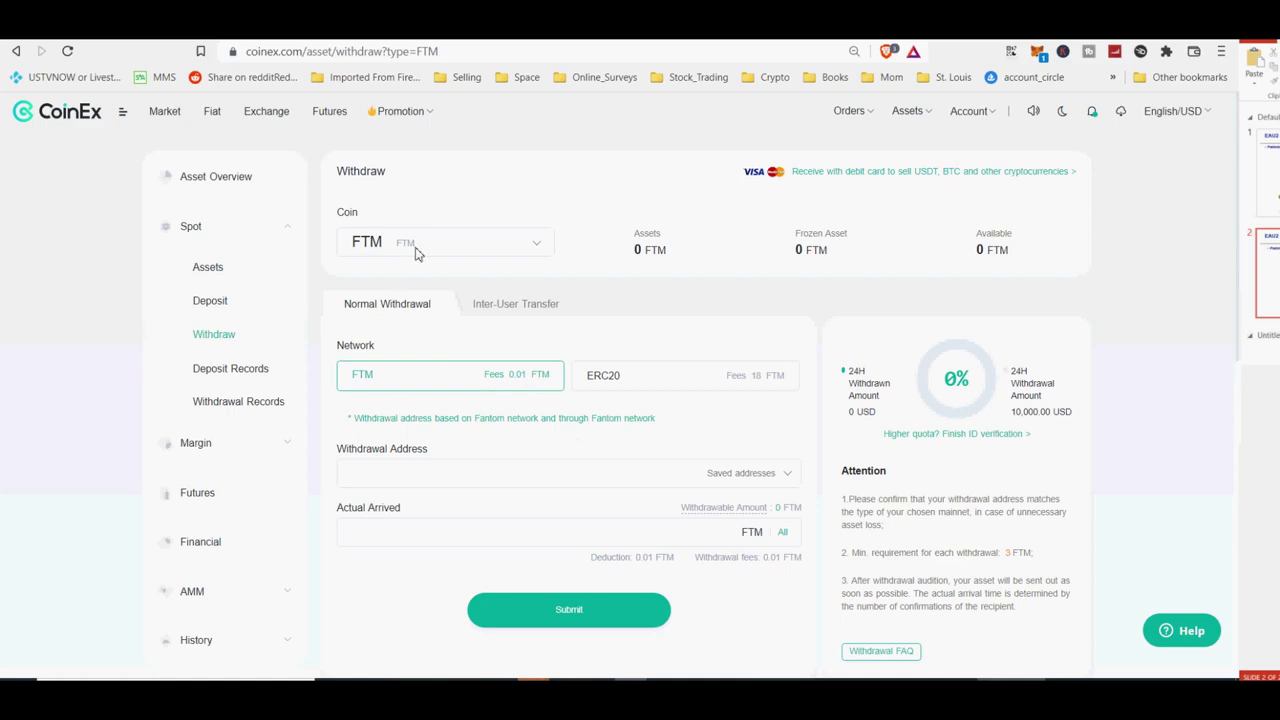
Choose FTM as the withdrawal coin on the Fantom network.
left_click(524, 250)
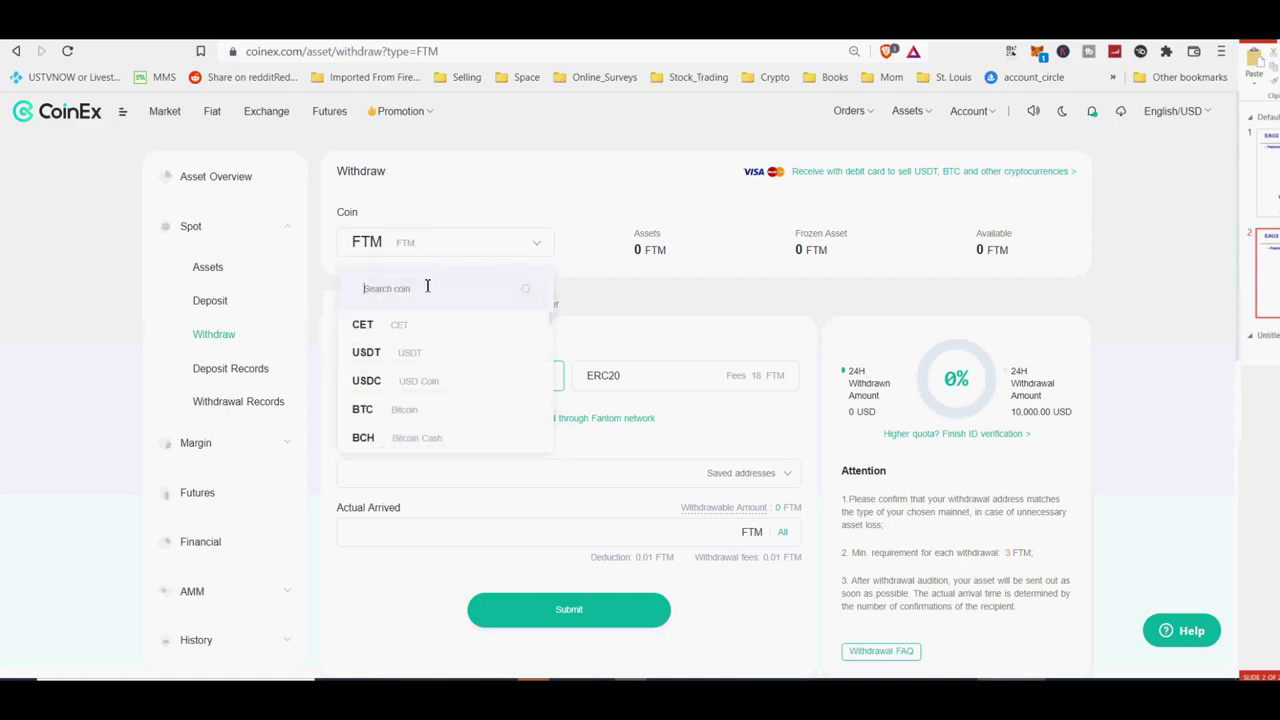
type("ftm")
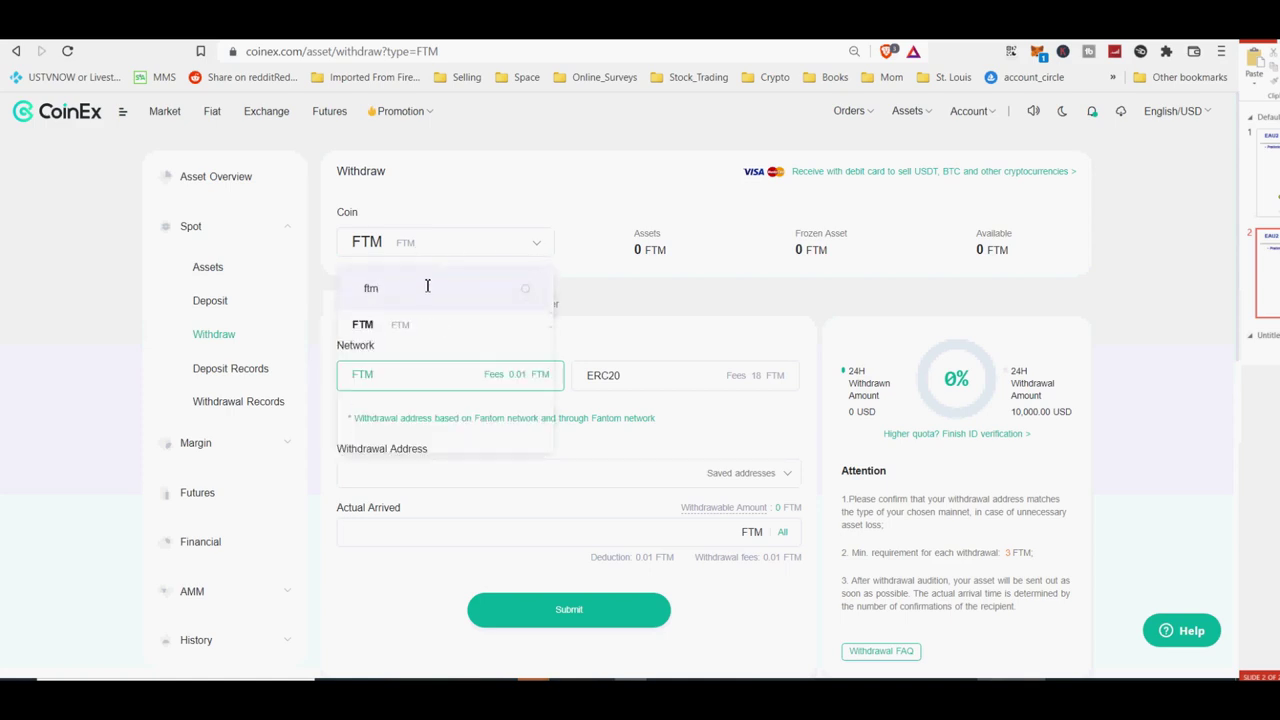
left_click(394, 338)
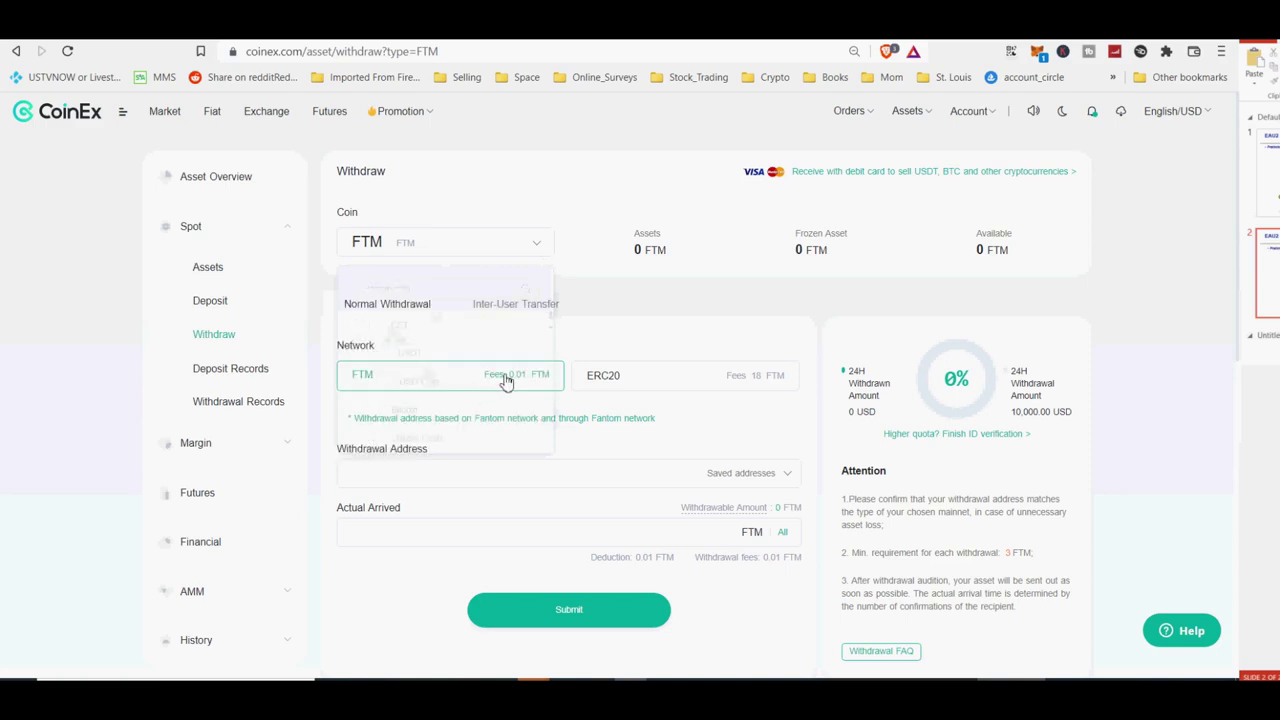
scroll(774, 606, "down", 4)
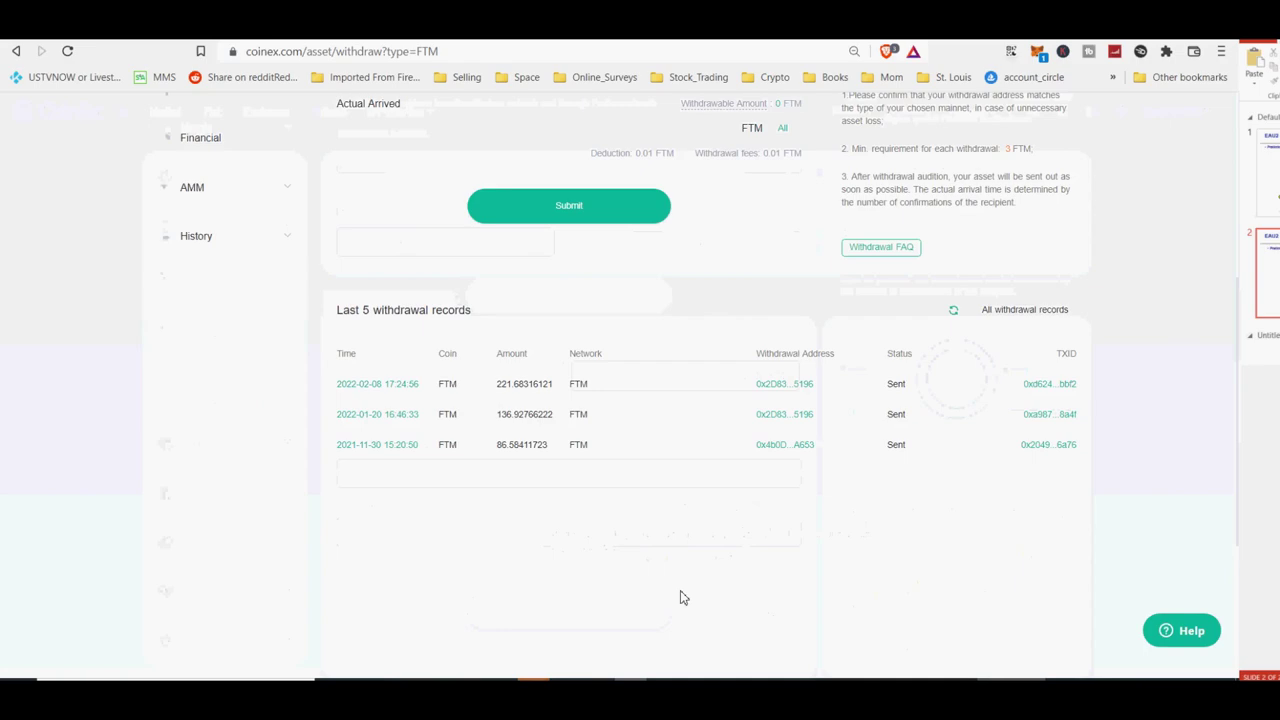
scroll(680, 597, "up", 4)
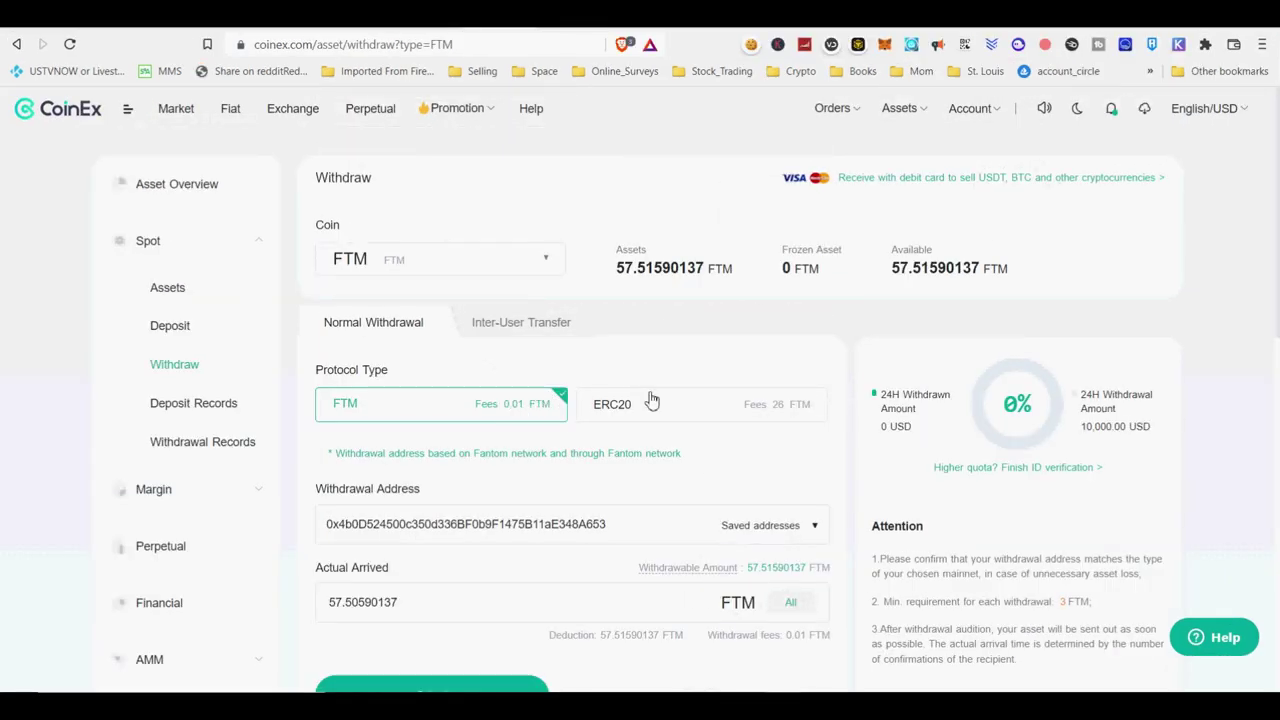
left_click(674, 409)
left_click(694, 468)
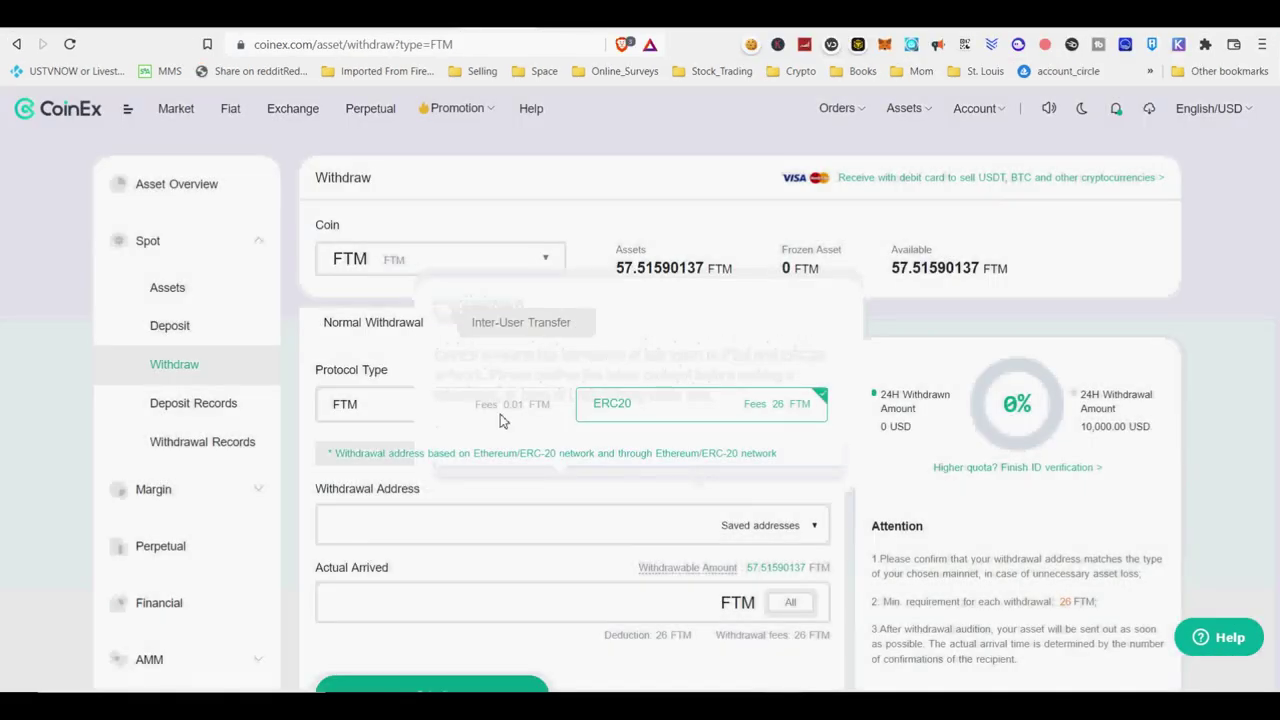
left_click(500, 410)
left_click(617, 458)
Paste the wallet address, withdraw the entire FTM balance and submit the request.
left_click(536, 516)
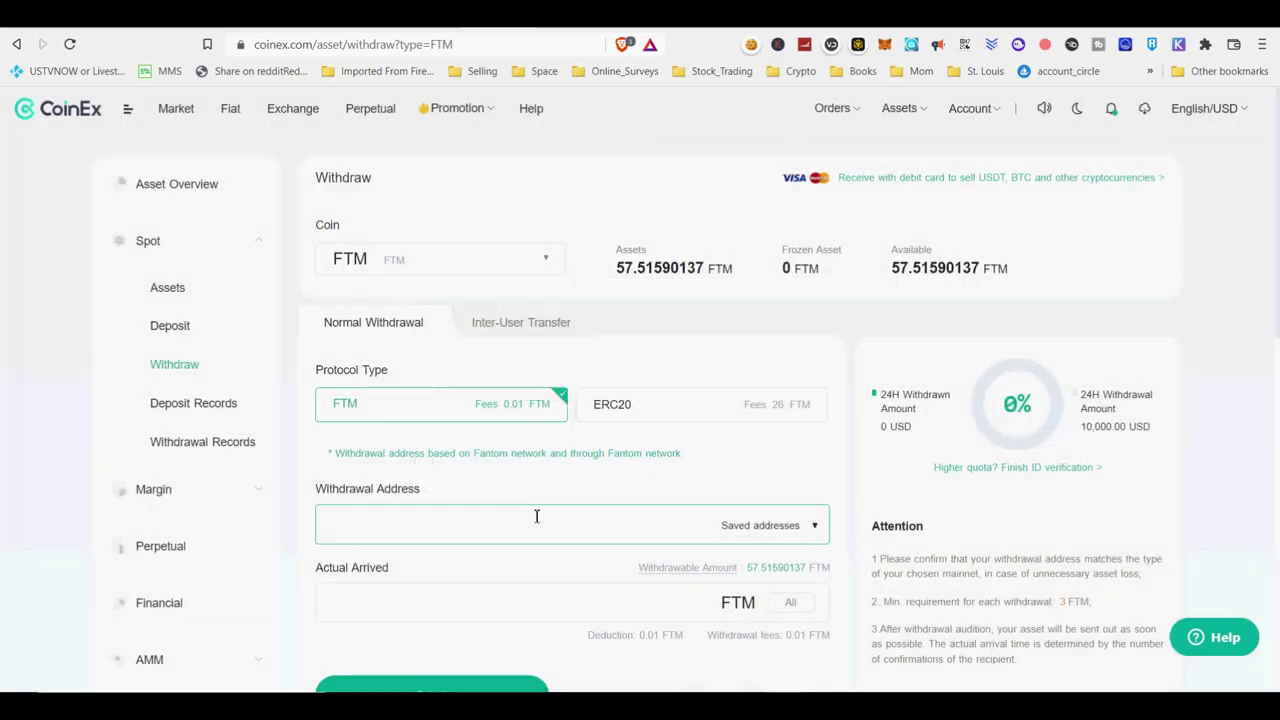
type("0x4b0D524500c350d336BF0b9F1475B11aE348A653")
scroll(577, 514, "down", 4)
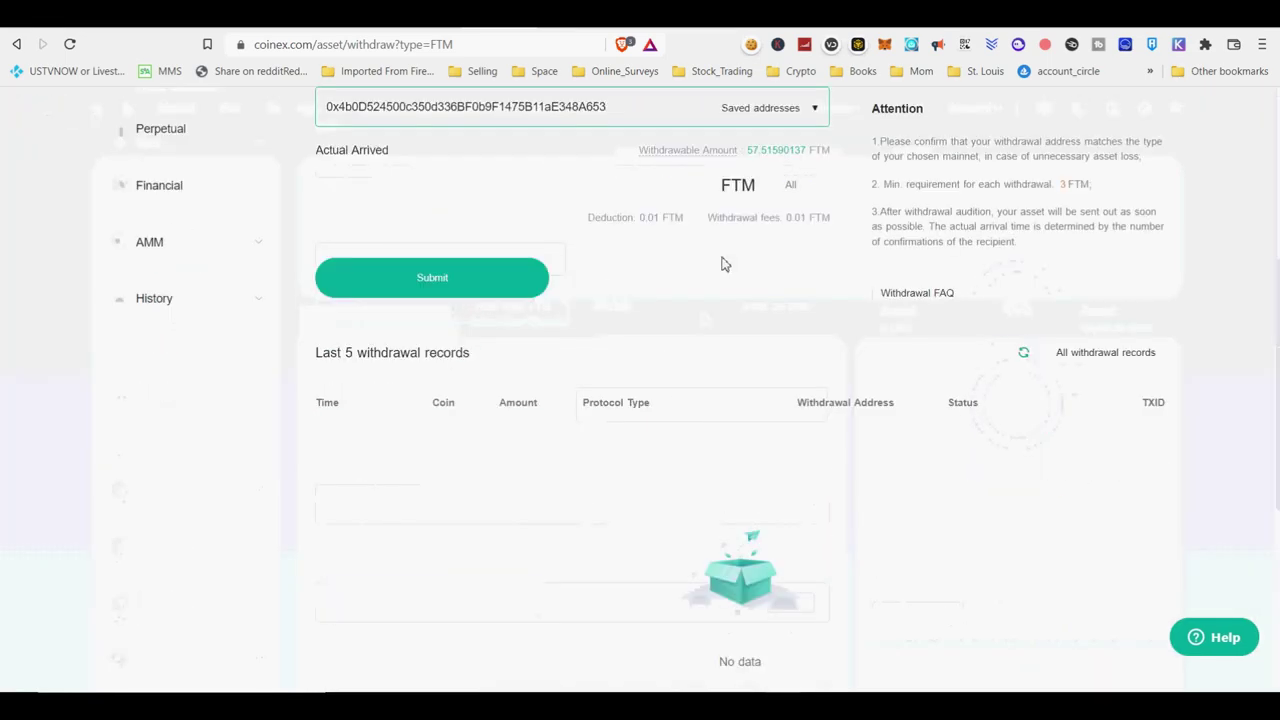
left_click(789, 186)
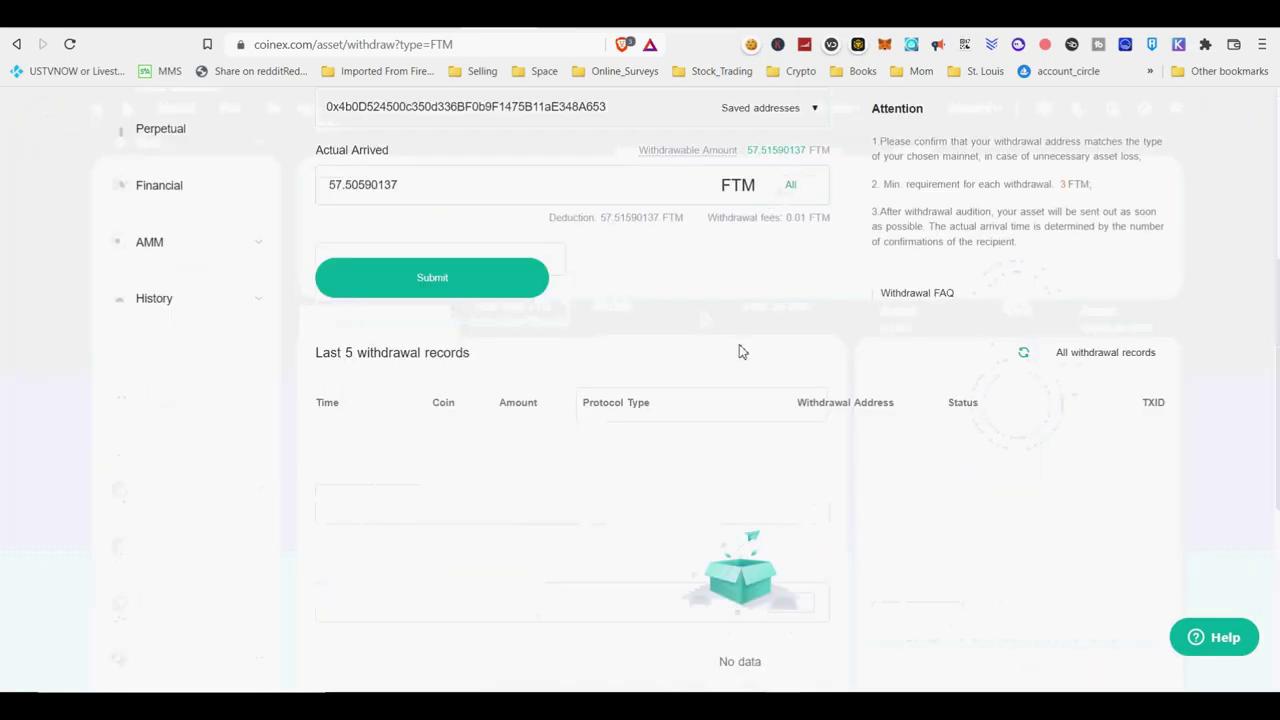
scroll(742, 352, "up", 4)
scroll(708, 571, "down", 4)
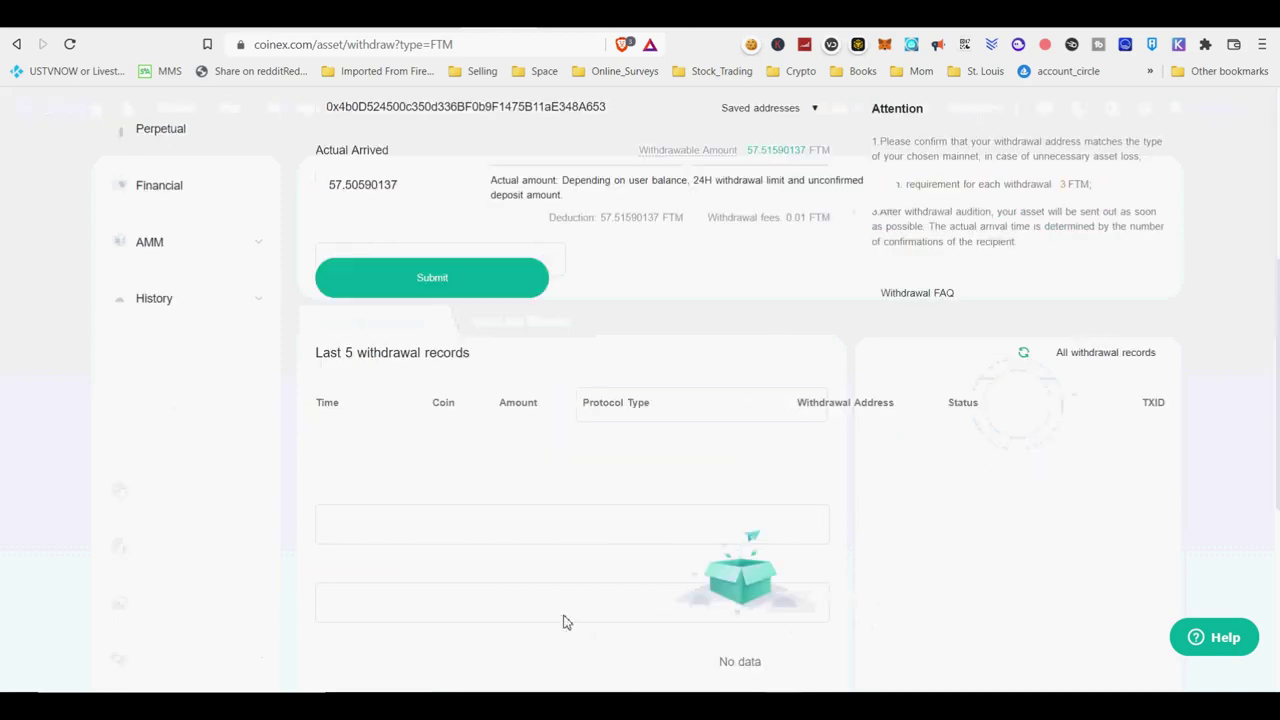
left_click(475, 290)
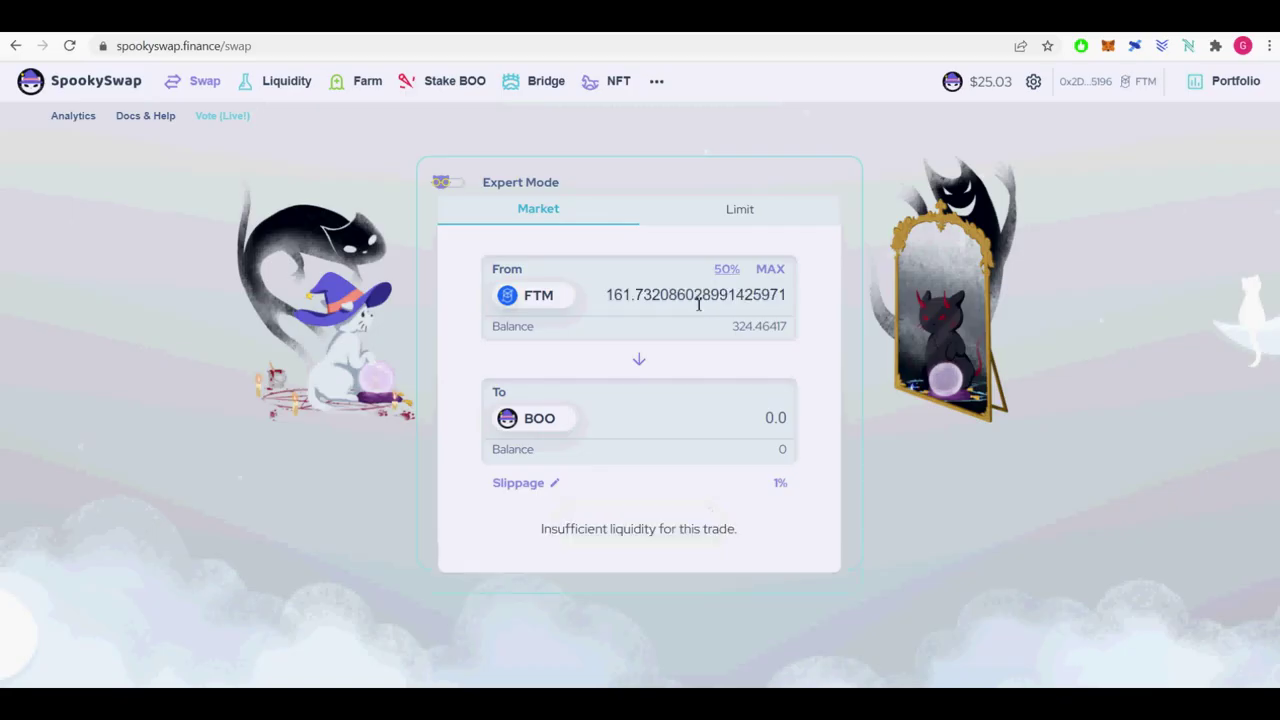
Swap 111 FTM for USDC and approve the transaction in the wallet.
double_click(697, 300)
type("111")
left_click(555, 417)
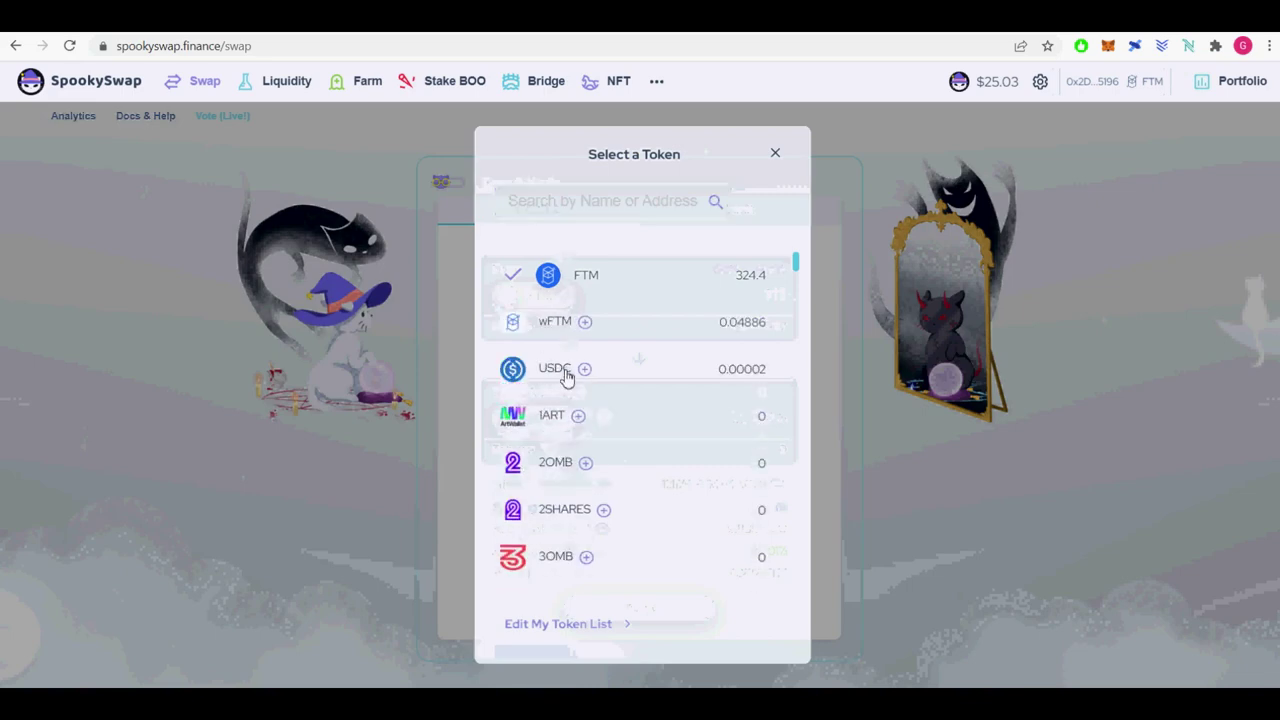
left_click(562, 371)
left_click(640, 608)
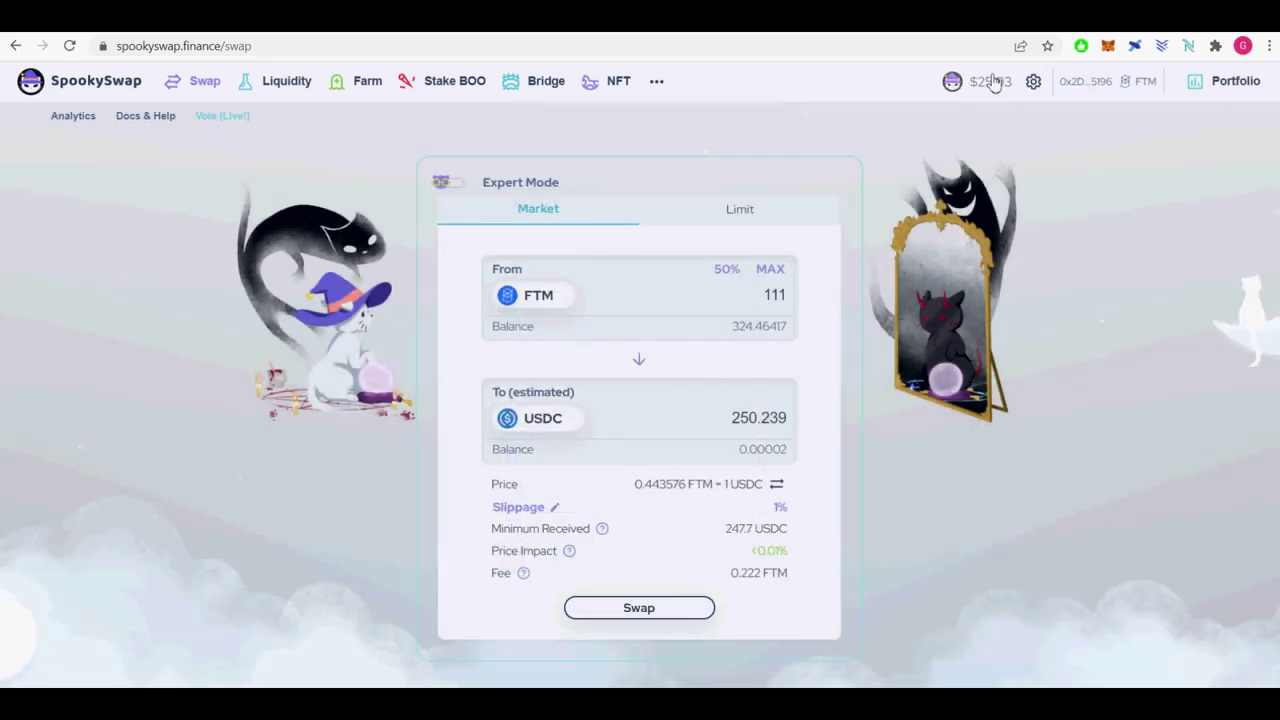
left_click(657, 611)
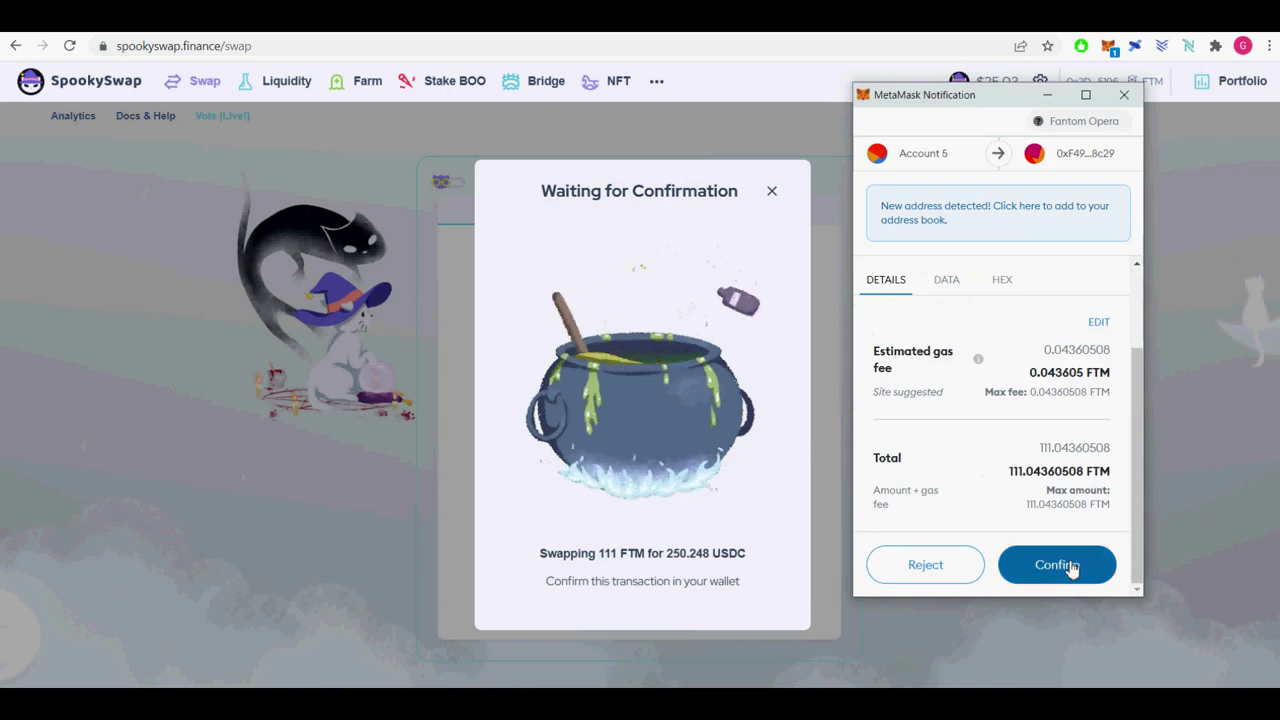
left_click(1062, 565)
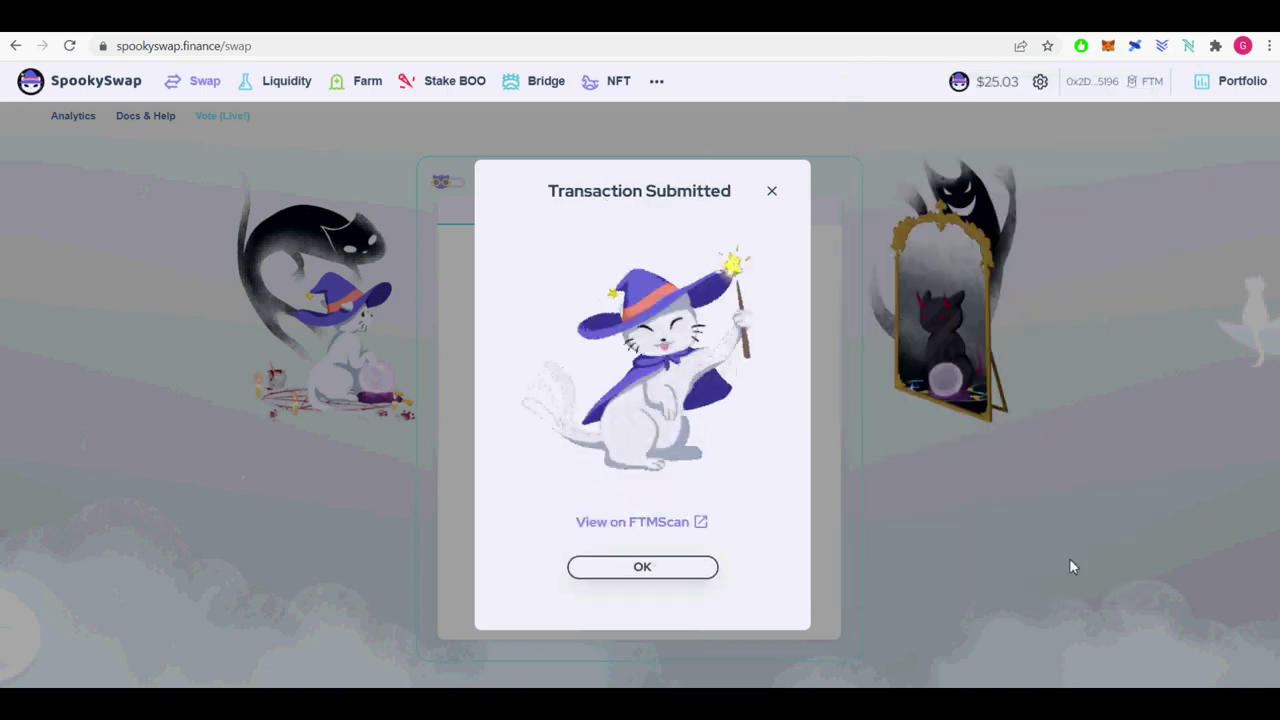
left_click(679, 572)
left_click(1263, 133)
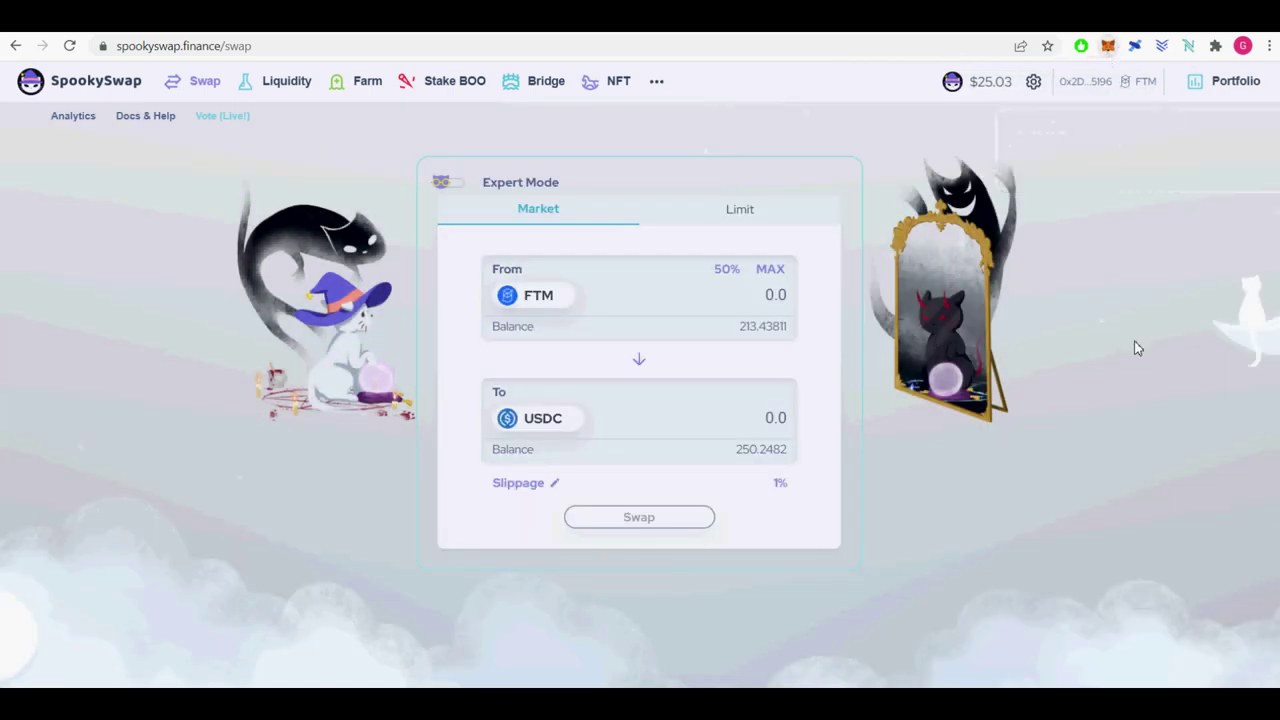
Check wallet balances, then add the OXD token and select it as the token to receive.
left_click(1108, 46)
left_click(877, 370)
left_click(750, 275)
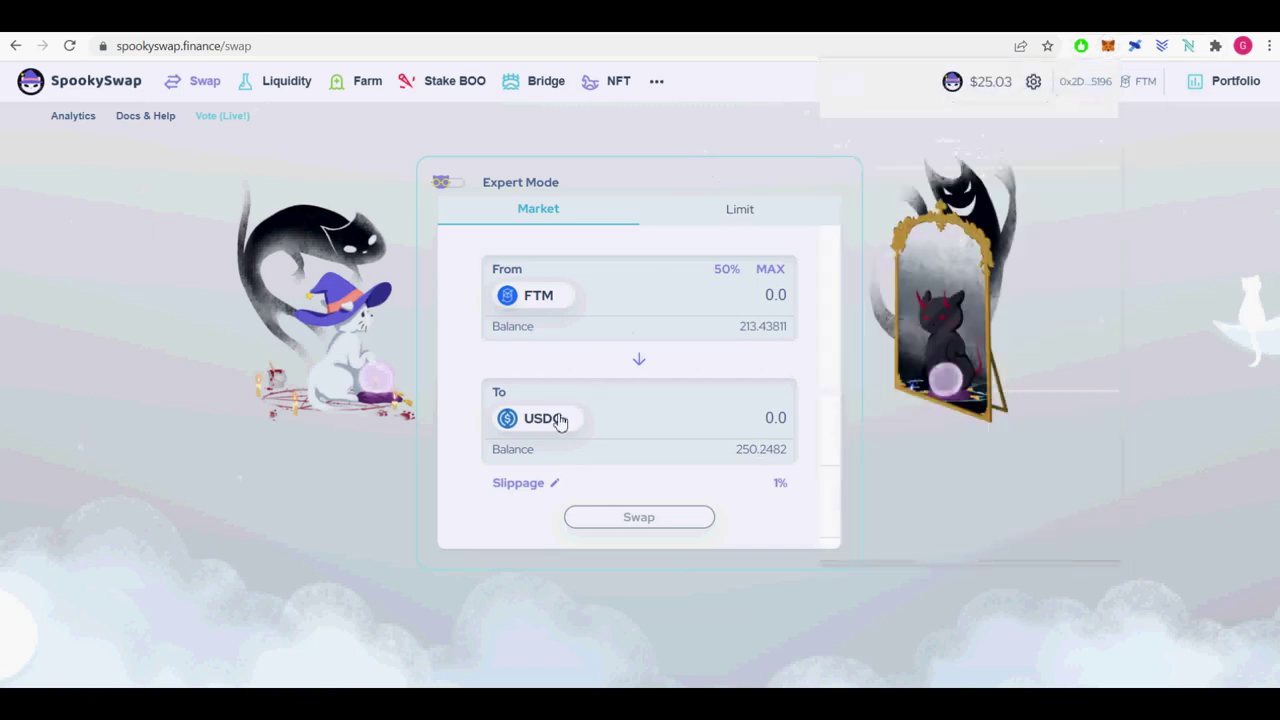
left_click(560, 420)
type("oxd")
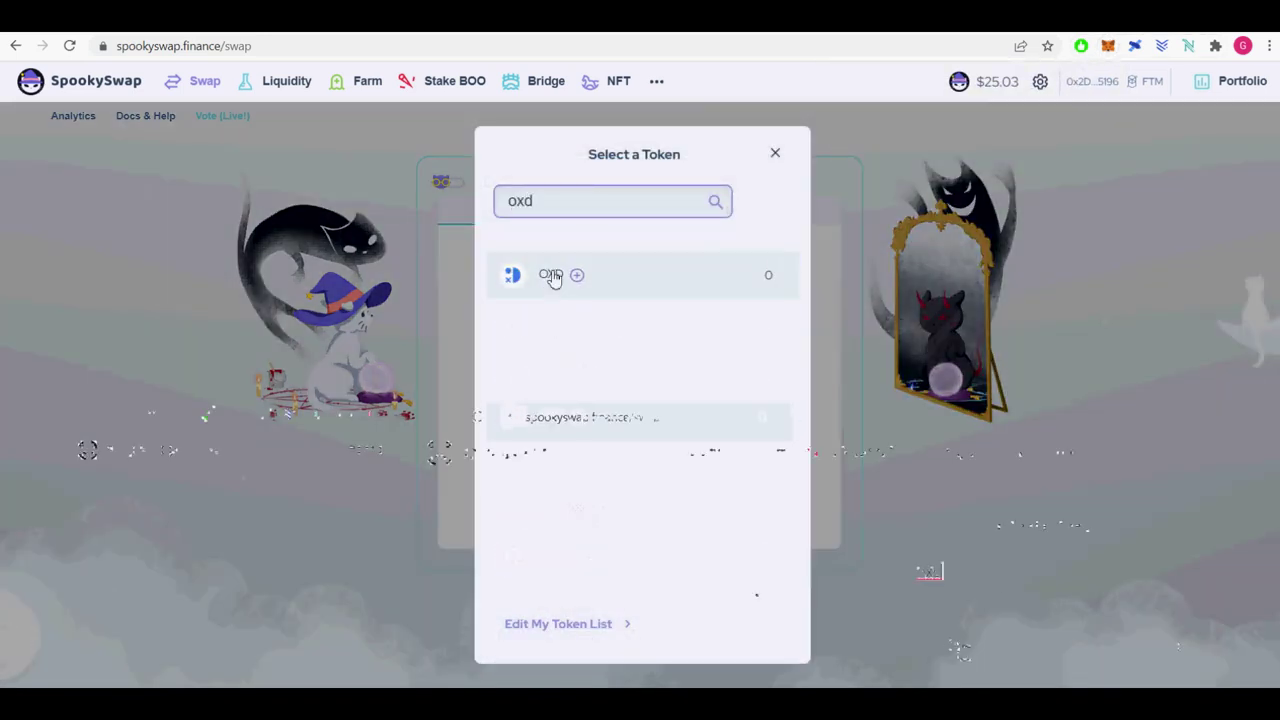
left_click(577, 274)
left_click(1045, 612)
left_click(541, 285)
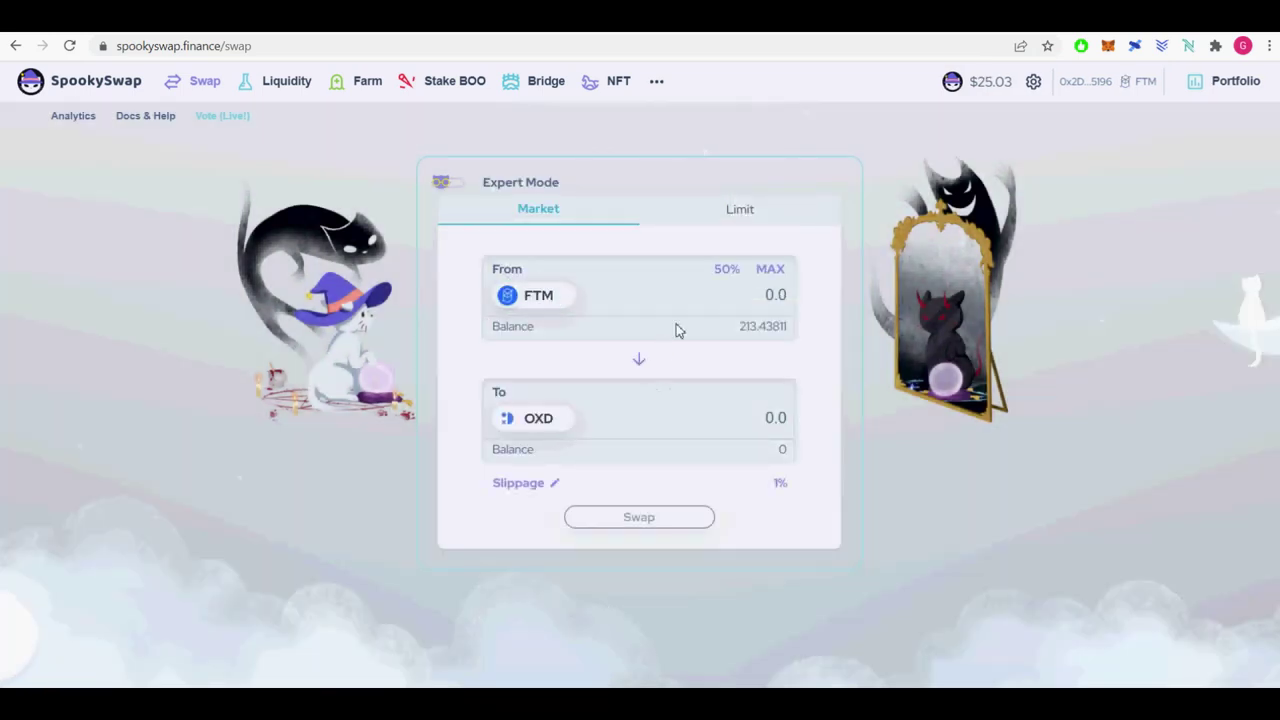
Swap 111 FTM for about 3,946 OXD and approve it in the wallet.
left_click(727, 269)
double_click(800, 306)
type("111")
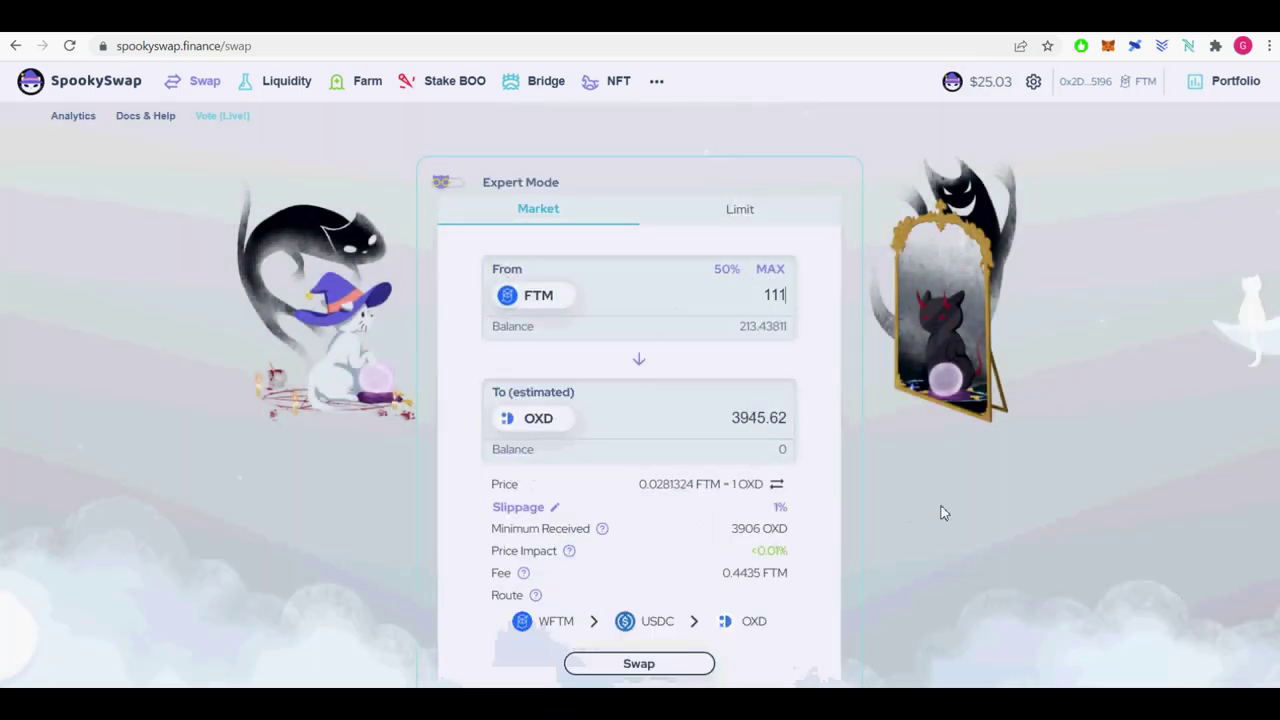
left_click_drag(722, 580, 790, 580)
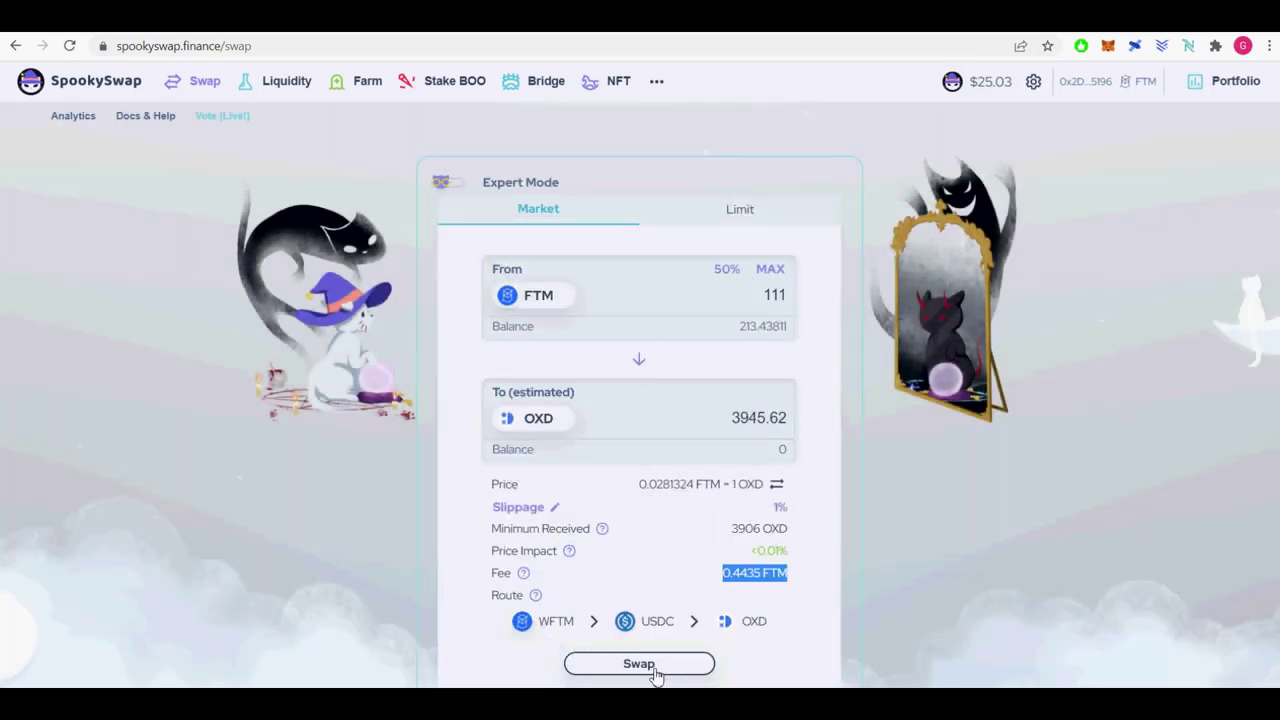
left_click(639, 664)
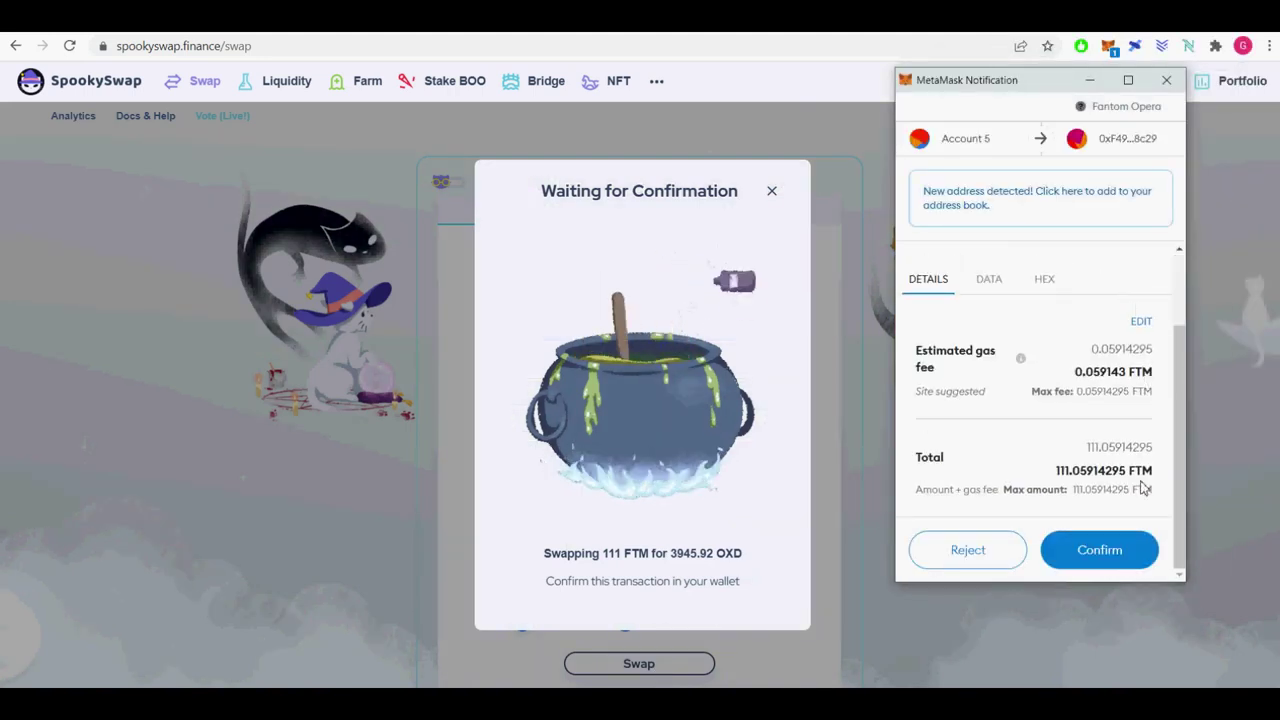
left_click(1103, 560)
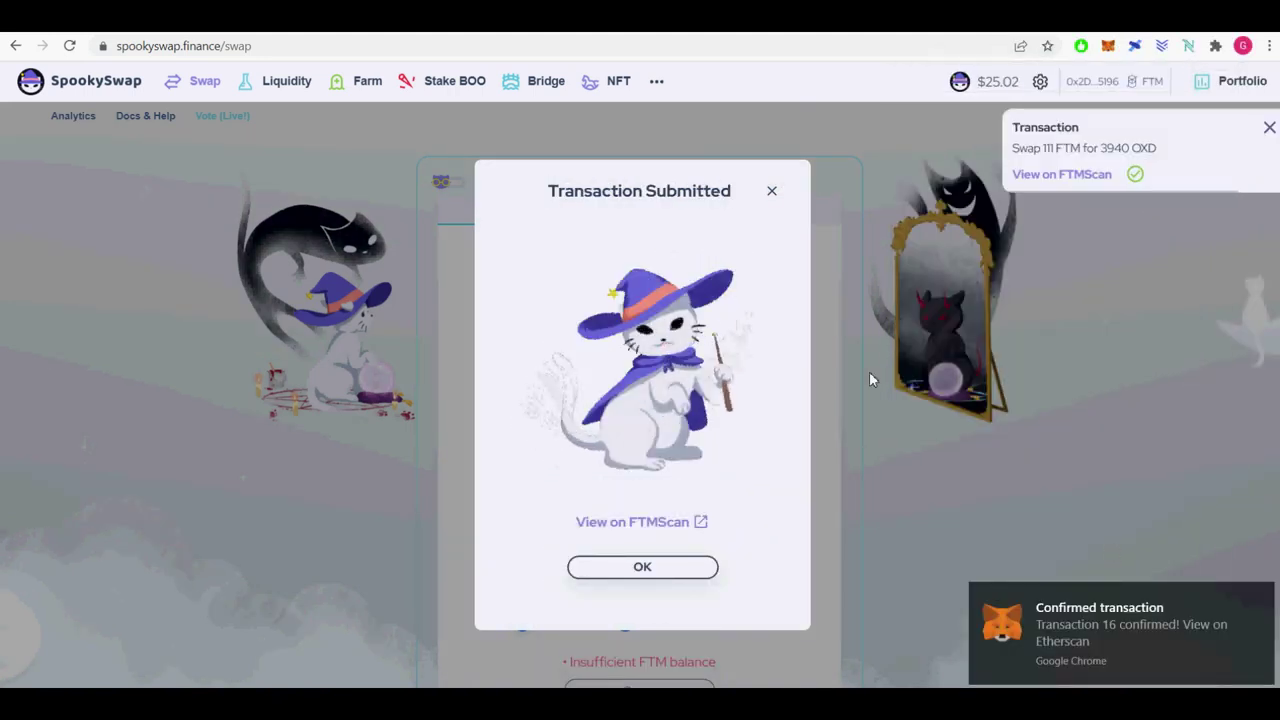
left_click(1266, 129)
left_click(690, 567)
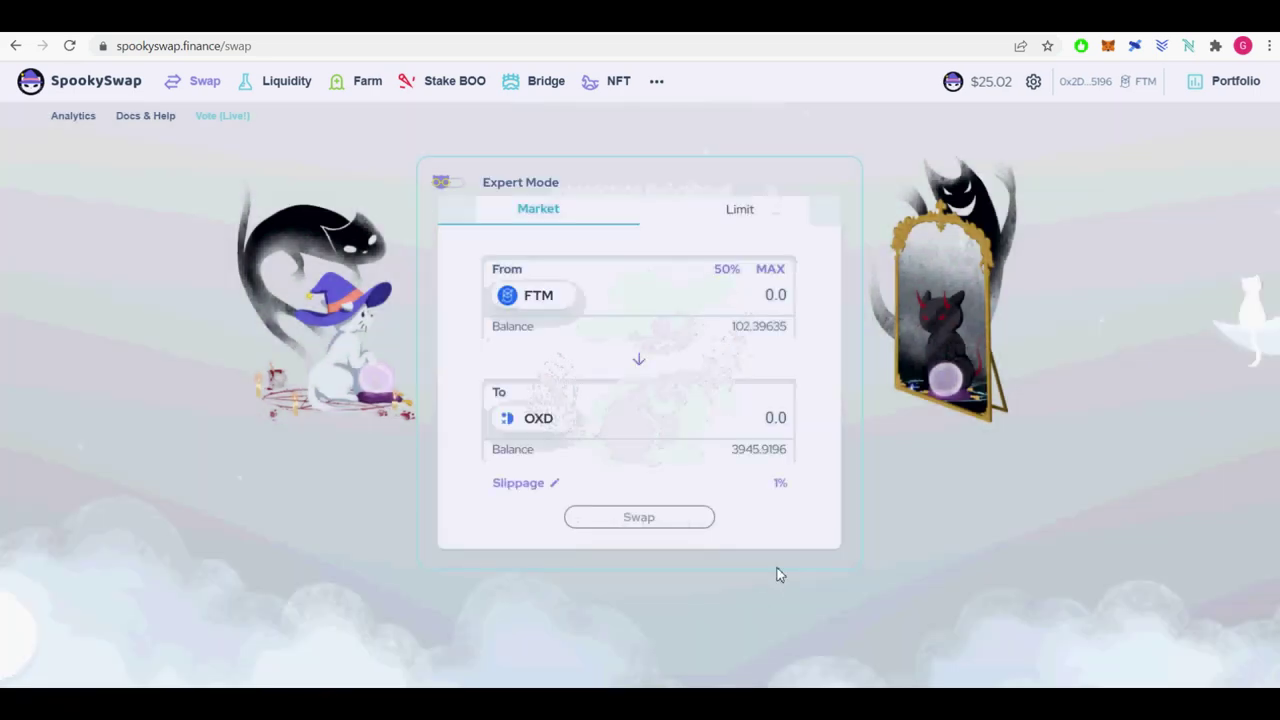
Check the new OXD balance in the wallet.
left_click(1108, 46)
scroll(1037, 340, "down", 5)
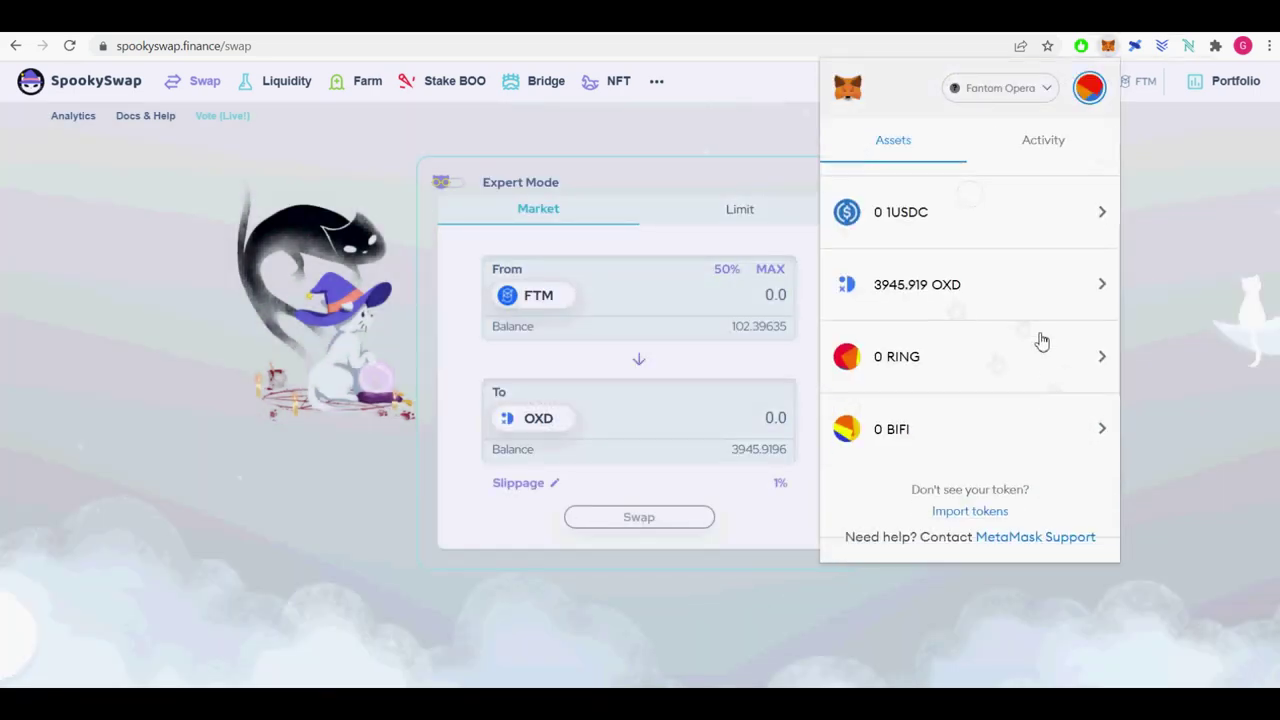
scroll(971, 349, "up", 5)
scroll(905, 222, "down", 5)
scroll(930, 518, "up", 5)
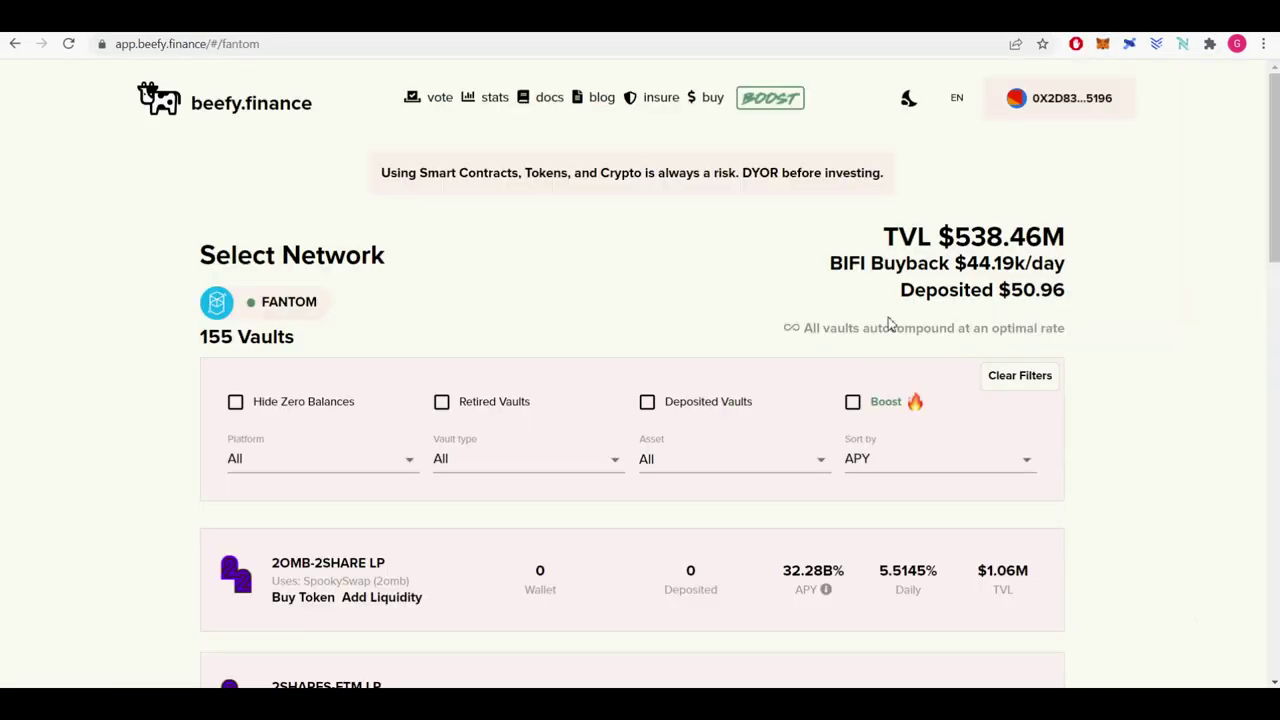
Find and expand the OXD-USDC LP vault in the APY-sorted Fantom vault list.
left_click(940, 458)
left_click(943, 461)
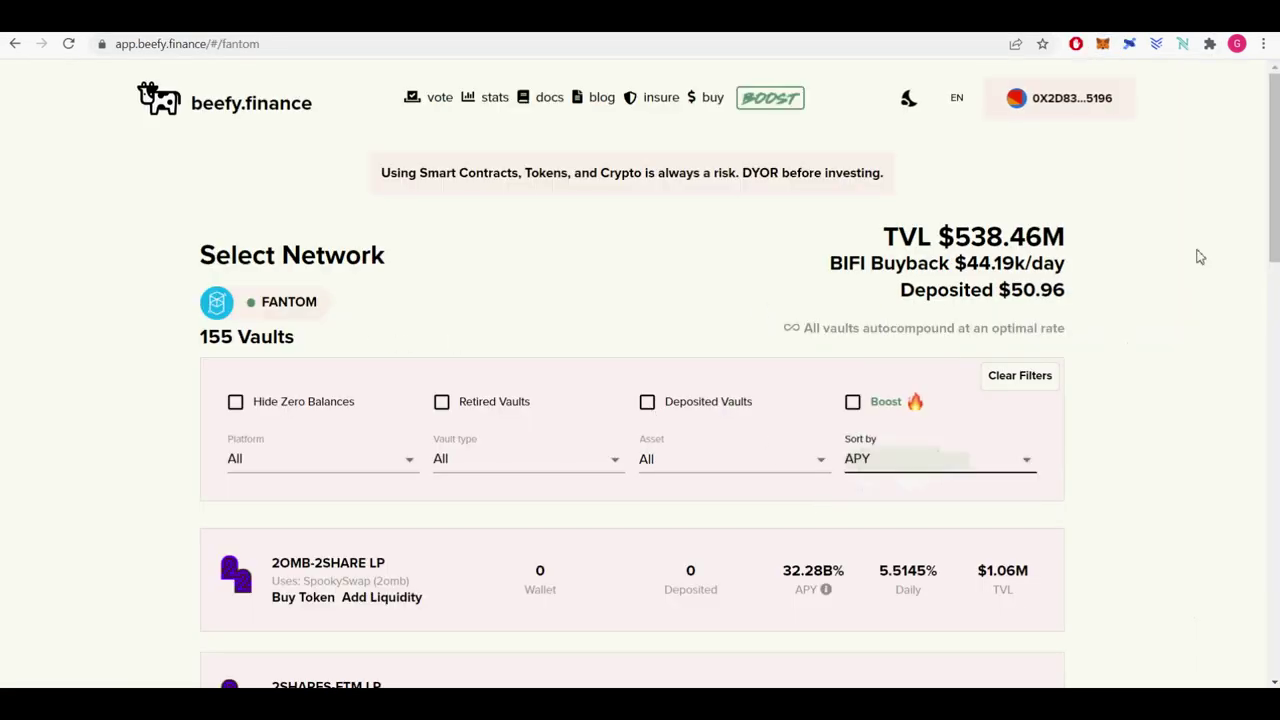
scroll(1197, 254, "down", 3)
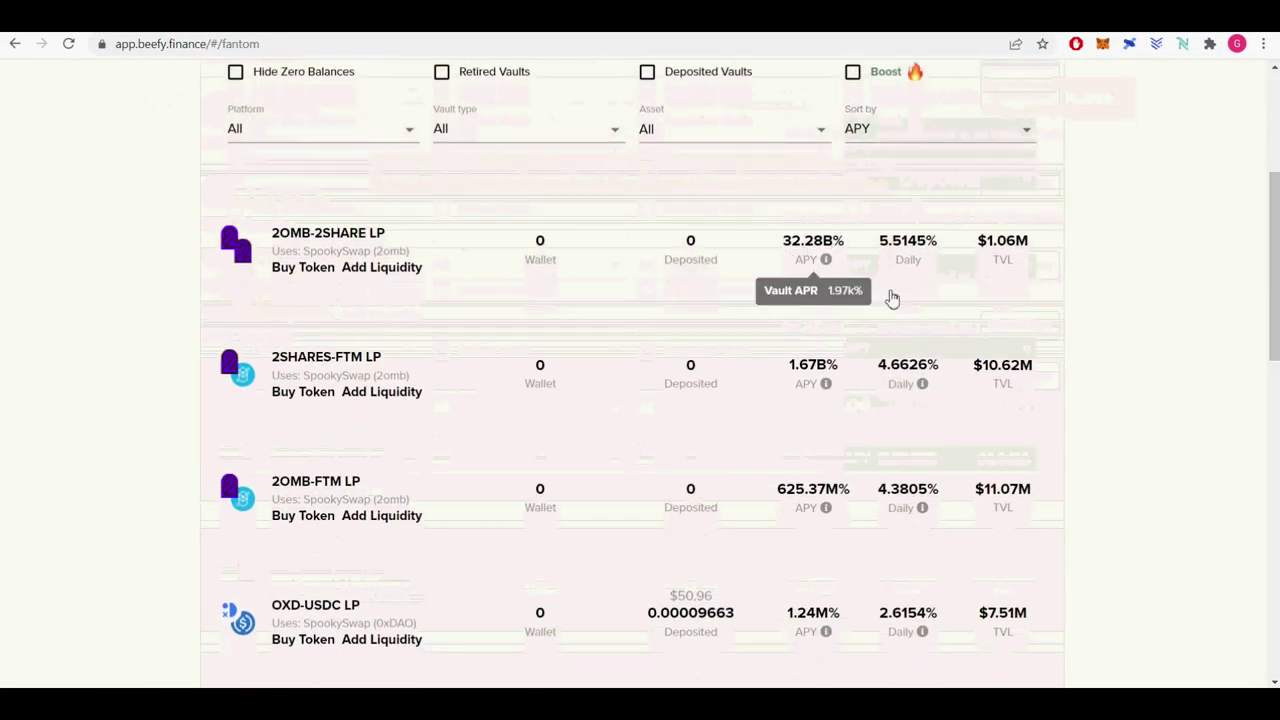
left_click(889, 297)
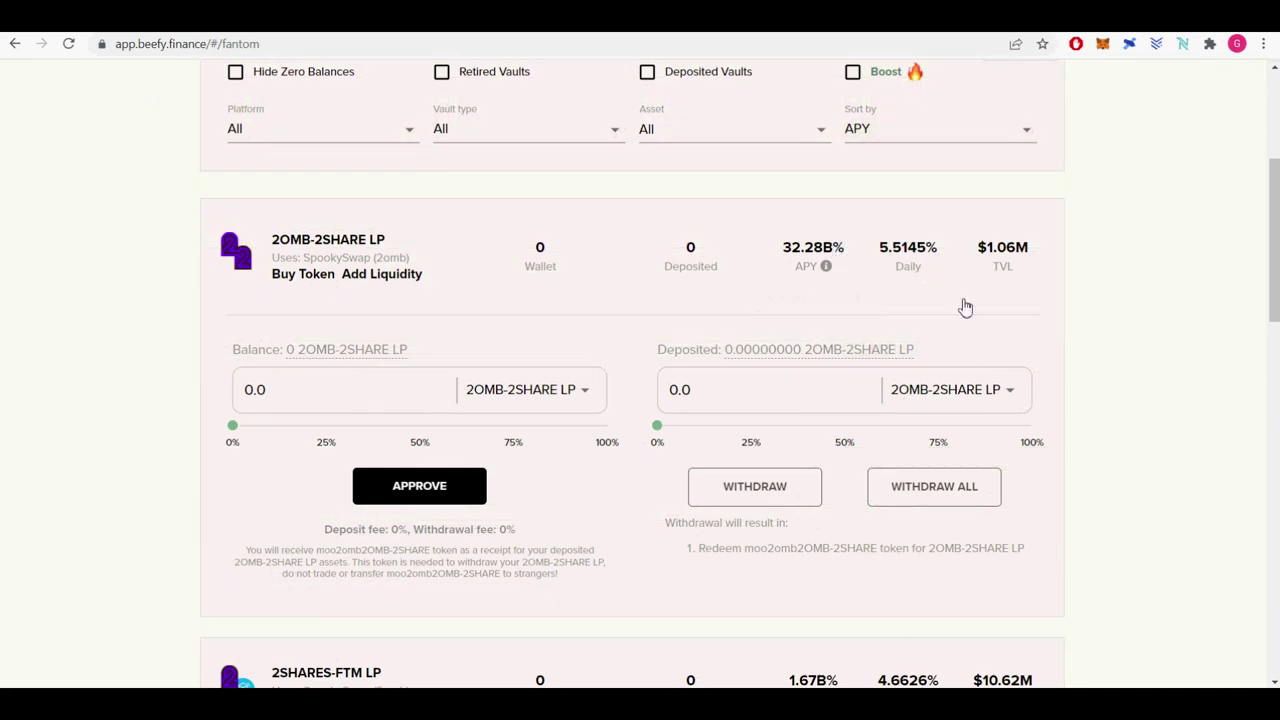
scroll(968, 350, "down", 4)
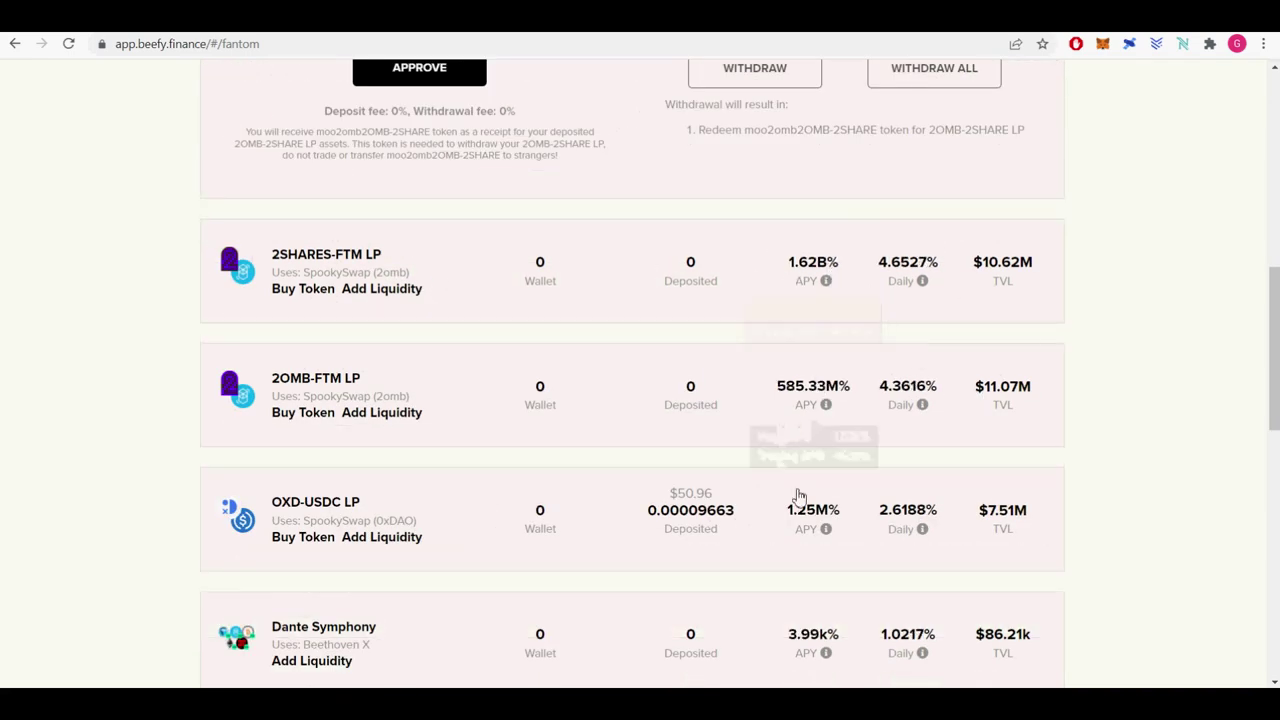
left_click(830, 522)
scroll(834, 517, "down", 4)
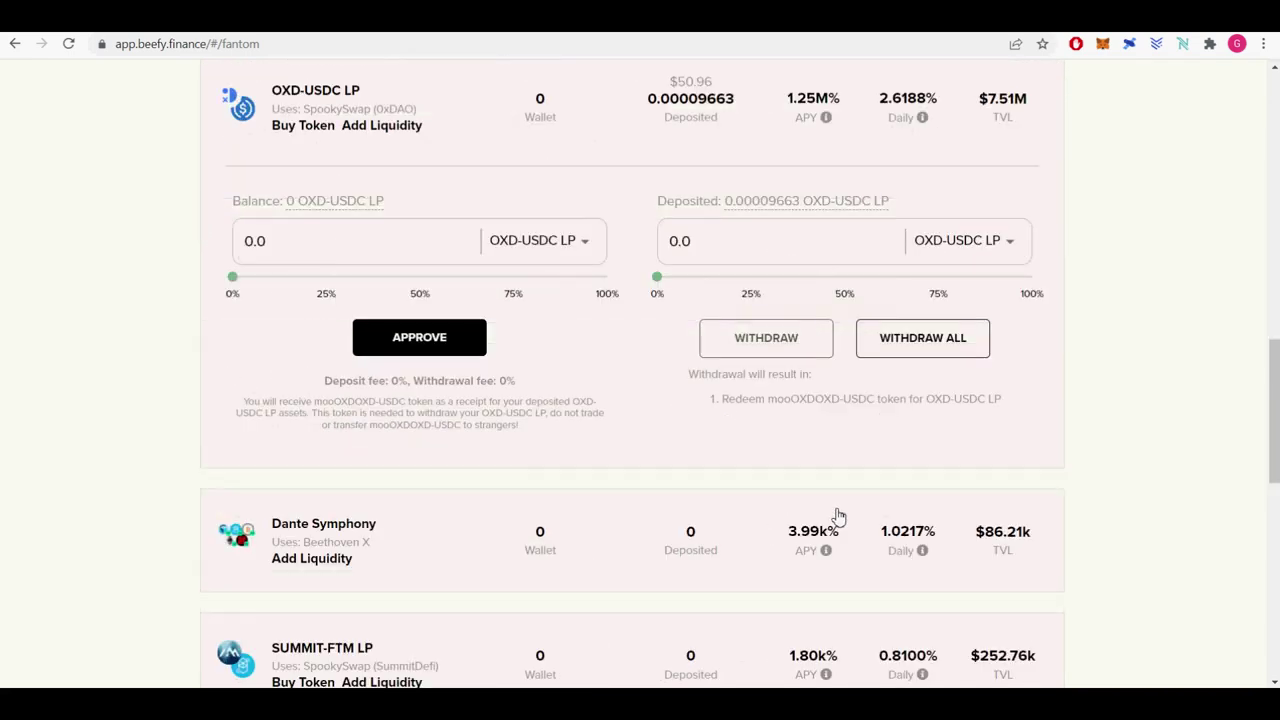
Approve the vault to spend the LP token and confirm it in MetaMask.
left_click(408, 350)
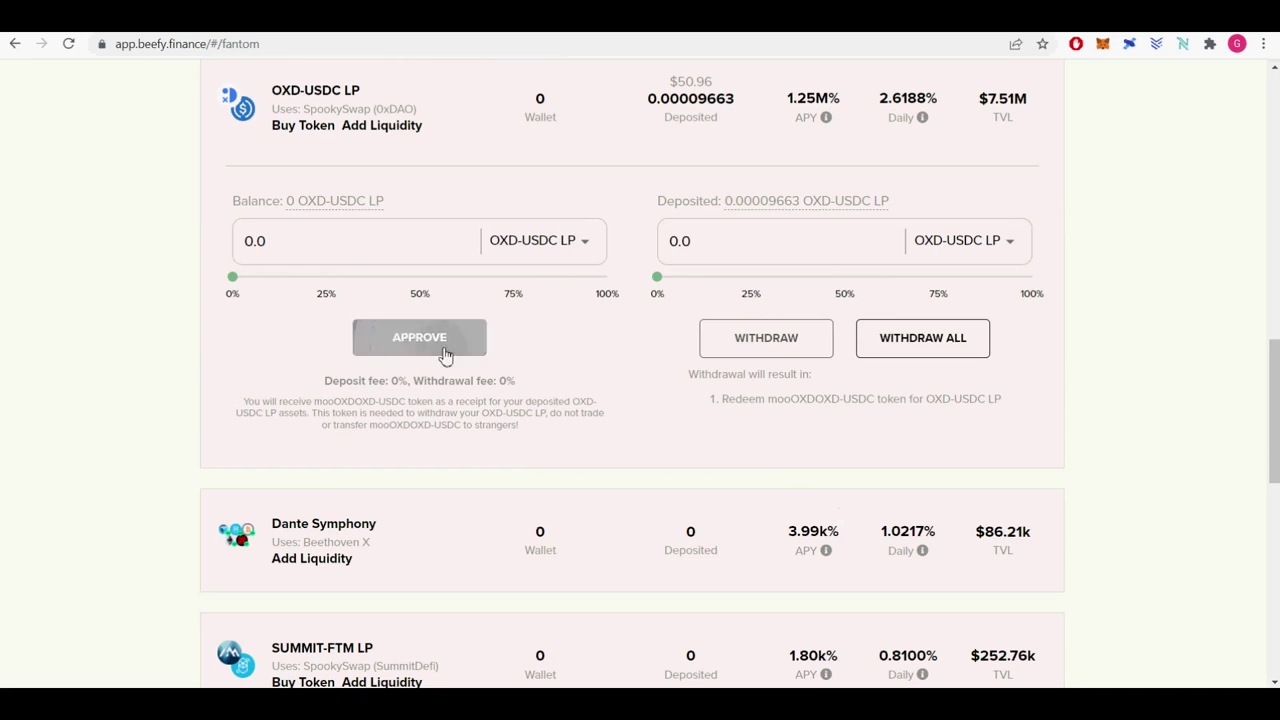
left_click(446, 352)
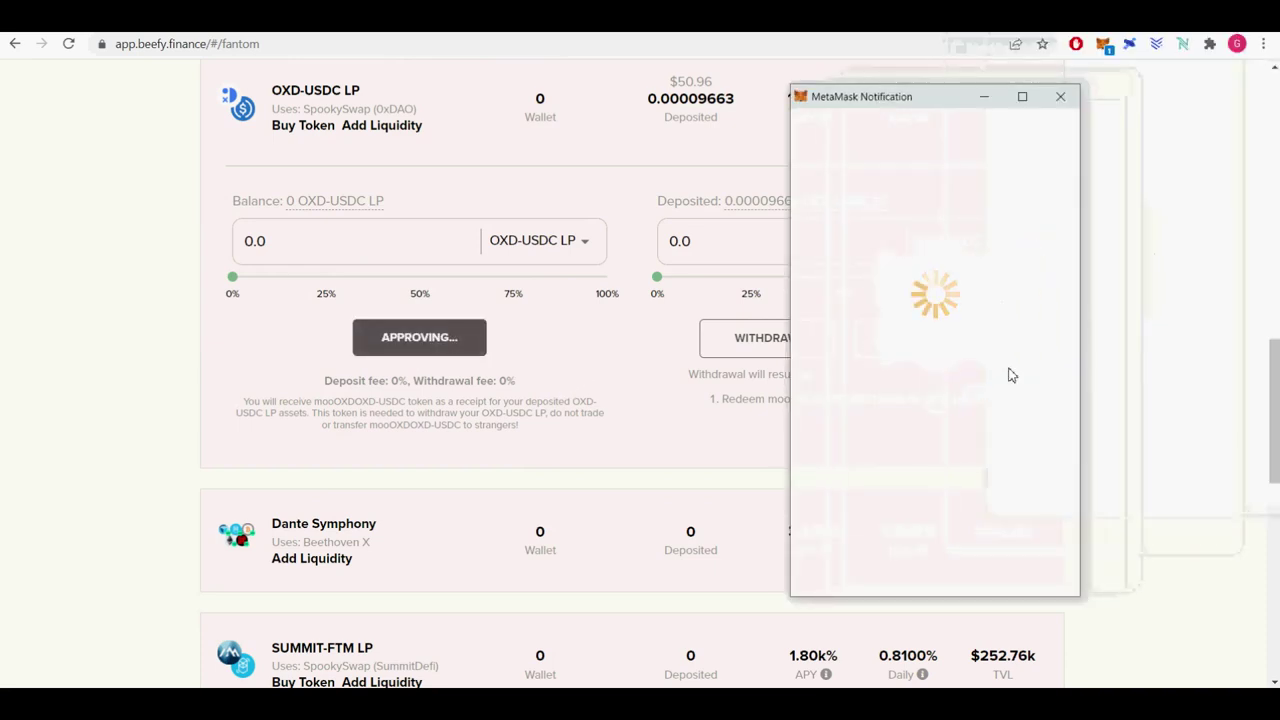
scroll(1020, 431, "down", 1)
left_click(1000, 566)
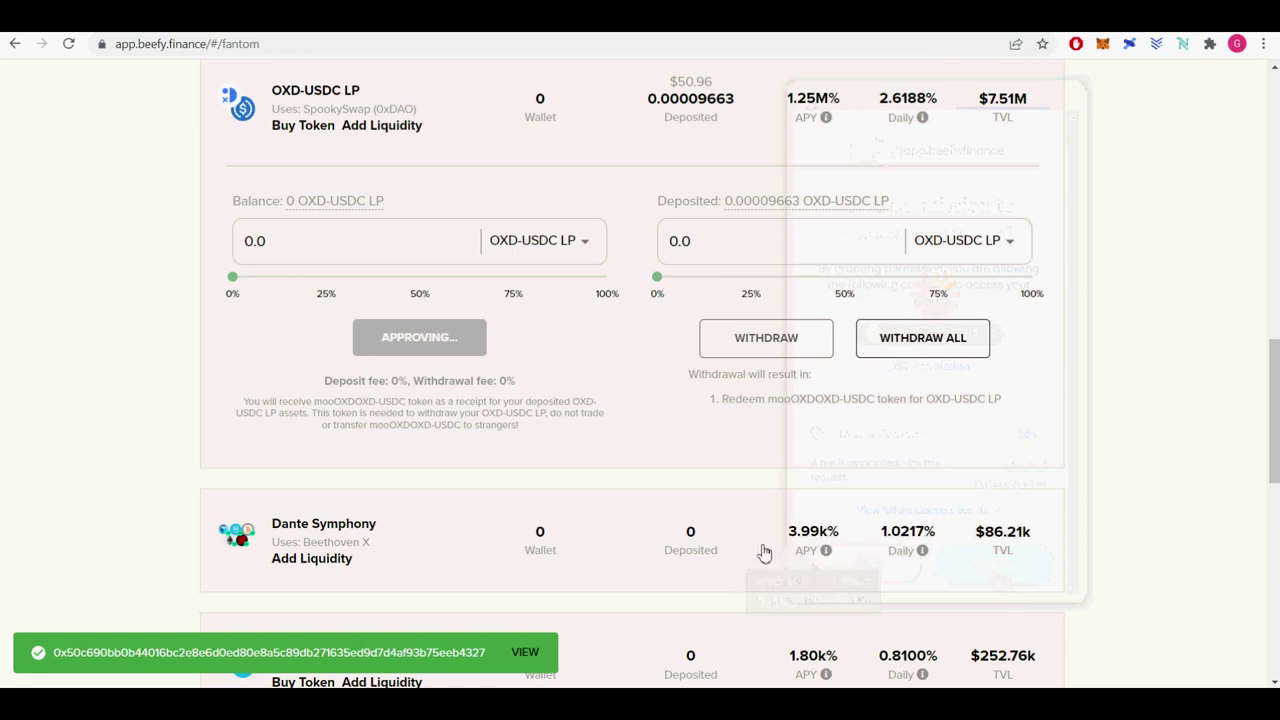
left_click(582, 248)
Select OXD, fill the full 3,945.92 OXD balance, and confirm OXD spending approval in MetaMask.
left_click(549, 281)
left_click(348, 206)
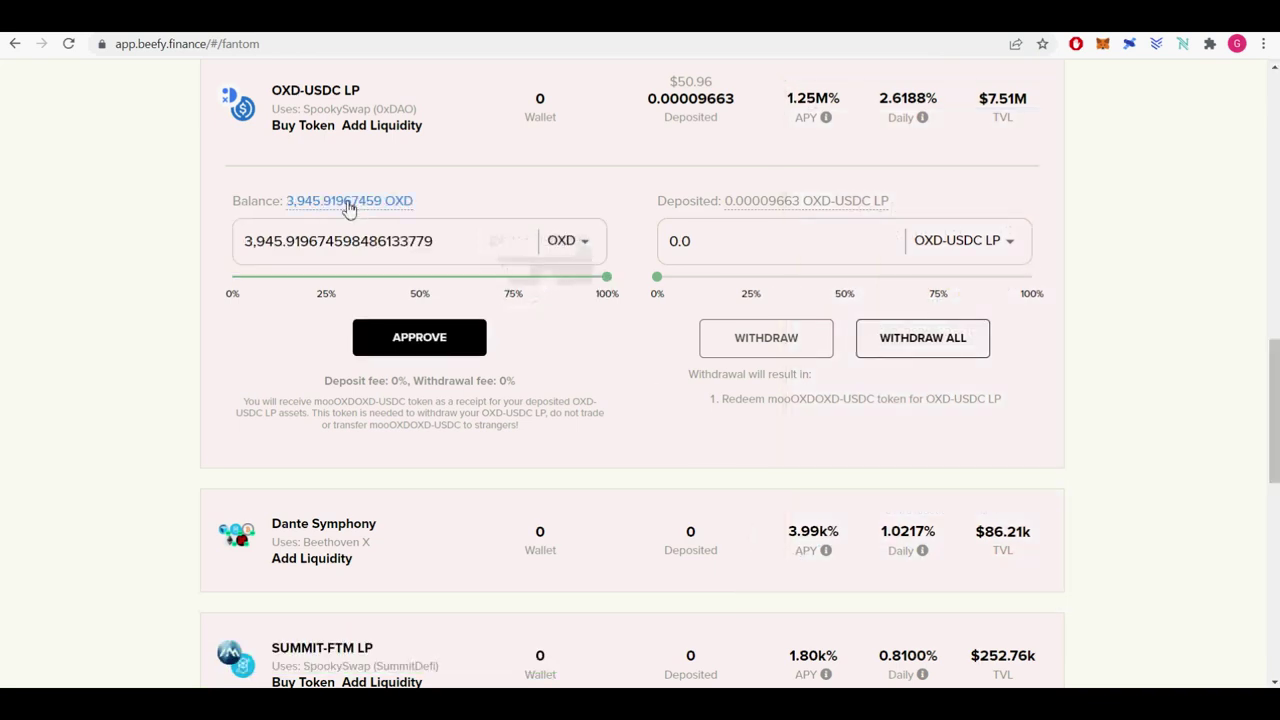
left_click(421, 345)
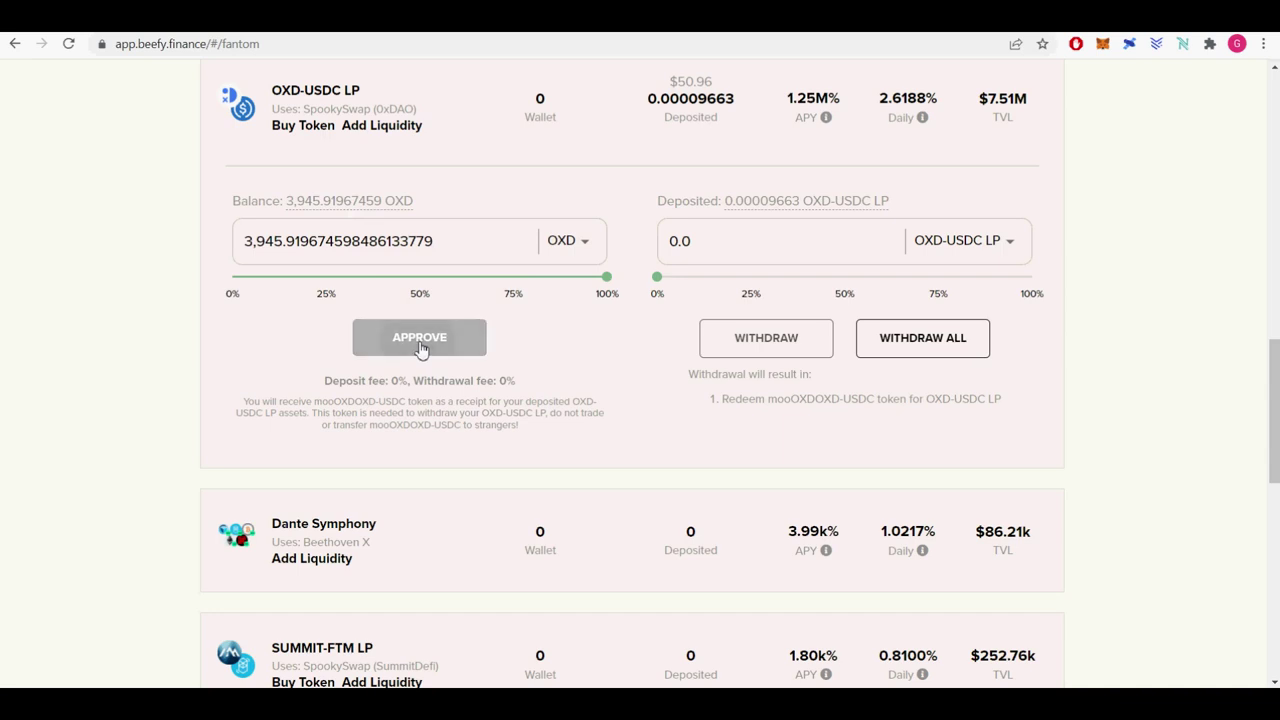
left_click(578, 251)
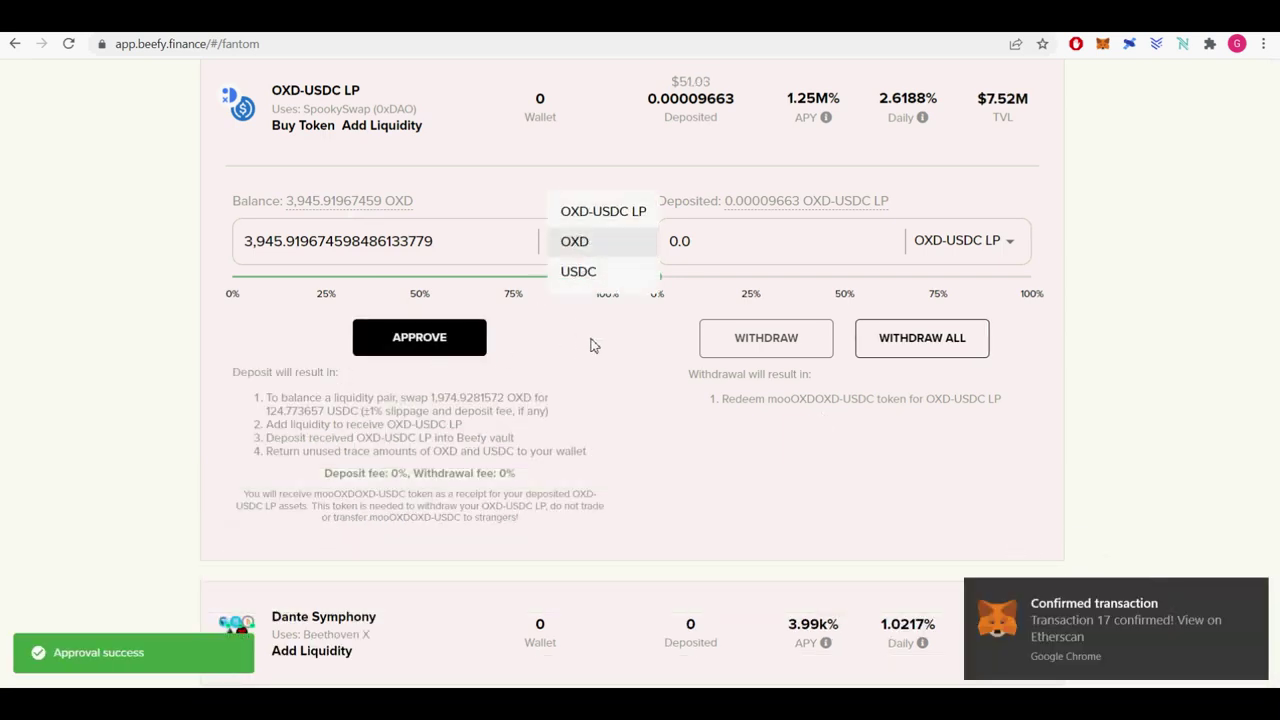
left_click(600, 336)
left_click(419, 337)
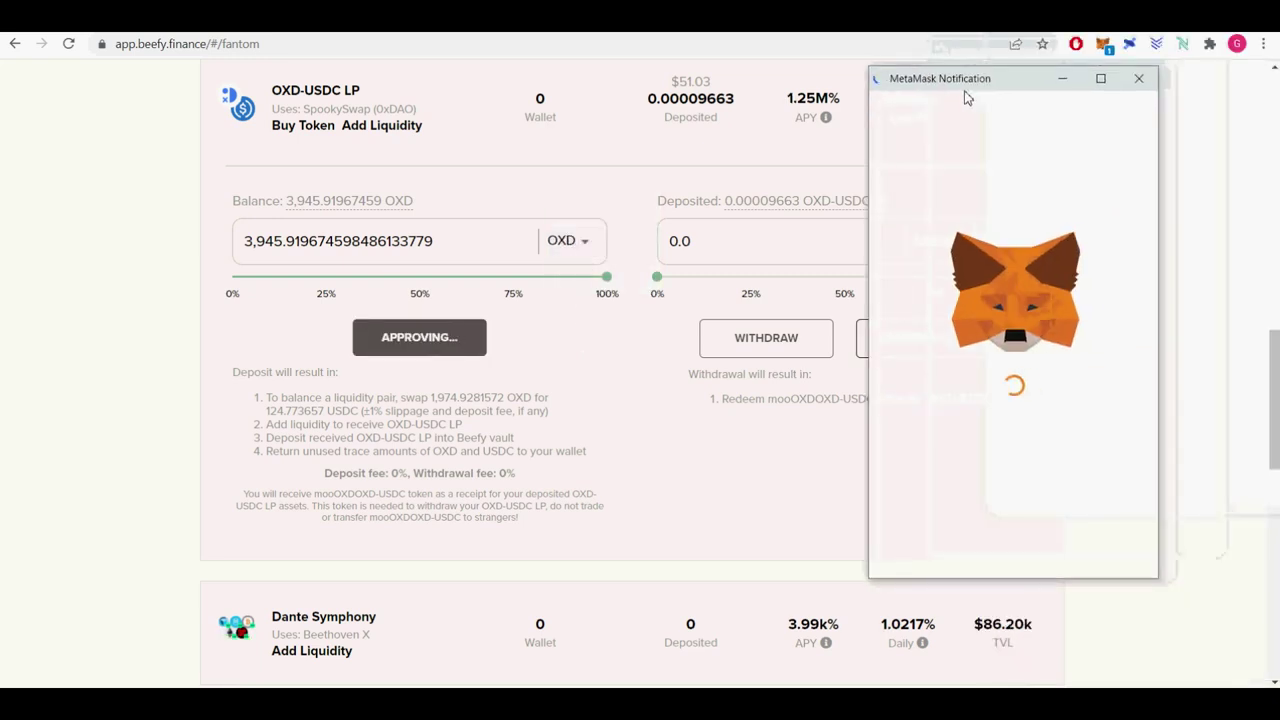
left_click_drag(1040, 468, 1127, 481)
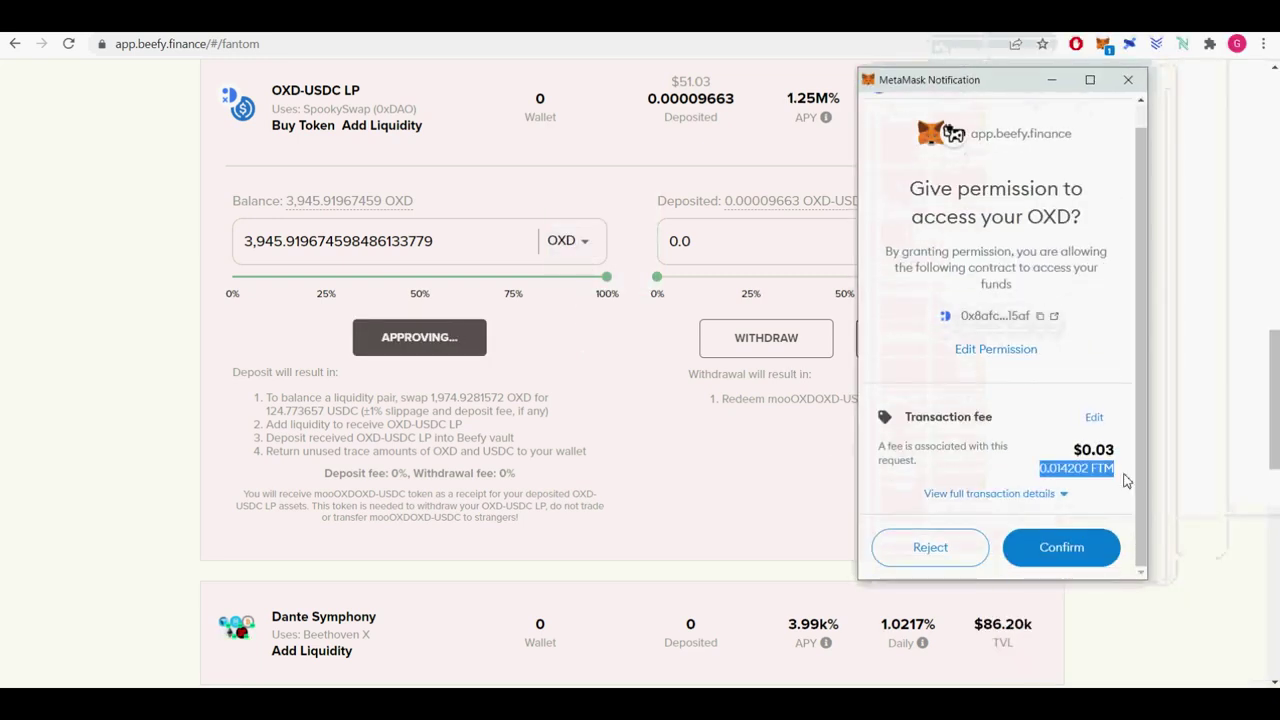
left_click(1074, 548)
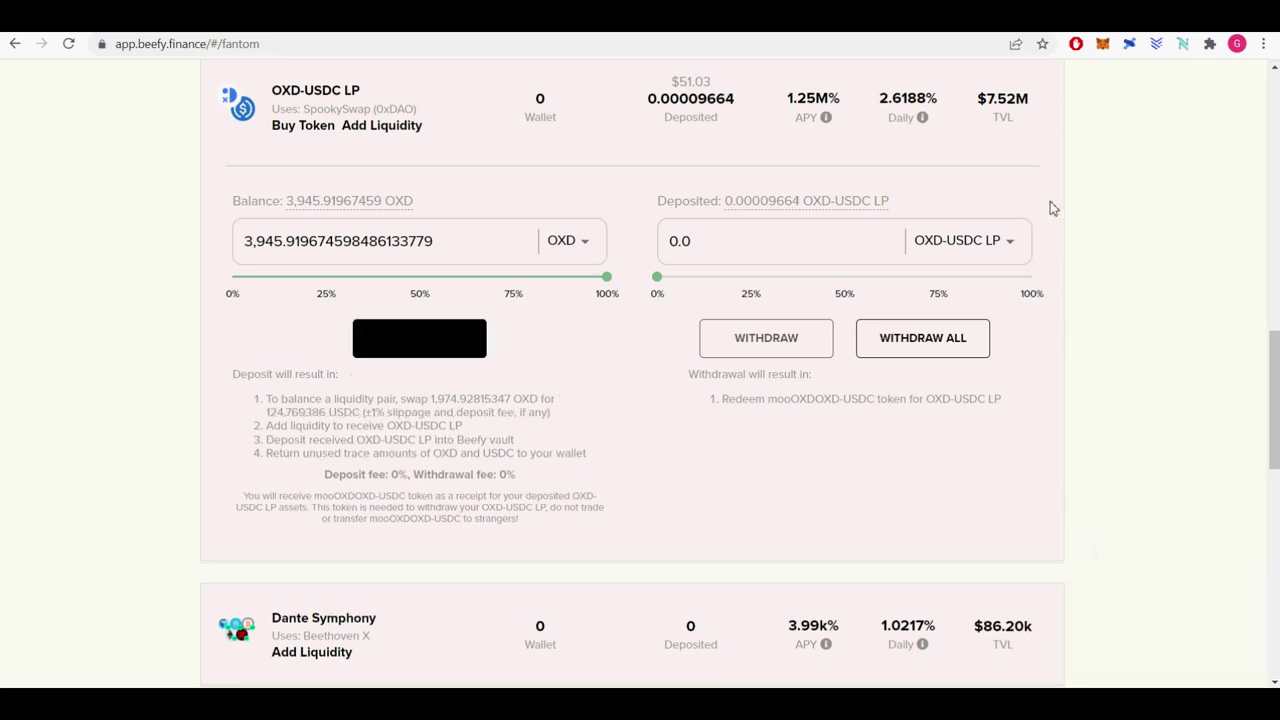
Deposit the full OXD balance and confirm the transaction in MetaMask.
left_click(437, 342)
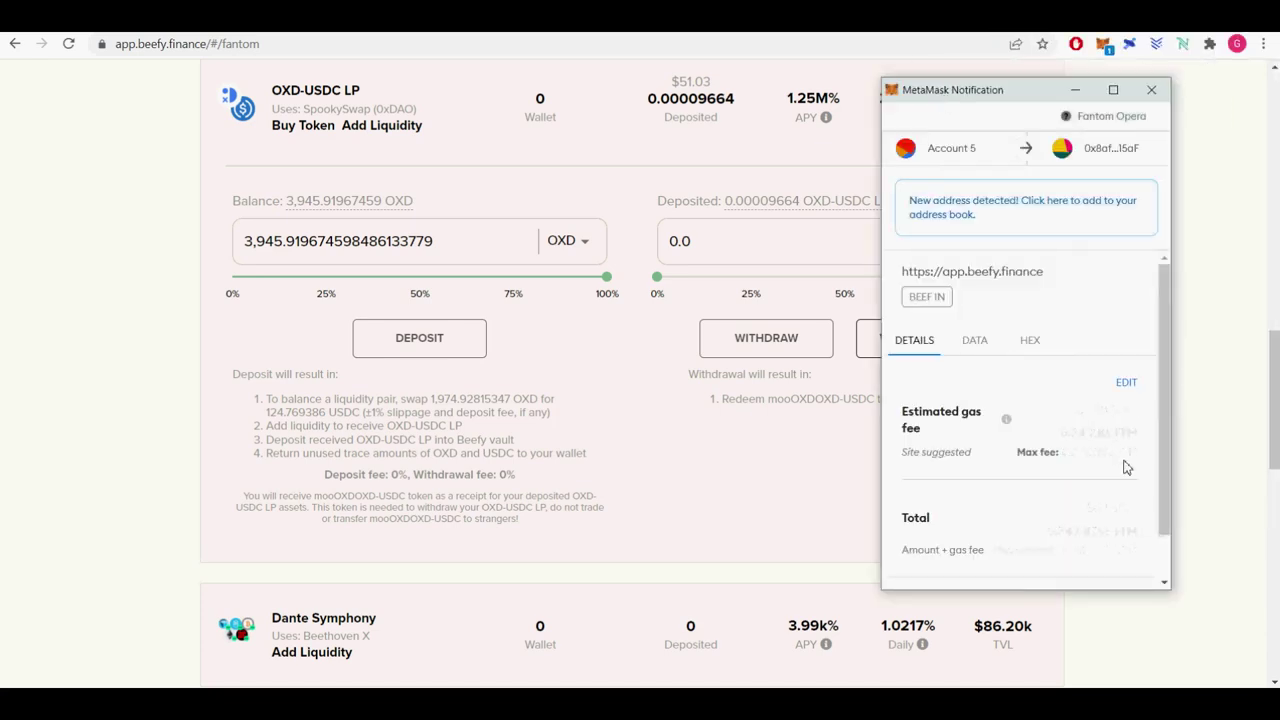
scroll(1100, 450, "down", 2)
left_click_drag(1048, 480, 1143, 480)
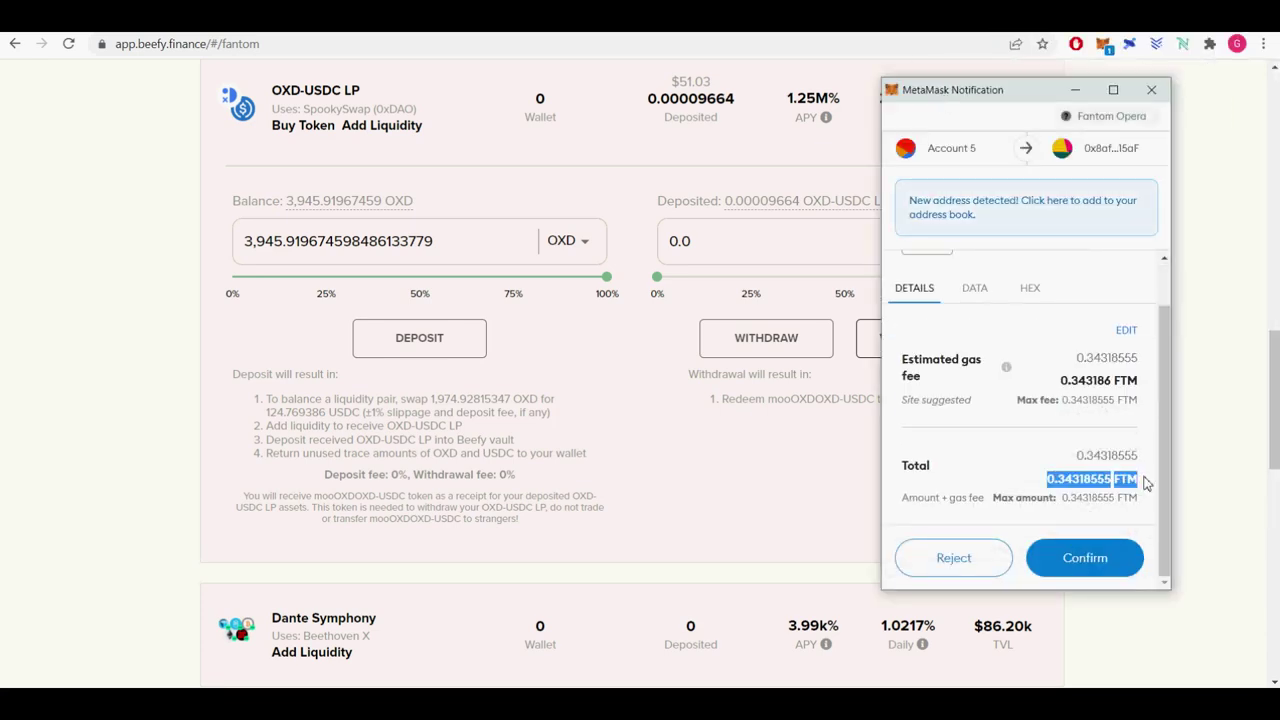
left_click(1092, 557)
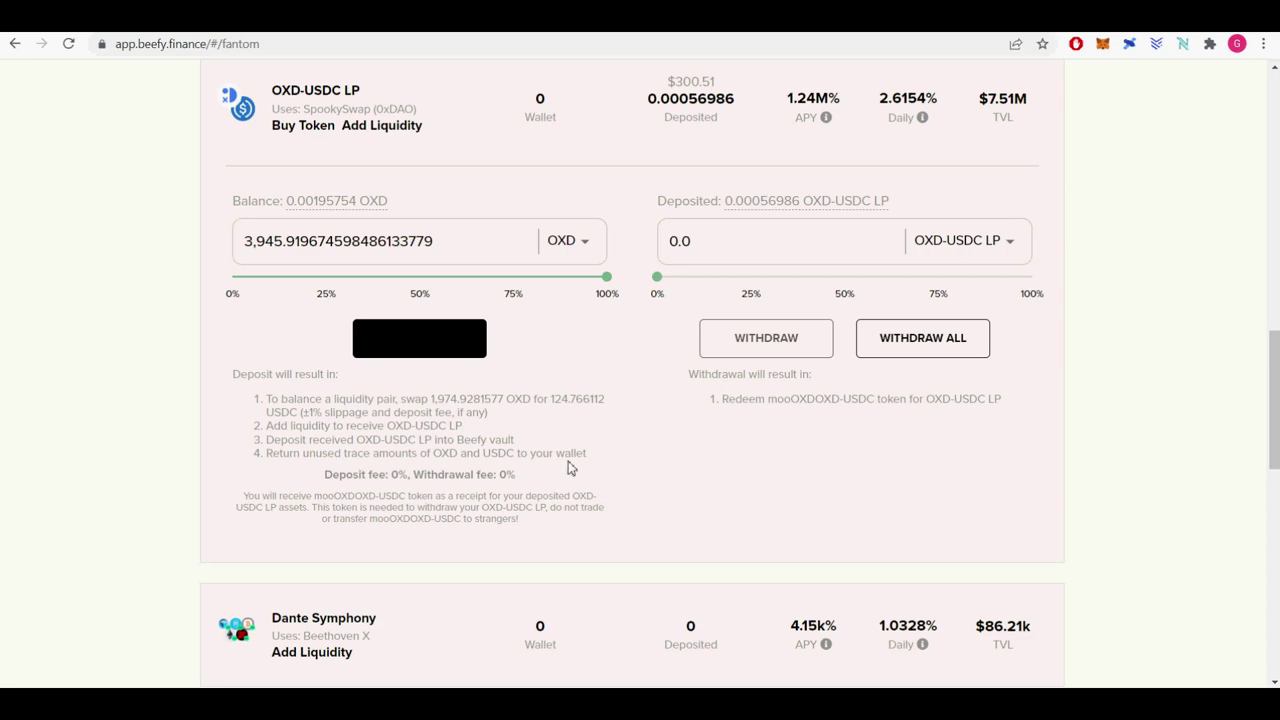
Highlight the vault's deposit-steps explanation text.
left_click_drag(268, 399, 380, 425)
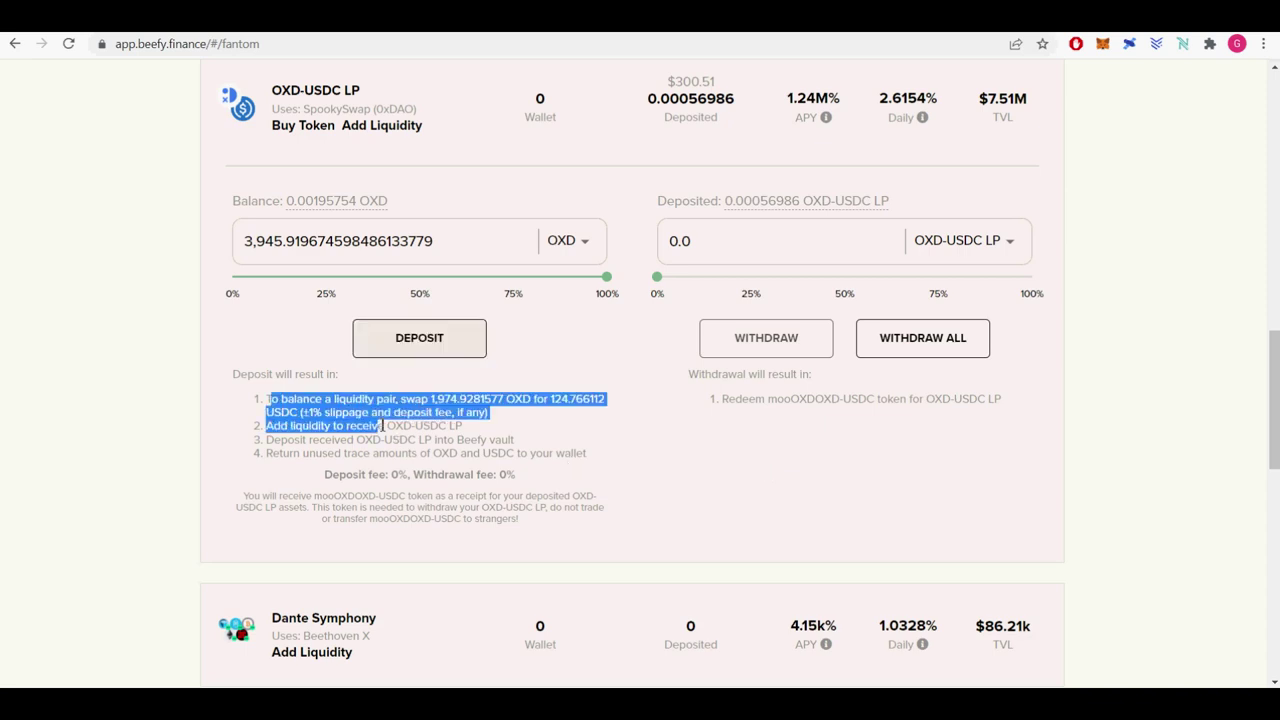
left_click_drag(388, 428, 503, 453)
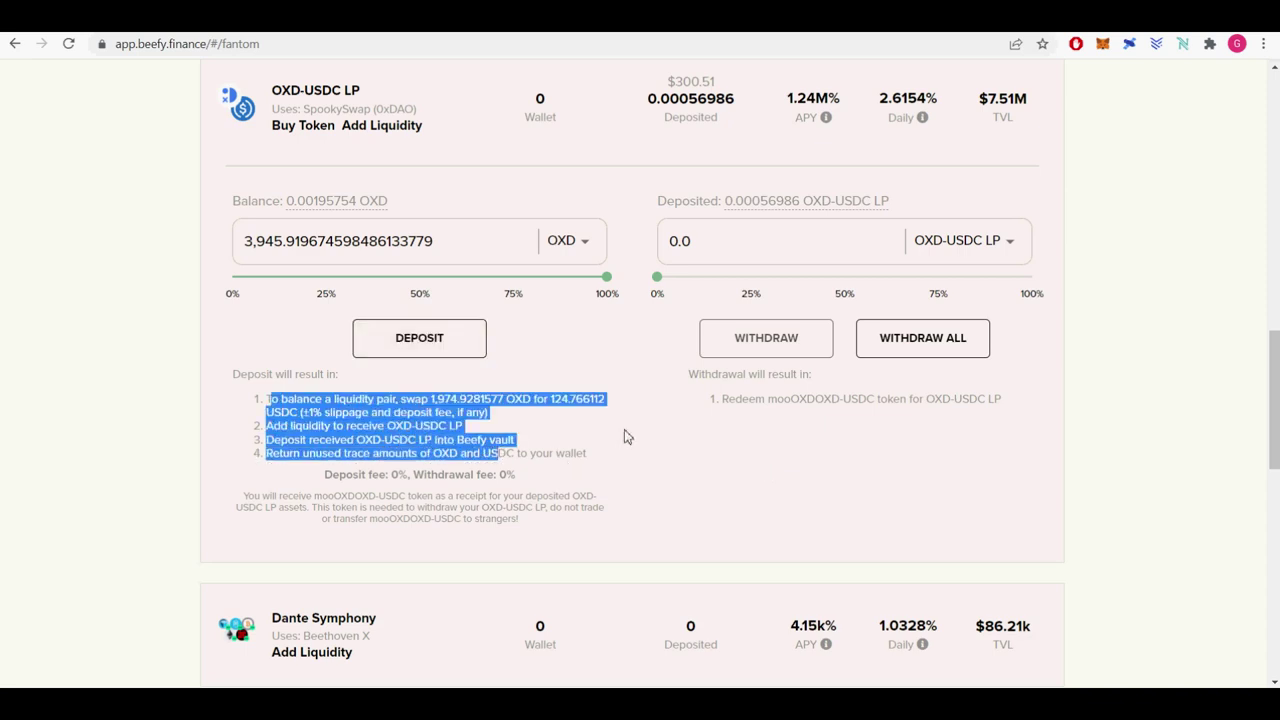
left_click(684, 456)
Deposit the full 250.248209 USDC balance into the vault and confirm in MetaMask.
left_click(585, 245)
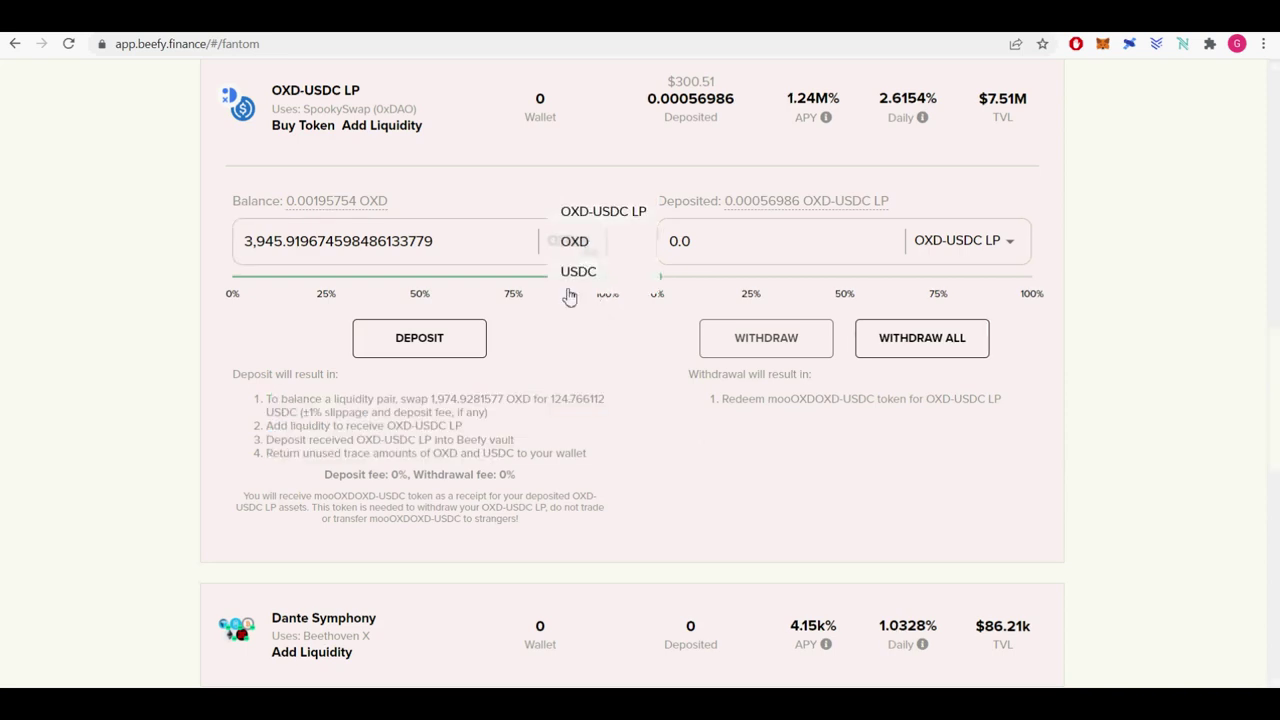
left_click(565, 272)
left_click(332, 205)
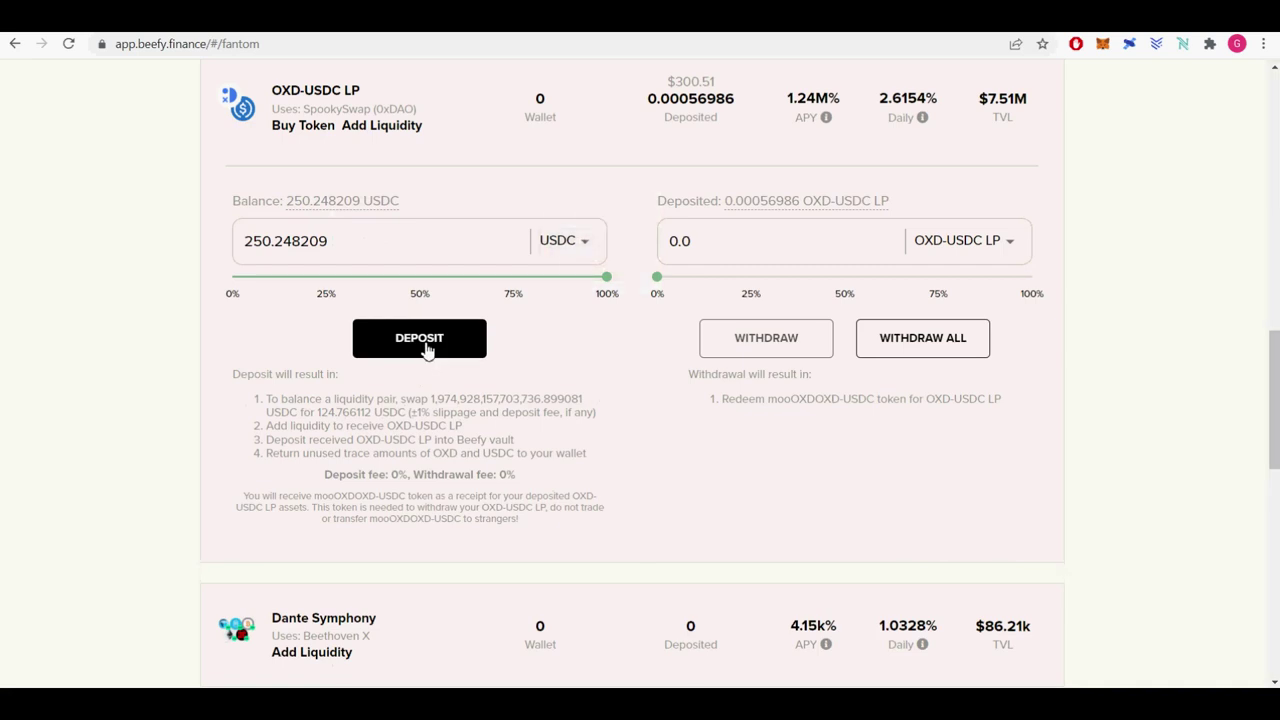
left_click(427, 345)
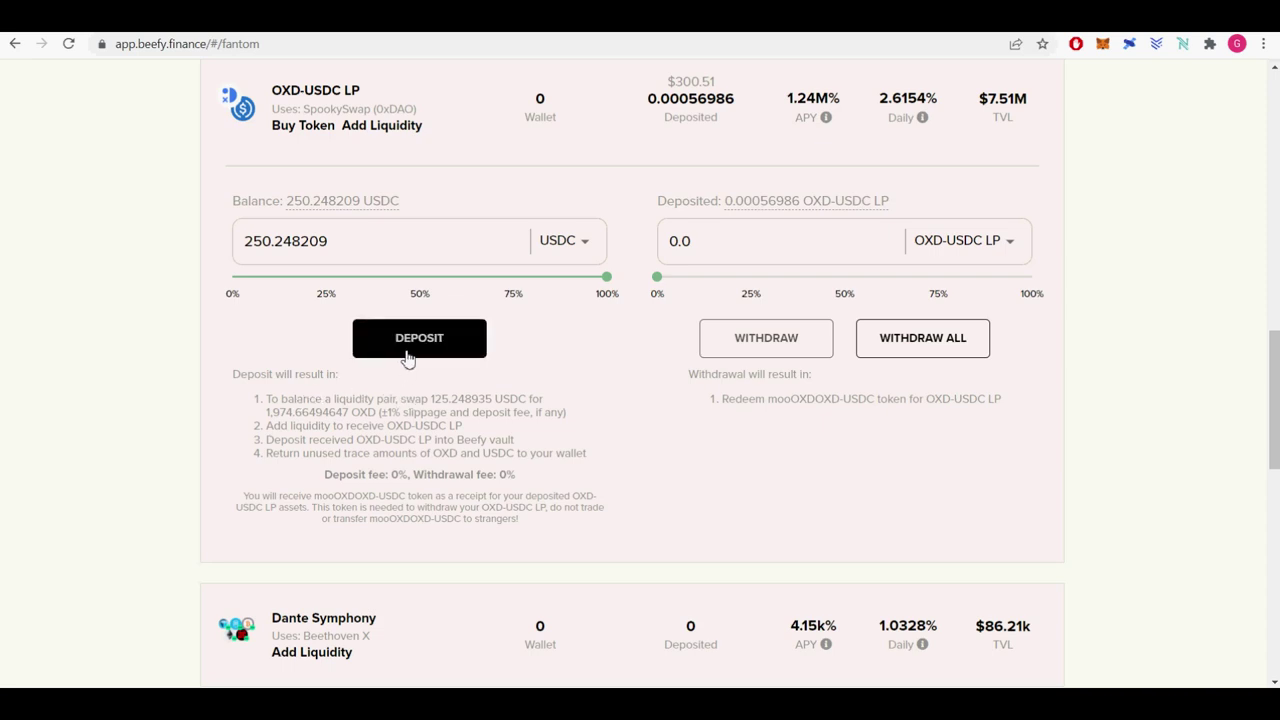
left_click(408, 352)
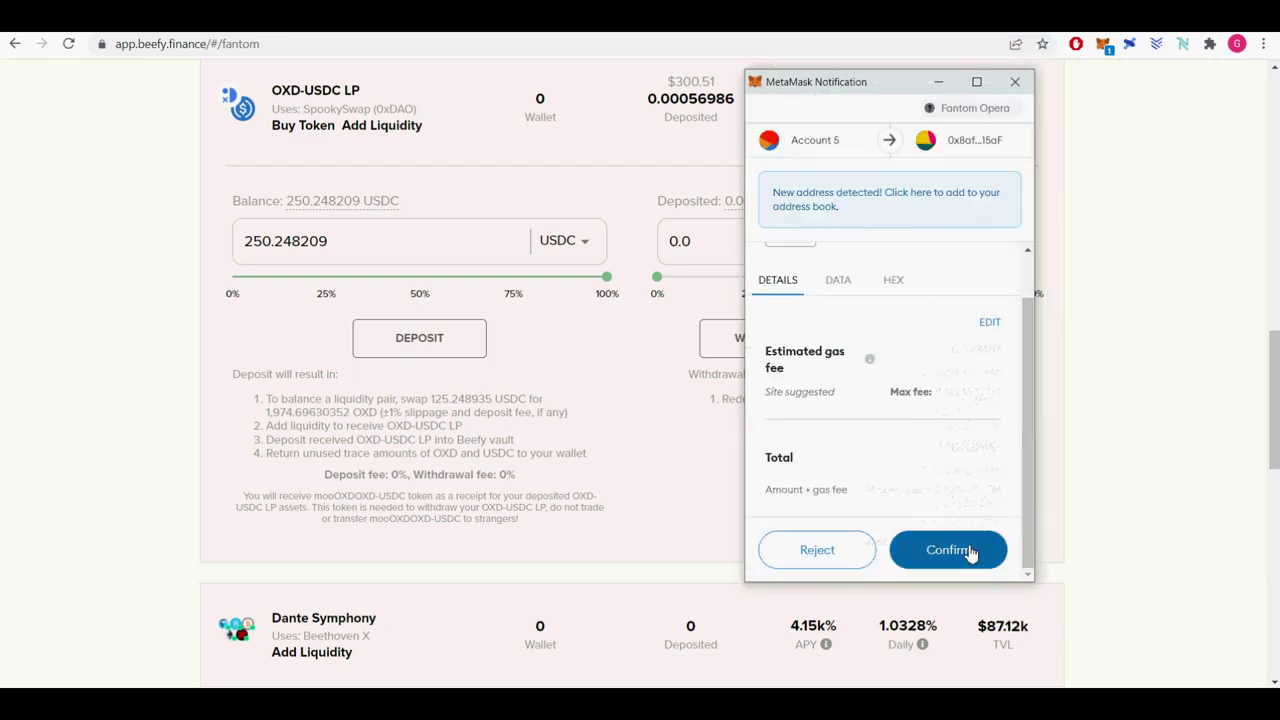
left_click(947, 550)
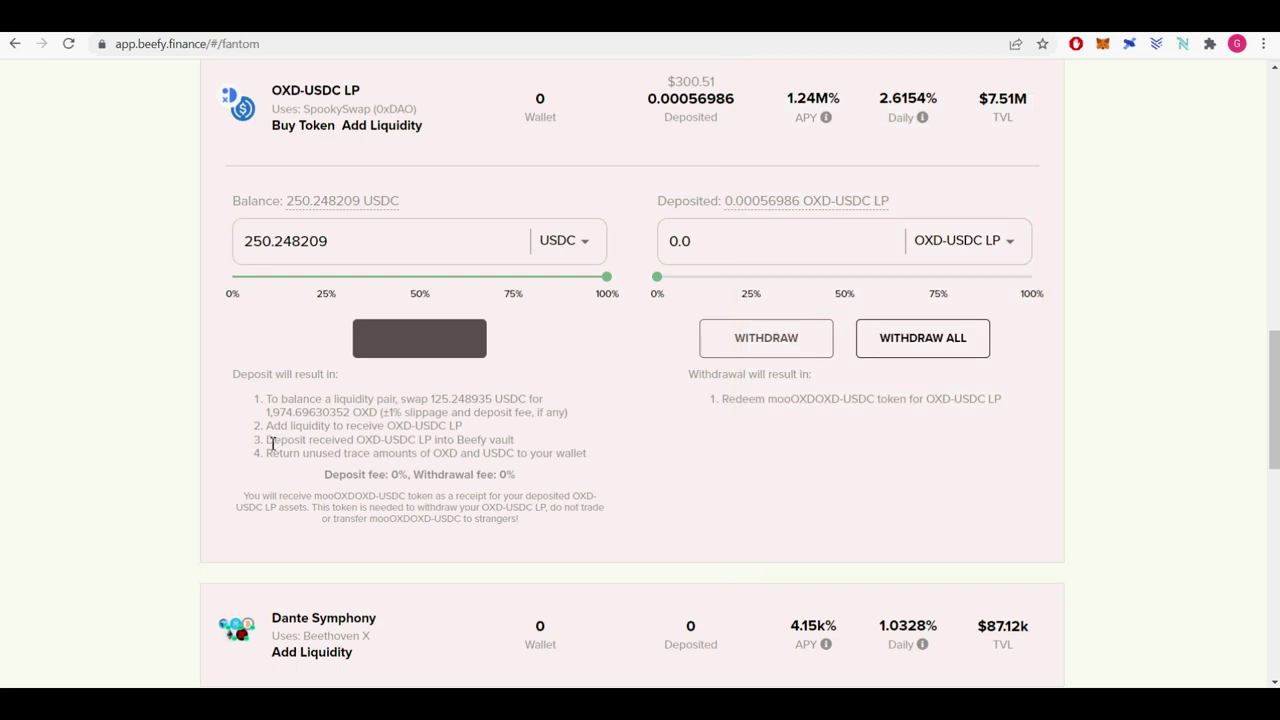
left_click_drag(268, 440, 527, 449)
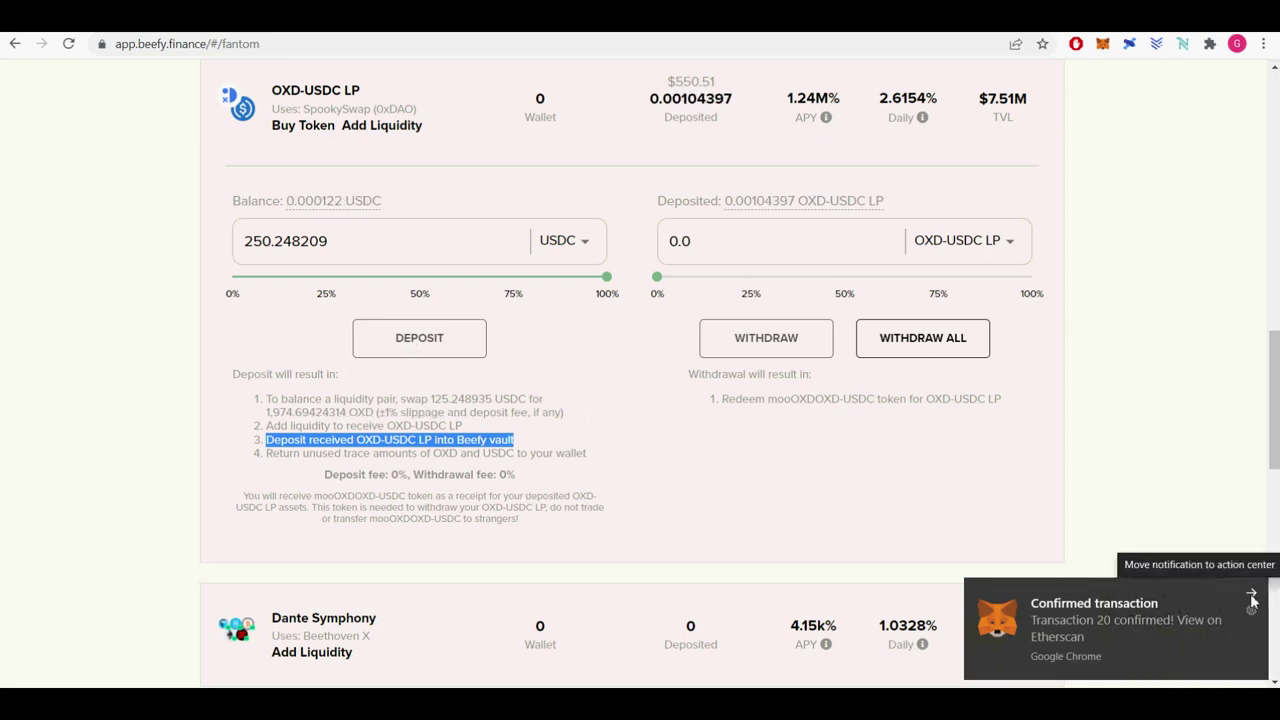
left_click(1254, 601)
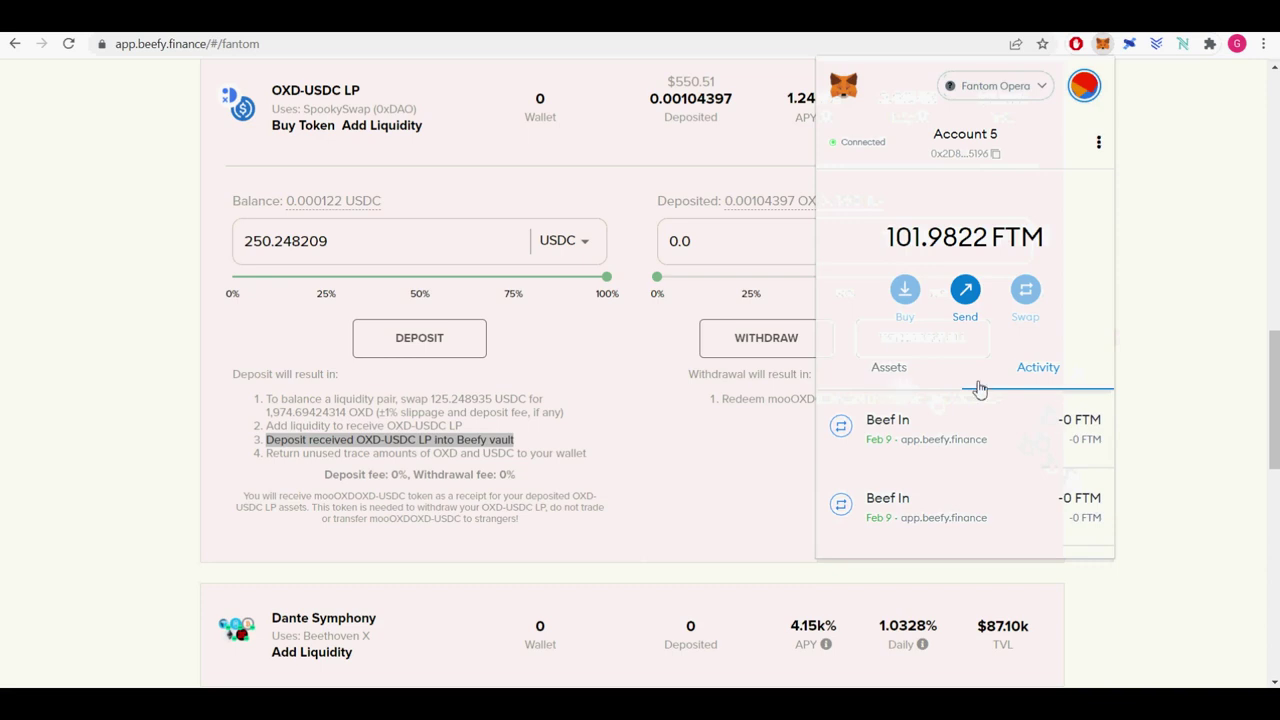
Check the wallet's remaining balances: 101.9822 FTM and 0.000122 USDC.
left_click(890, 367)
scroll(1068, 460, "down", 5)
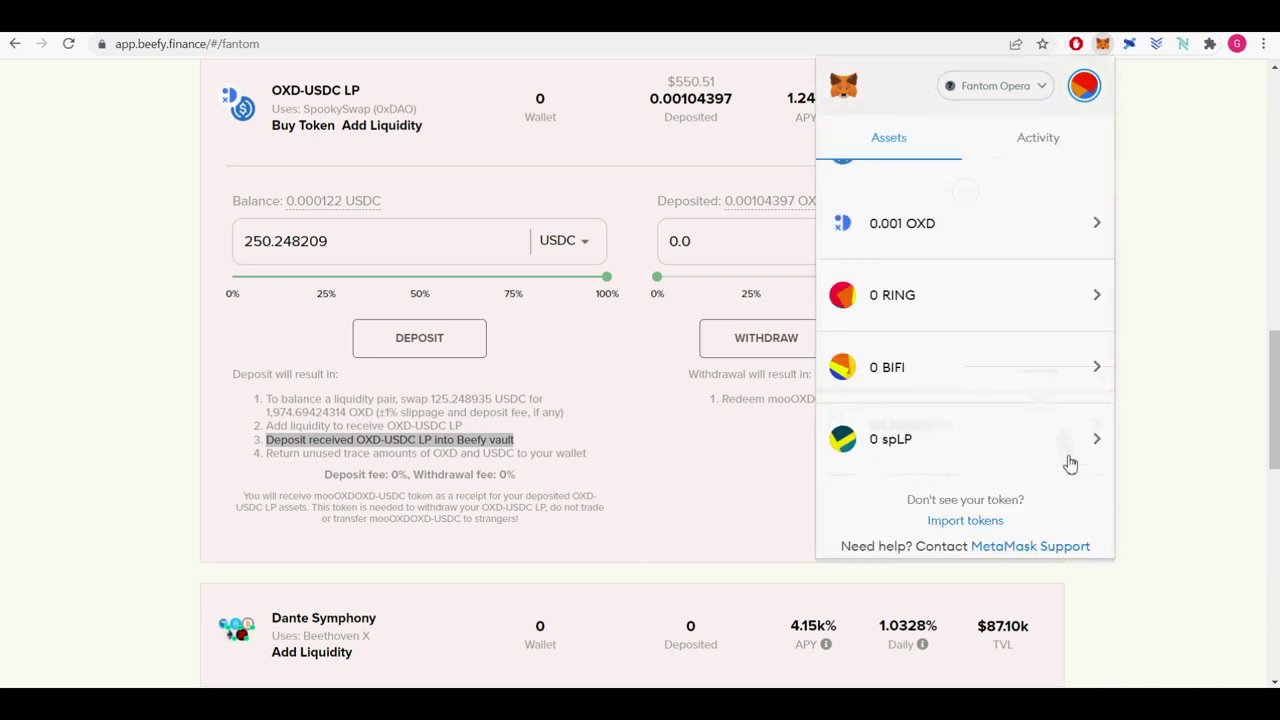
scroll(1068, 463, "up", 5)
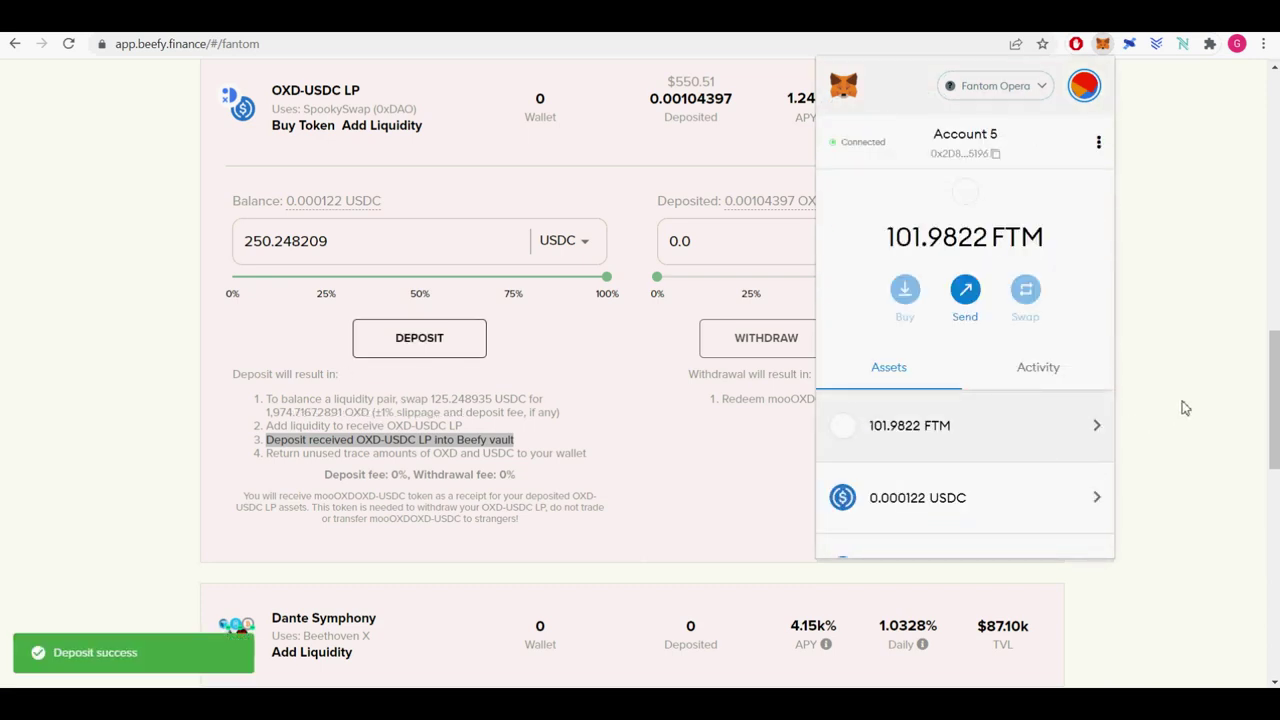
scroll(1049, 480, "down", 5)
scroll(1049, 480, "up", 5)
scroll(1011, 474, "down", 5)
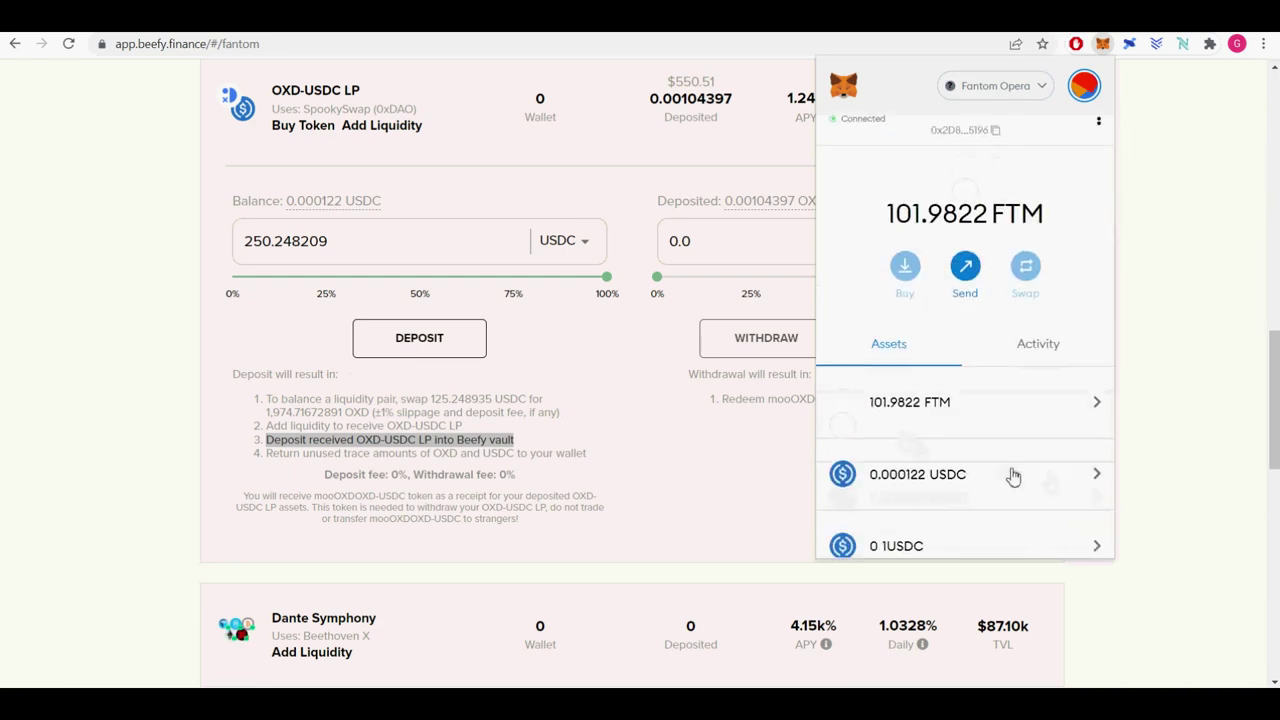
left_click(1134, 402)
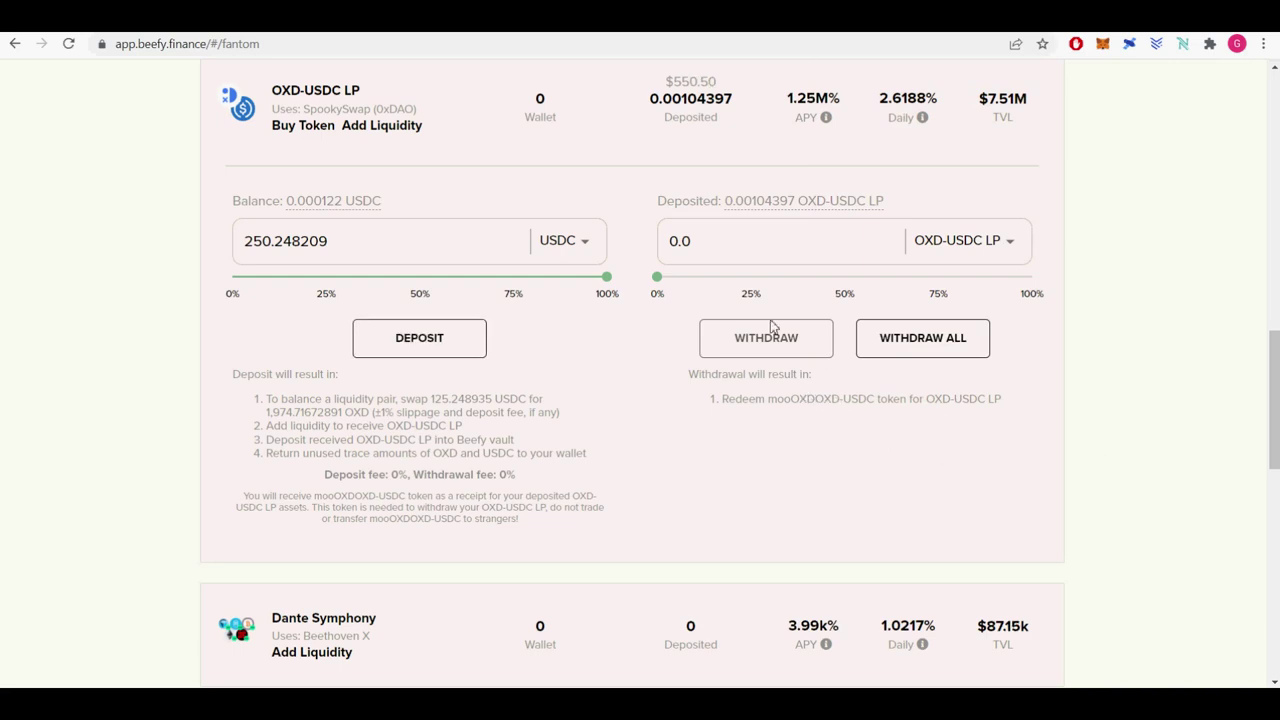
Collapse and re-expand the OXD-USDC LP vault to show $550.50 deposited.
scroll(711, 323, "up", 2)
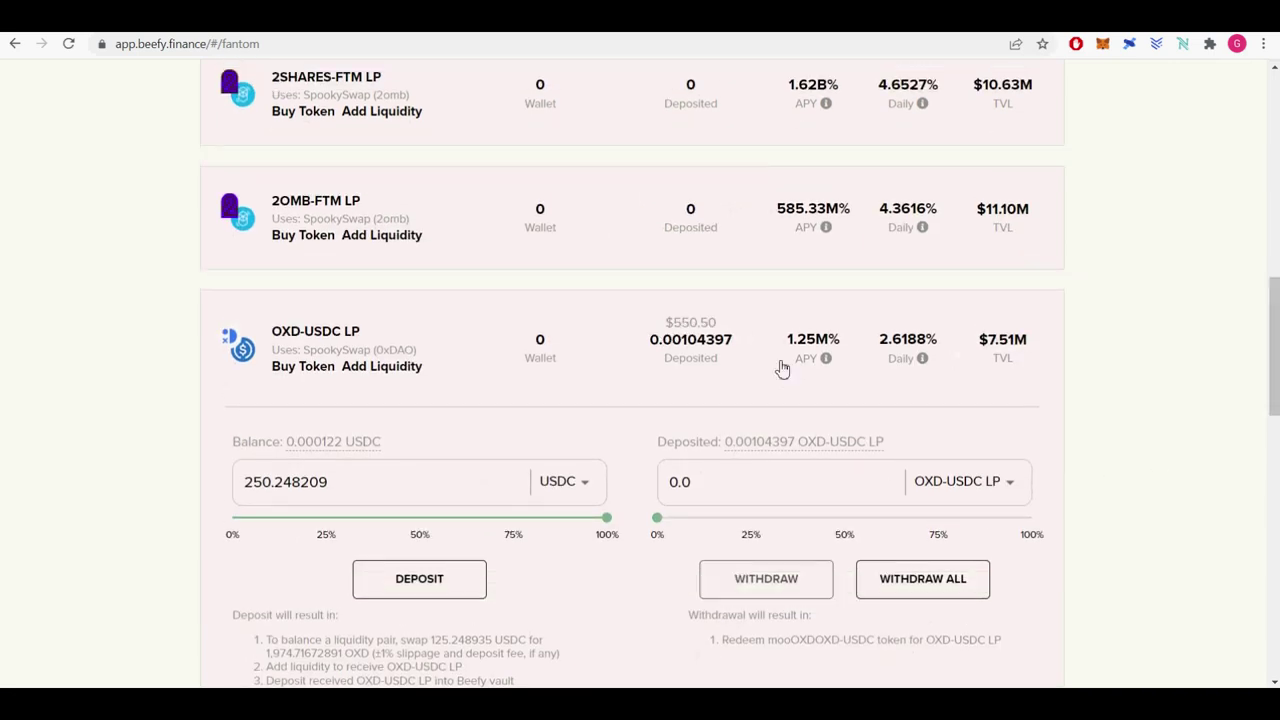
left_click(733, 374)
left_click(468, 357)
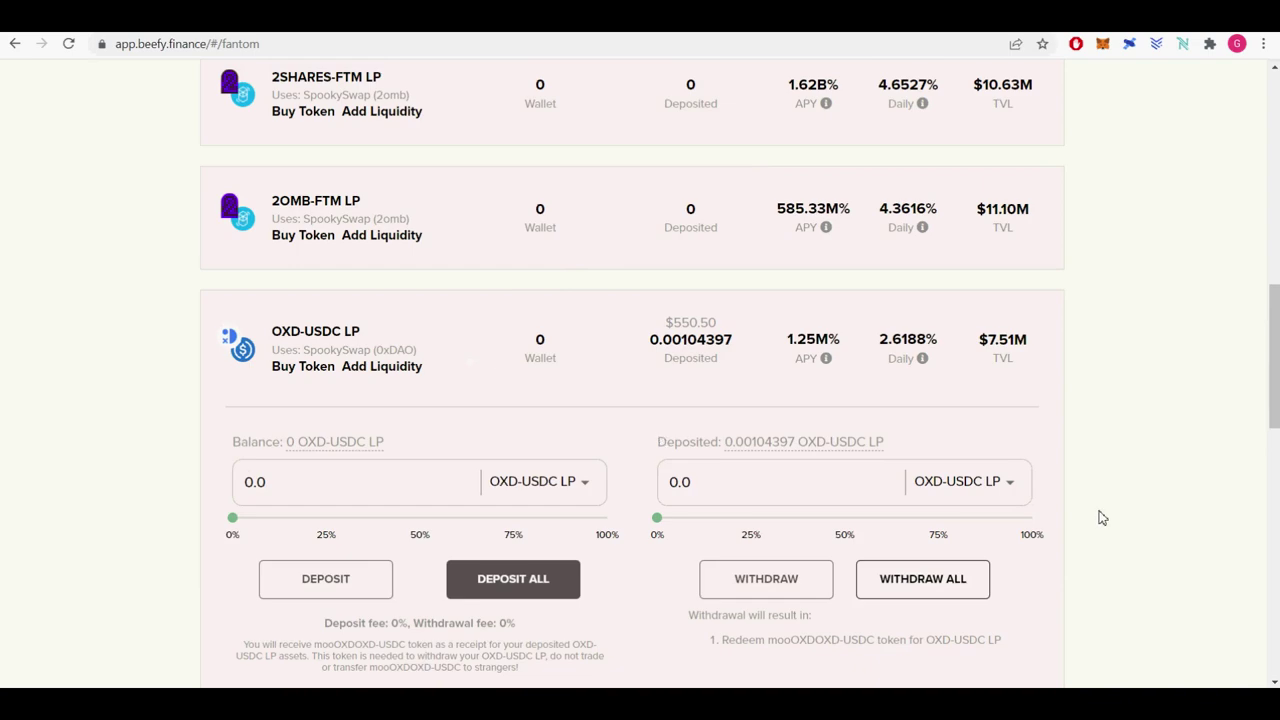